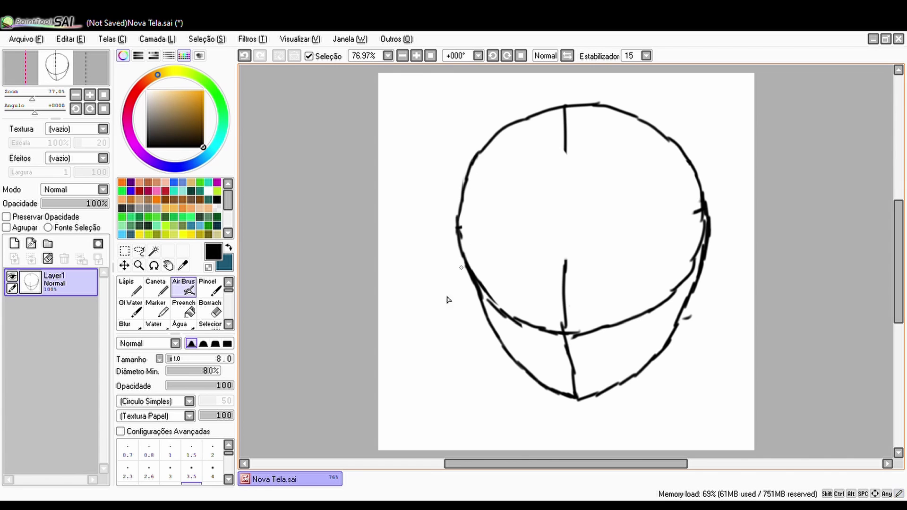
Erase the head circle and centre guidelines, keeping the jaw curve, and extend both sides of the face upward
key(e)
drag(459, 241, 470, 267)
key(e)
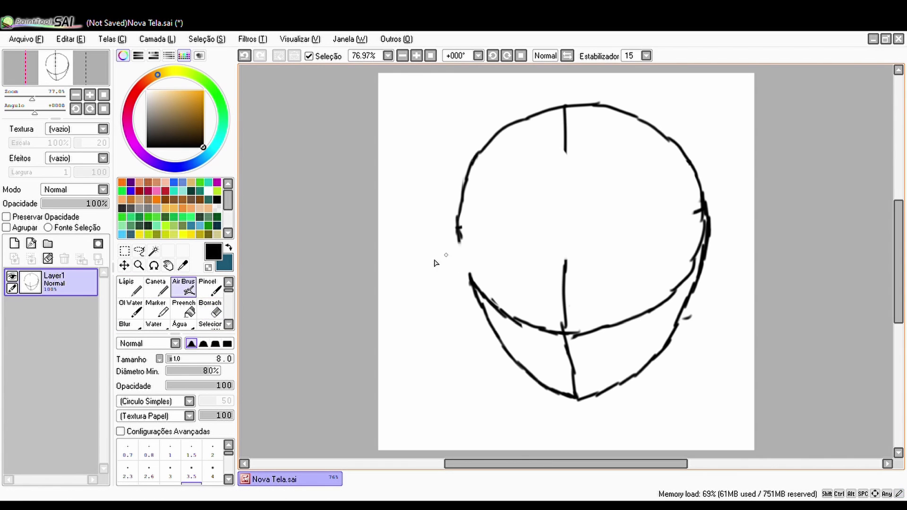
key(e)
mouse_move(561, 263)
mouse_down()
mouse_move(574, 371)
mouse_move(484, 269)
mouse_move(515, 142)
mouse_move(648, 122)
mouse_move(707, 210)
mouse_move(685, 279)
mouse_move(508, 405)
mouse_up()
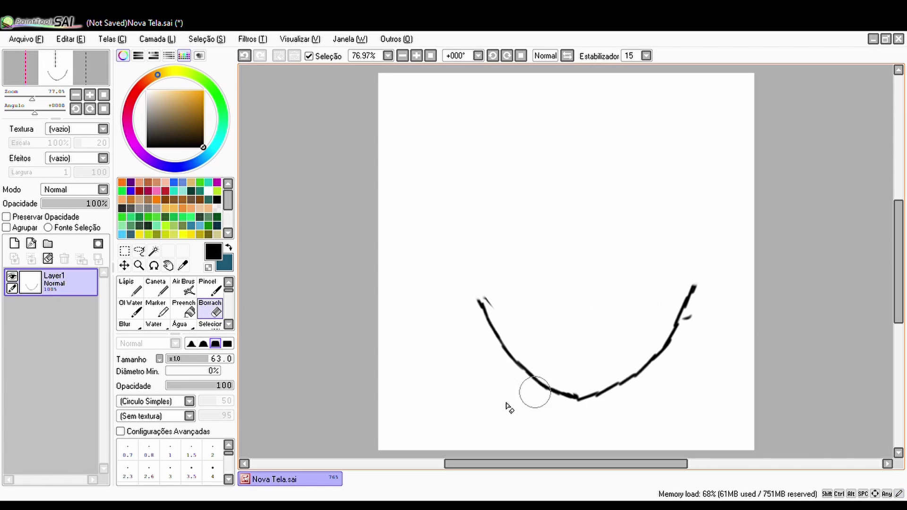
key(e)
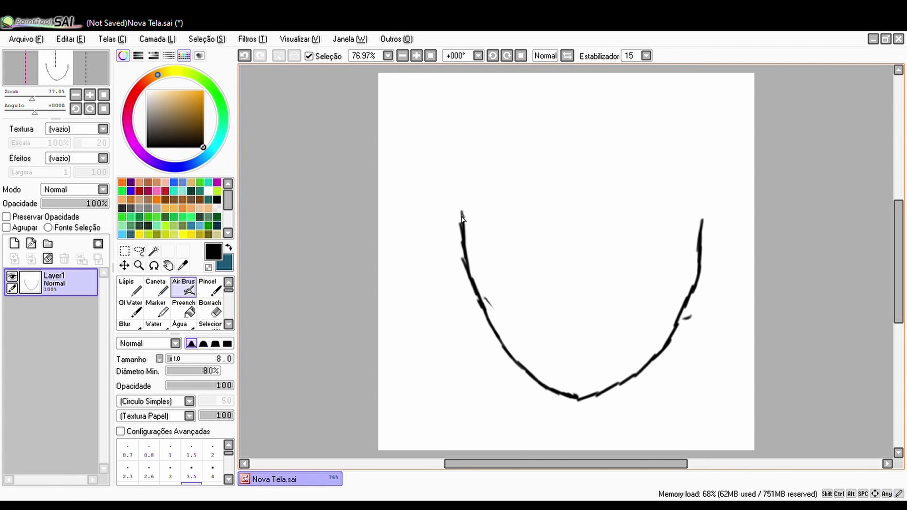
mouse_move(467, 266)
mouse_down()
mouse_move(486, 265)
mouse_move(704, 266)
mouse_up()
drag(463, 203, 694, 213)
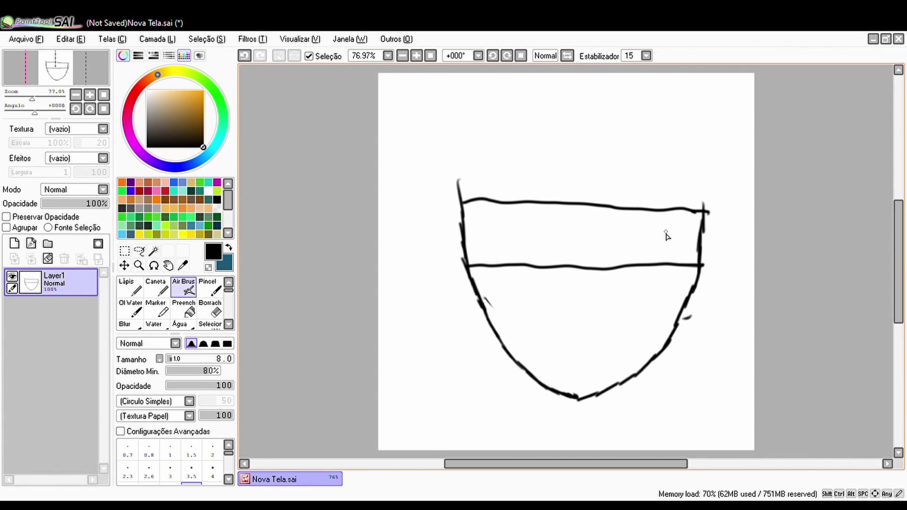
key(ctrl+z)
key(ctrl+z)
Draw a headband across the top of the face, divided by vertical lines, with a small rounded emblem in its right section
drag(462, 232, 708, 222)
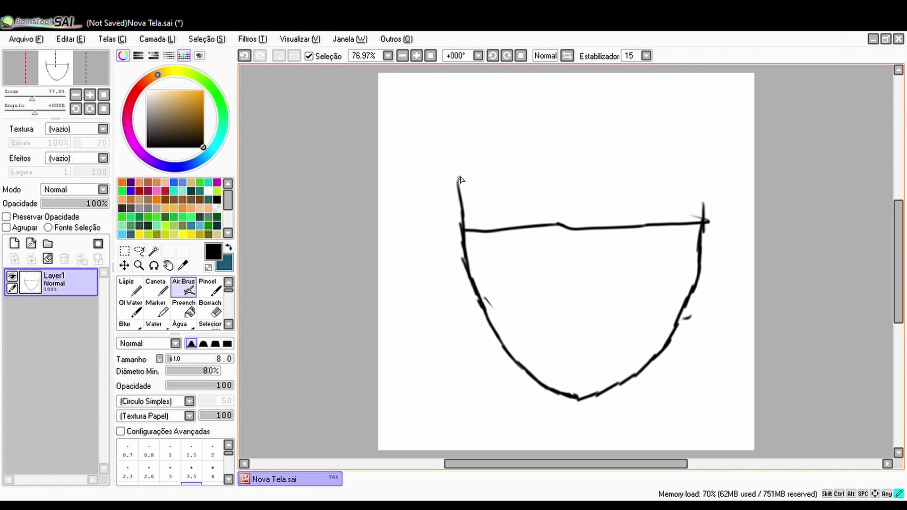
mouse_move(464, 177)
mouse_down()
mouse_move(609, 169)
mouse_move(709, 208)
mouse_up()
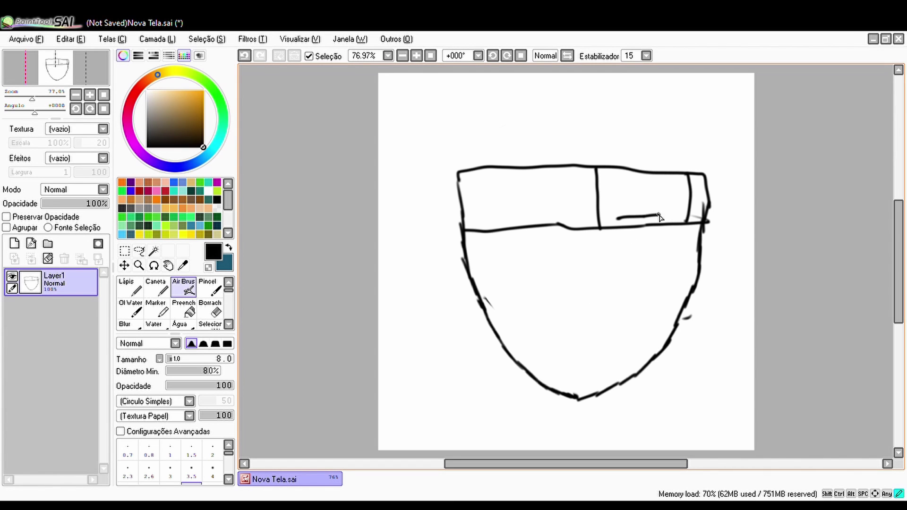
drag(660, 217, 664, 216)
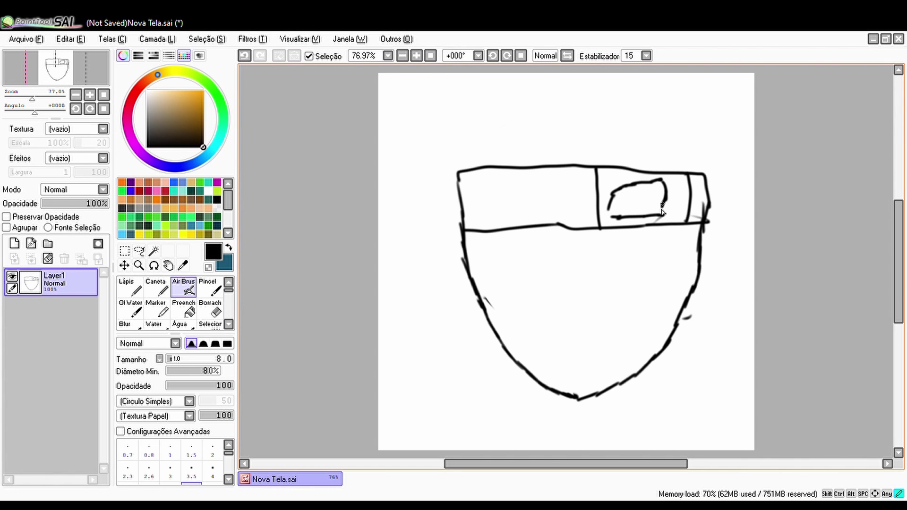
key(e)
mouse_move(609, 212)
mouse_down()
mouse_move(621, 186)
mouse_move(650, 181)
mouse_up()
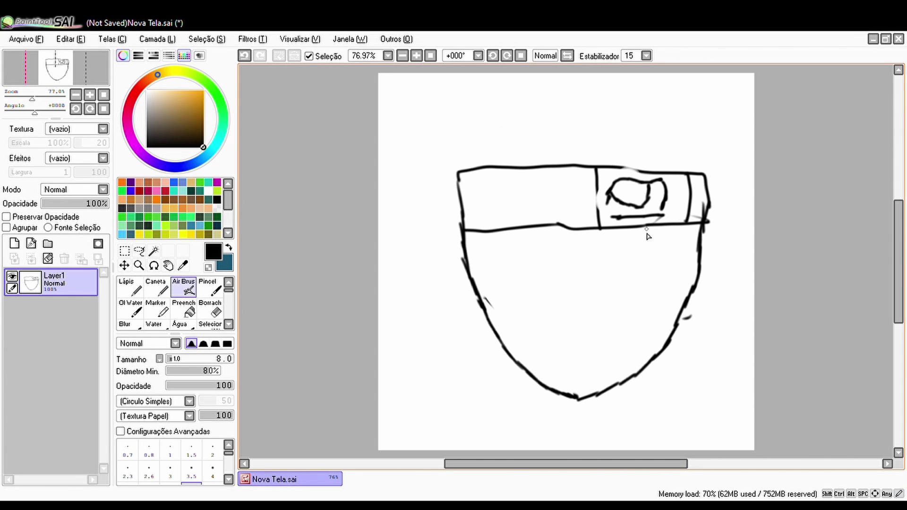
Undo the emblem and divider strokes and erase the headband from above the jaw curve
key(ctrl+z)
key(ctrl+z)
key(ctrl+z)
key(ctrl+z)
key(ctrl+z)
key(ctrl+z)
key(ctrl+z)
click(211, 309)
drag(510, 229, 496, 168)
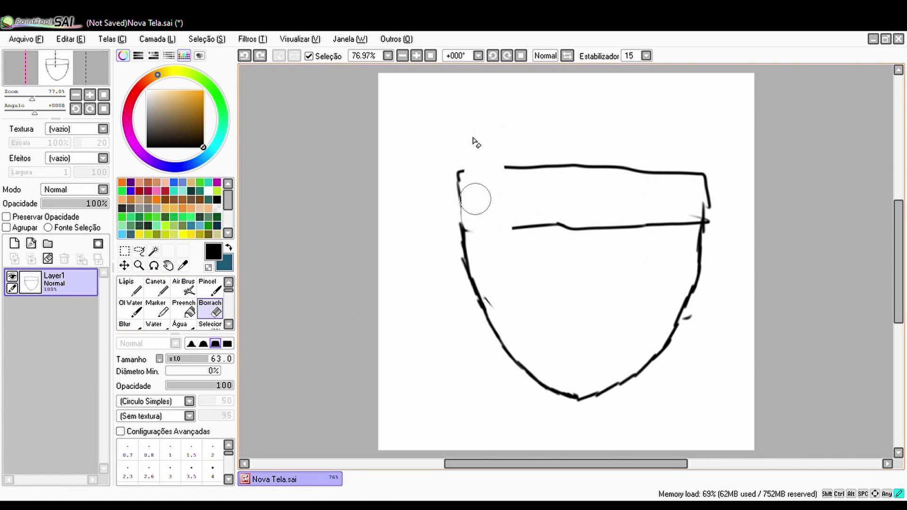
mouse_move(473, 138)
mouse_down()
mouse_move(602, 157)
mouse_move(713, 219)
mouse_move(704, 251)
mouse_up()
Redraw both upper sides of the face and add short lines branching outward from each side of the jaw
click(184, 288)
drag(462, 208, 466, 265)
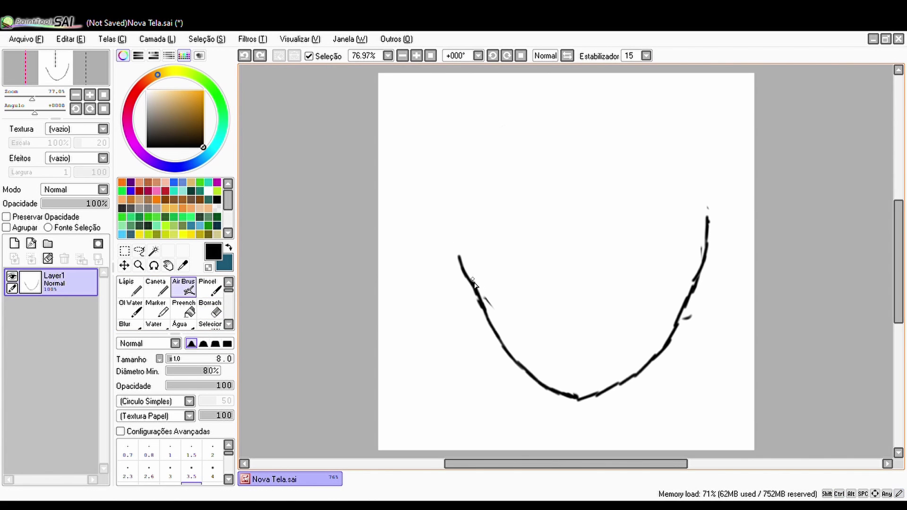
key(ctrl+z)
drag(461, 209, 473, 288)
key(ctrl+z)
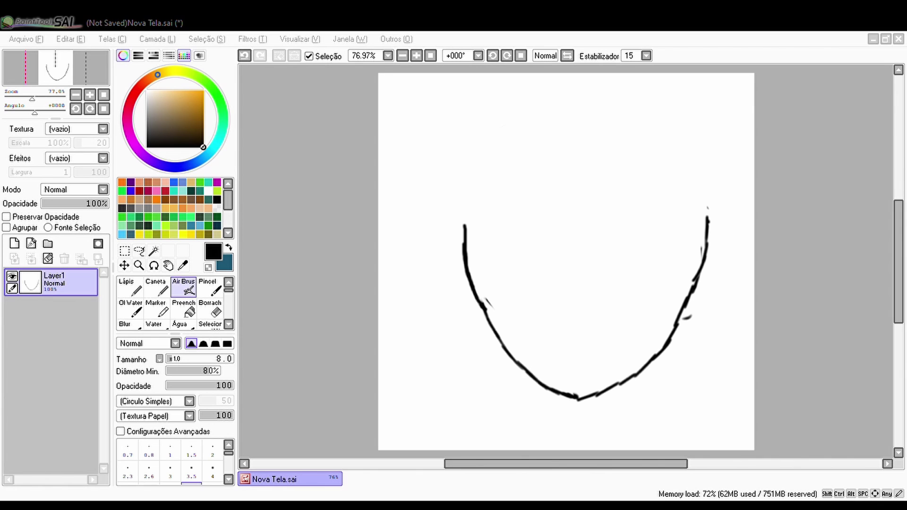
click(531, 378)
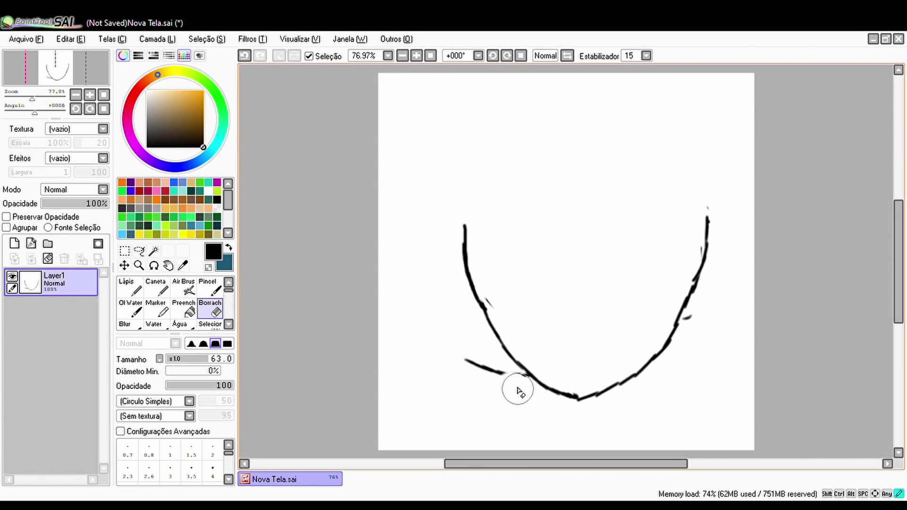
drag(502, 380, 522, 381)
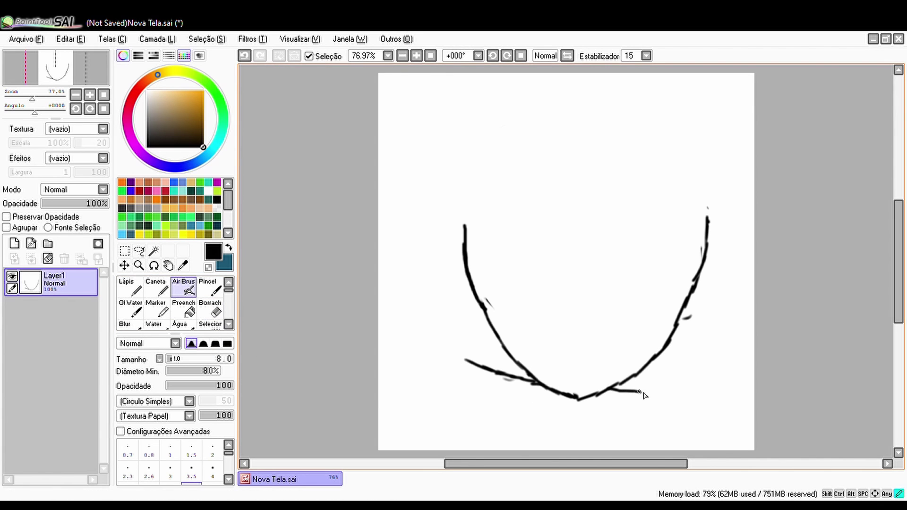
Draw a long pointed lock beside the left of the face and spiky outer hair strands up the canvas edge
mouse_move(466, 271)
mouse_down()
mouse_move(466, 353)
mouse_move(480, 408)
mouse_move(445, 381)
mouse_move(490, 422)
mouse_move(449, 398)
mouse_move(406, 313)
mouse_up()
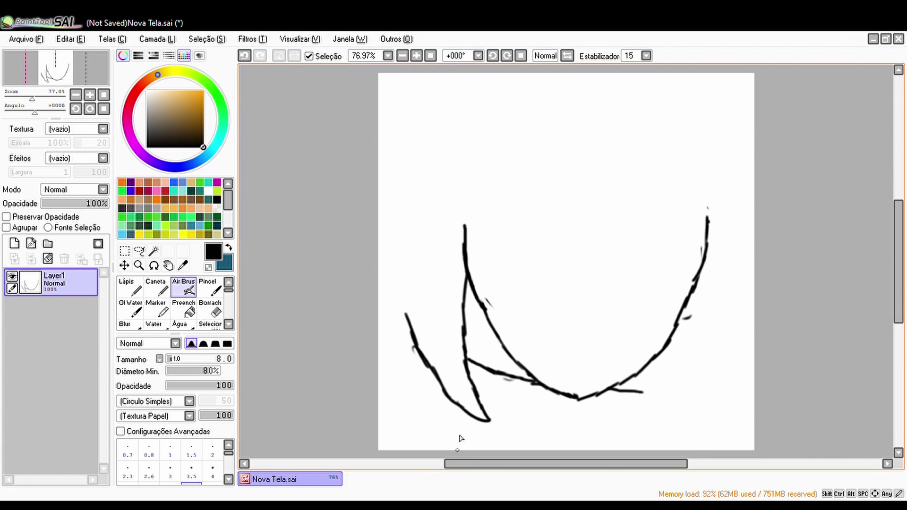
drag(429, 384, 392, 326)
mouse_move(407, 368)
mouse_down()
mouse_move(373, 282)
mouse_move(387, 232)
mouse_up()
drag(402, 198, 380, 276)
drag(380, 227, 395, 174)
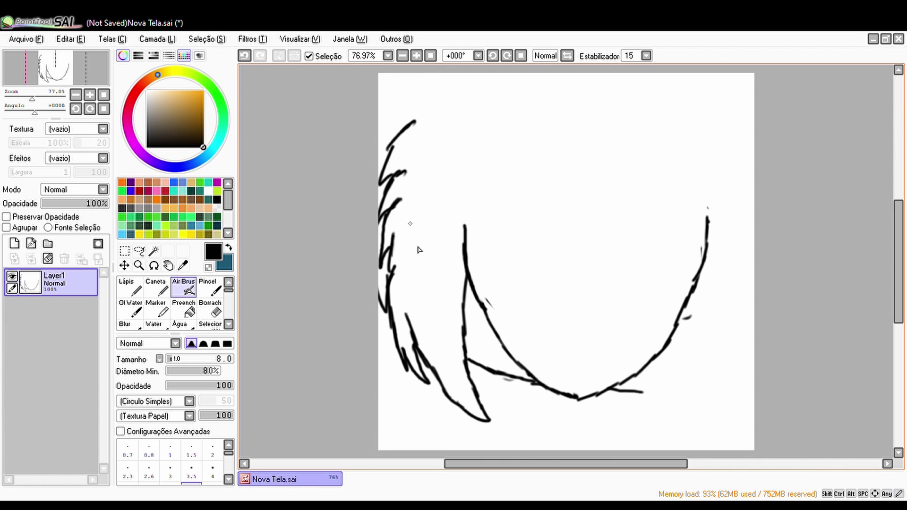
Erase and redraw the long left lock's tip shorter, and add short inner strokes to the hair
click(211, 309)
mouse_move(490, 418)
mouse_down()
mouse_move(471, 383)
mouse_move(487, 398)
mouse_up()
click(208, 288)
click(184, 287)
drag(427, 224, 398, 256)
drag(427, 191, 407, 214)
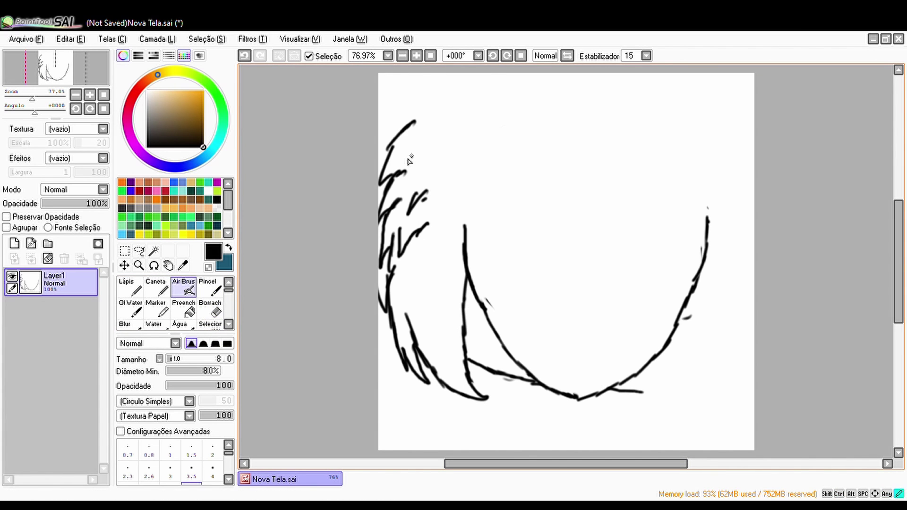
Draw a pointed front lock over the left edge of the face and a rounded shape beside its upper end
drag(474, 152, 445, 202)
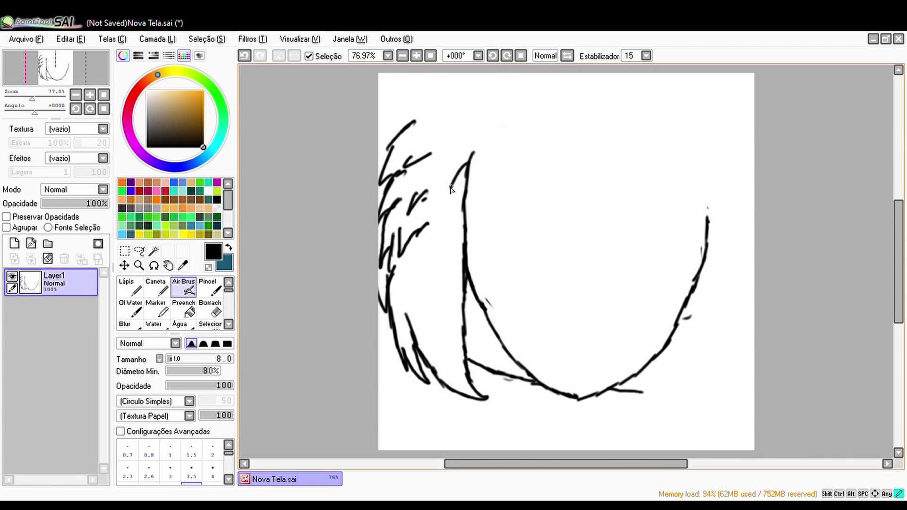
drag(450, 115, 444, 201)
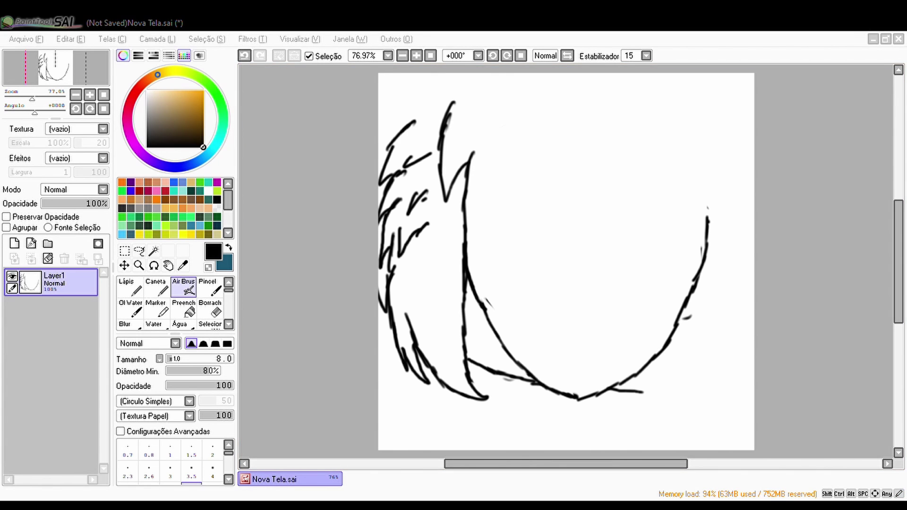
click(452, 100)
key(e)
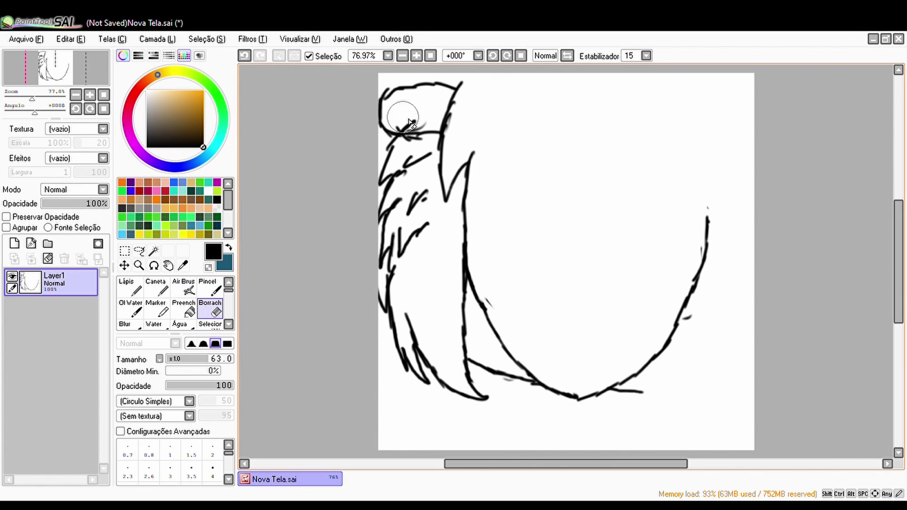
click(183, 288)
mouse_move(399, 120)
mouse_down()
mouse_move(381, 131)
mouse_move(523, 142)
mouse_up()
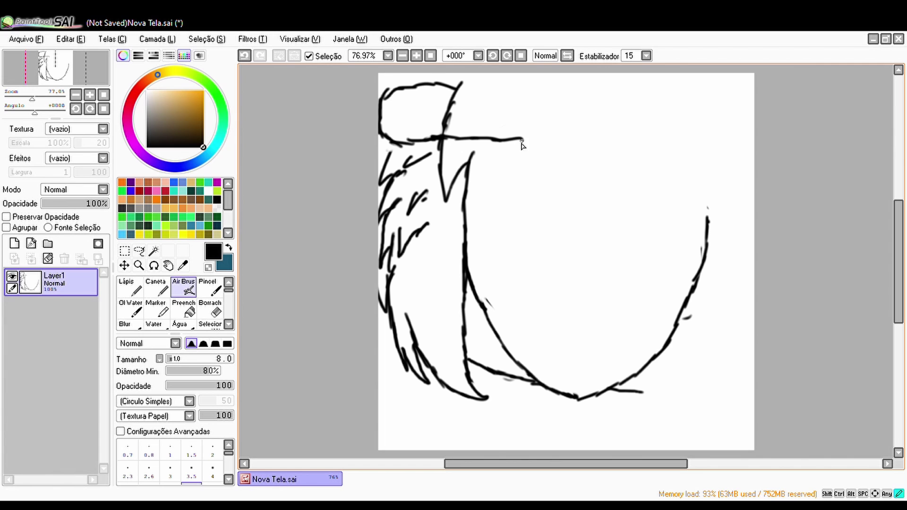
key(ctrl+z)
mouse_move(467, 165)
mouse_down()
mouse_move(482, 142)
mouse_move(492, 179)
mouse_move(535, 120)
mouse_move(540, 213)
mouse_up()
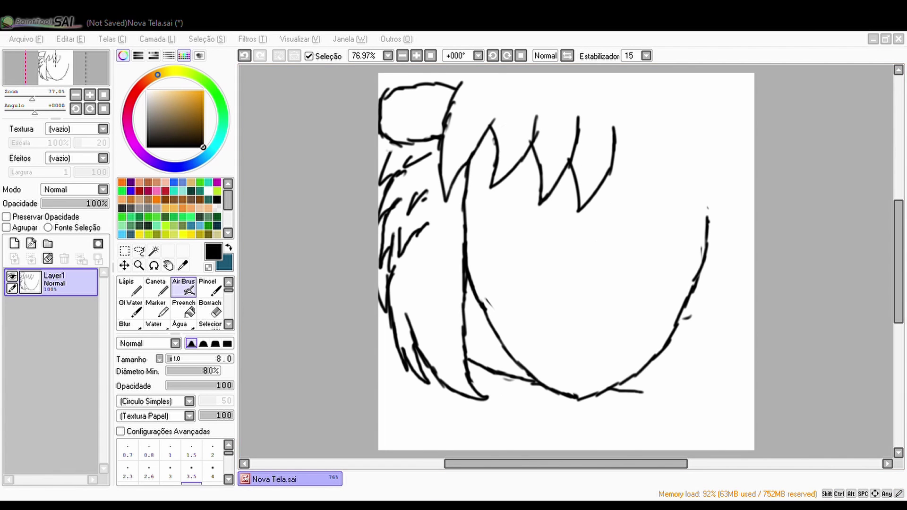
key(e)
mouse_move(487, 142)
mouse_down()
mouse_move(600, 208)
mouse_move(510, 75)
mouse_move(620, 74)
mouse_move(639, 178)
mouse_up()
Extend the front lock's inner edge up to the canvas top and clear the trial bangs beside it
key(v)
key(ctrl+z)
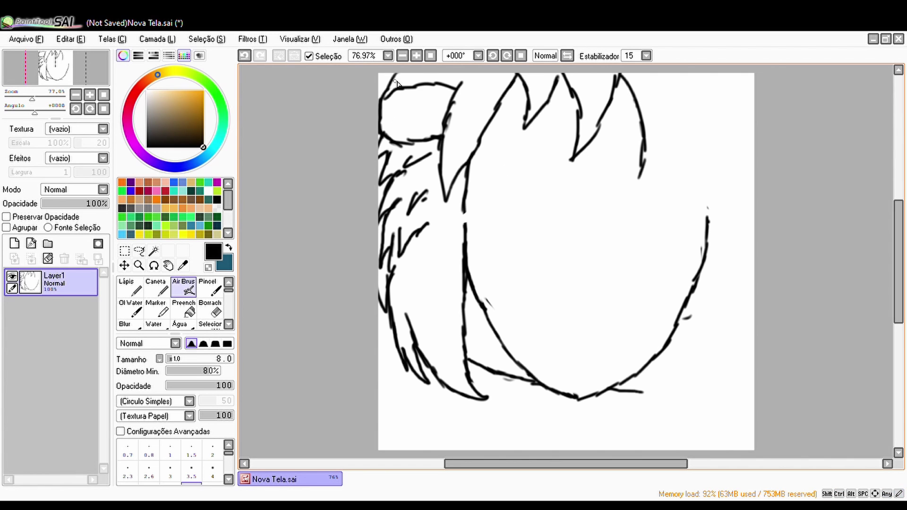
mouse_move(678, 117)
mouse_down()
mouse_move(689, 74)
mouse_move(704, 124)
mouse_move(733, 112)
mouse_move(735, 87)
mouse_up()
key(e)
mouse_move(522, 78)
mouse_down()
mouse_move(583, 129)
mouse_move(735, 95)
mouse_up()
key(v)
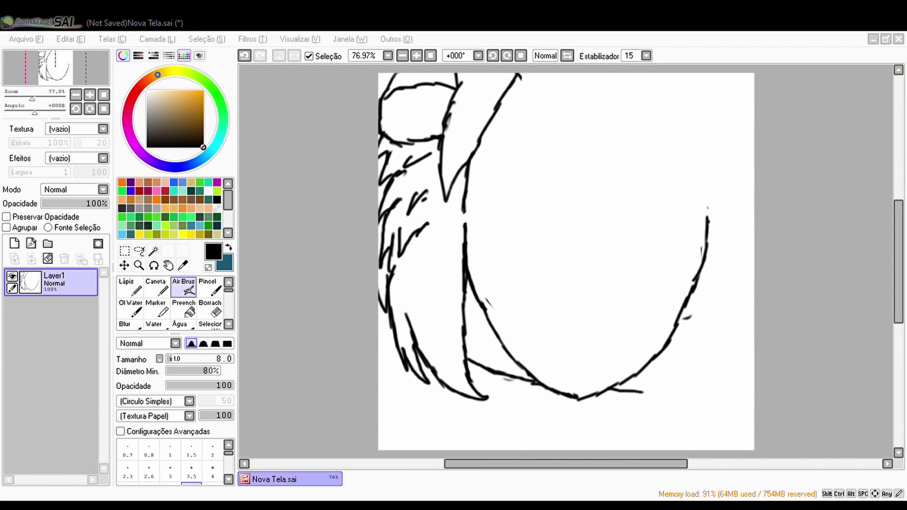
mouse_move(512, 89)
mouse_down()
mouse_move(538, 127)
mouse_move(617, 88)
mouse_move(655, 130)
mouse_move(671, 129)
mouse_up()
drag(666, 92, 679, 91)
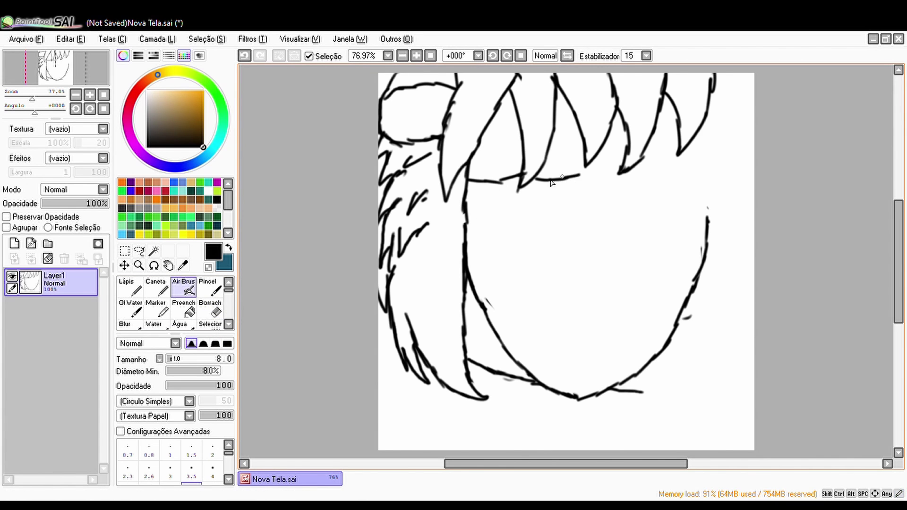
key(e)
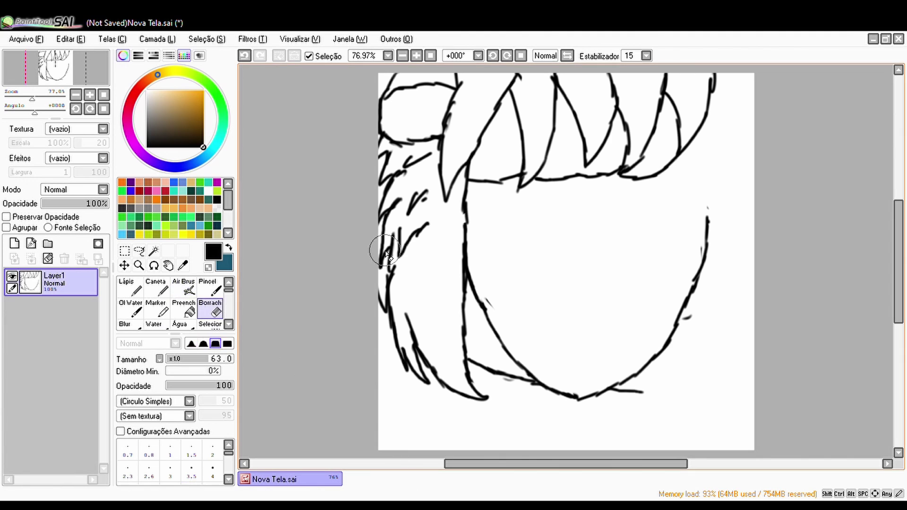
key(v)
key(e)
key(v)
drag(510, 187, 552, 142)
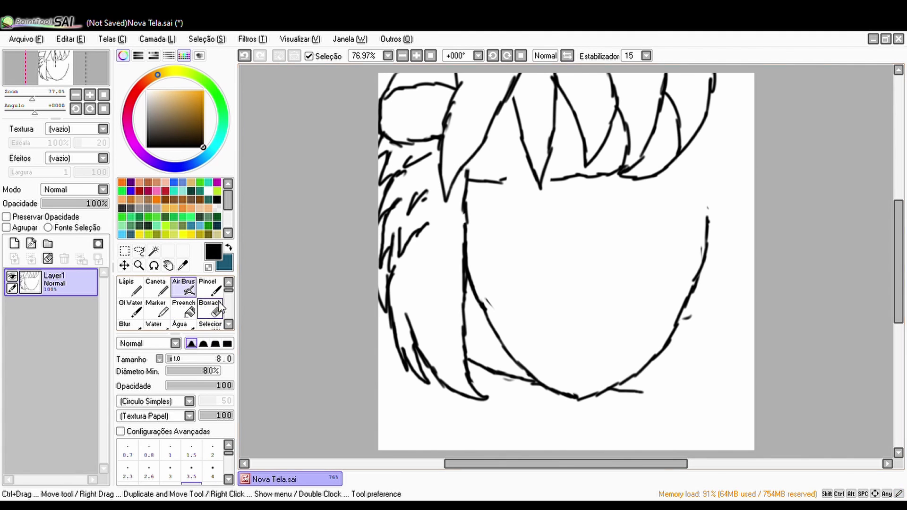
key(e)
drag(553, 85, 709, 94)
drag(550, 142, 520, 124)
key(v)
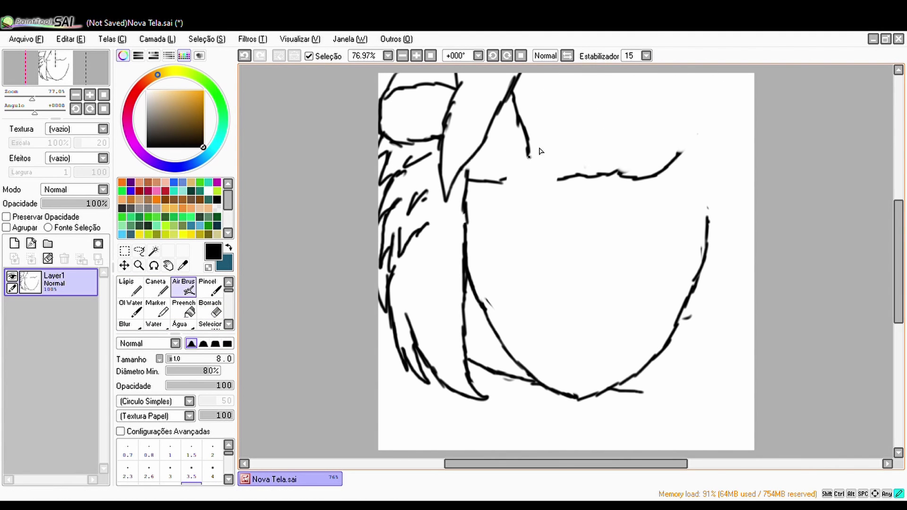
Draw five pointed bangs across the forehead and small hair spikes along the right edge of the canvas
drag(529, 156, 583, 73)
mouse_move(560, 125)
mouse_down()
mouse_move(572, 166)
mouse_move(617, 74)
mouse_up()
drag(612, 116, 662, 75)
drag(655, 107, 708, 74)
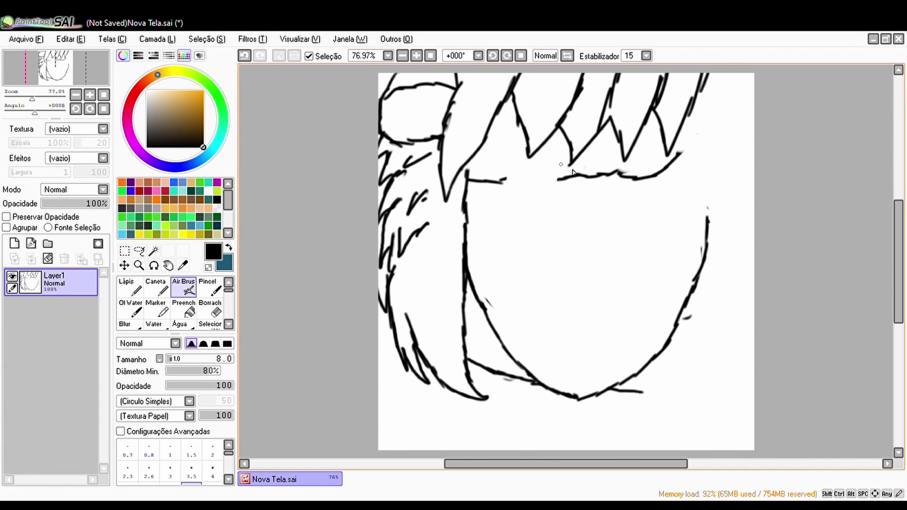
drag(680, 127, 724, 90)
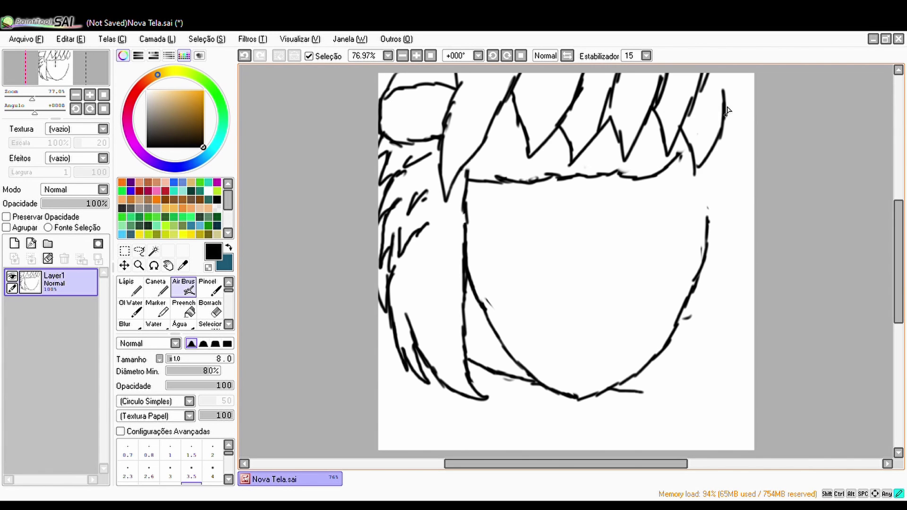
drag(738, 125, 750, 177)
drag(735, 180, 751, 218)
Erase the line just below the bangs and draw a lower one across the whole width of the face
key(e)
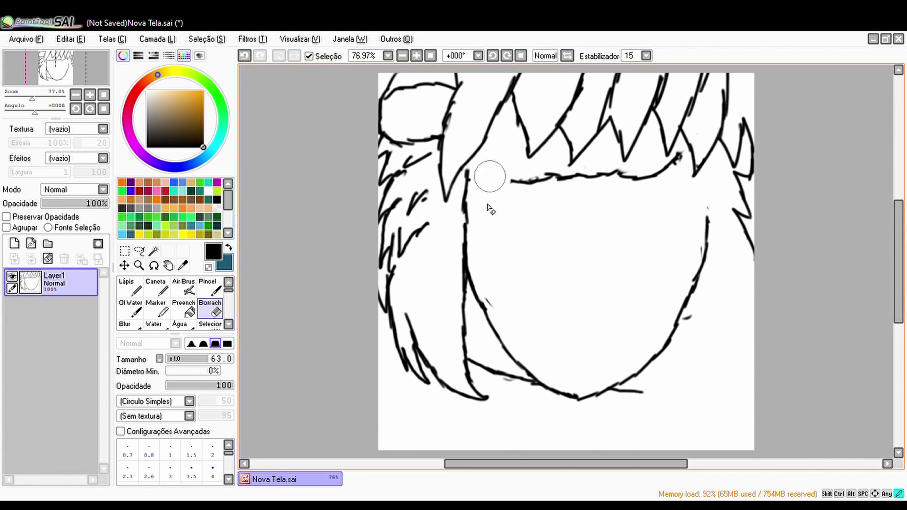
drag(487, 176, 681, 158)
key(v)
mouse_move(465, 214)
mouse_down()
mouse_move(539, 222)
mouse_move(719, 189)
mouse_move(738, 166)
mouse_up()
Erase the lower edge of the rounded shape in the left hair and try extending the face line leftward
key(e)
drag(380, 142, 419, 138)
key(v)
drag(467, 215, 439, 212)
key(ctrl+z)
key(ctrl+z)
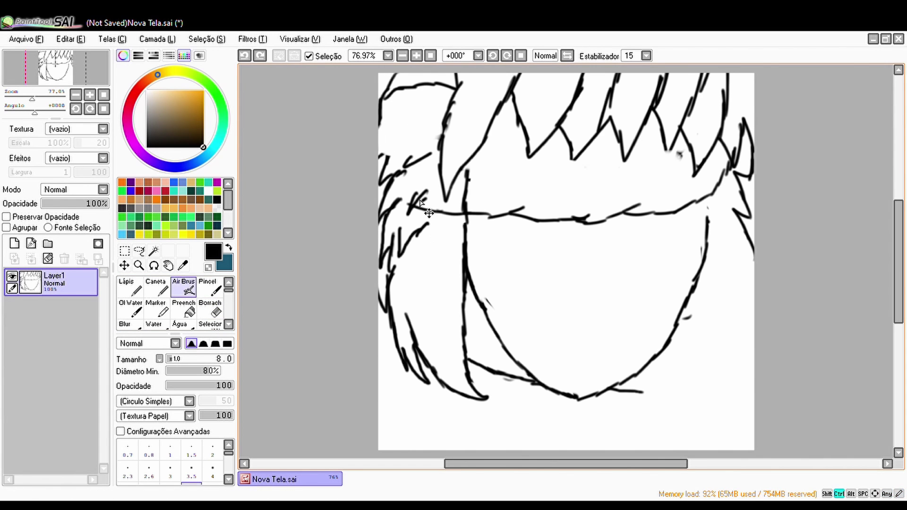
Erase the right hair spikes and extend both sides of the face up to meet the bangs
key(e)
mouse_move(735, 164)
mouse_down()
mouse_move(741, 185)
mouse_move(706, 191)
mouse_up()
key(v)
drag(708, 229, 714, 194)
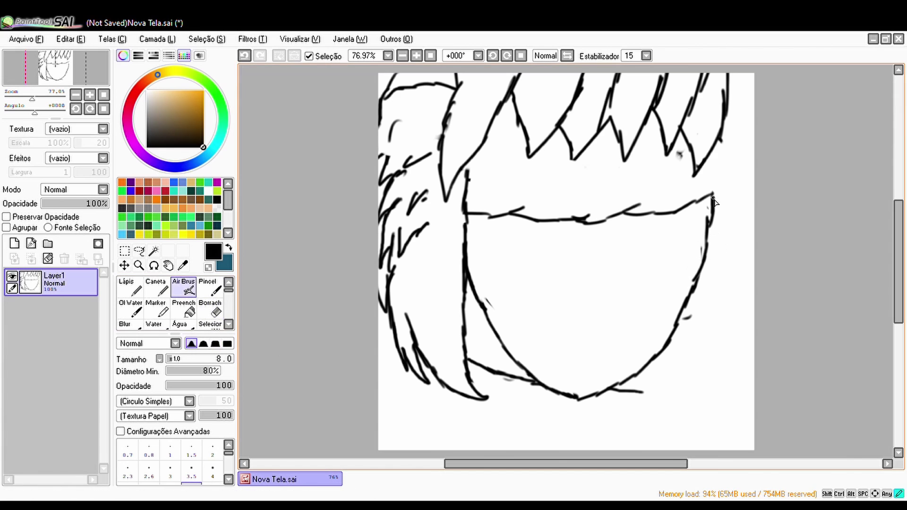
drag(467, 174, 481, 154)
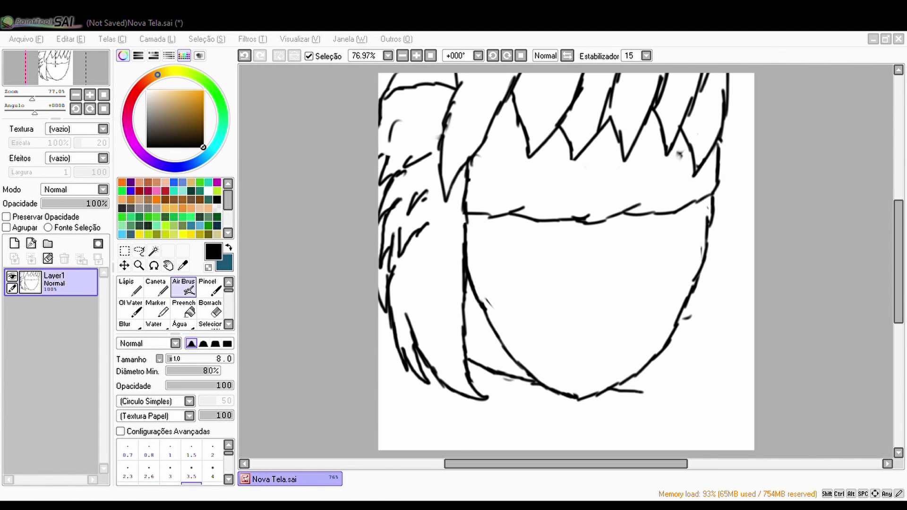
Draw spiky hair locks along the right side of the face and redraw the left lock's tip to reach below the jaw
mouse_move(678, 320)
mouse_down()
mouse_move(692, 339)
mouse_move(751, 239)
mouse_move(748, 108)
mouse_up()
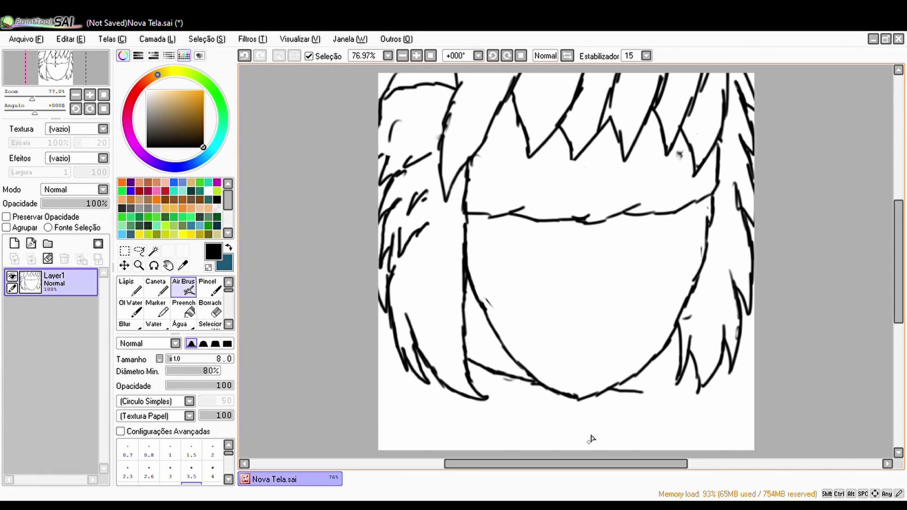
drag(496, 395, 474, 404)
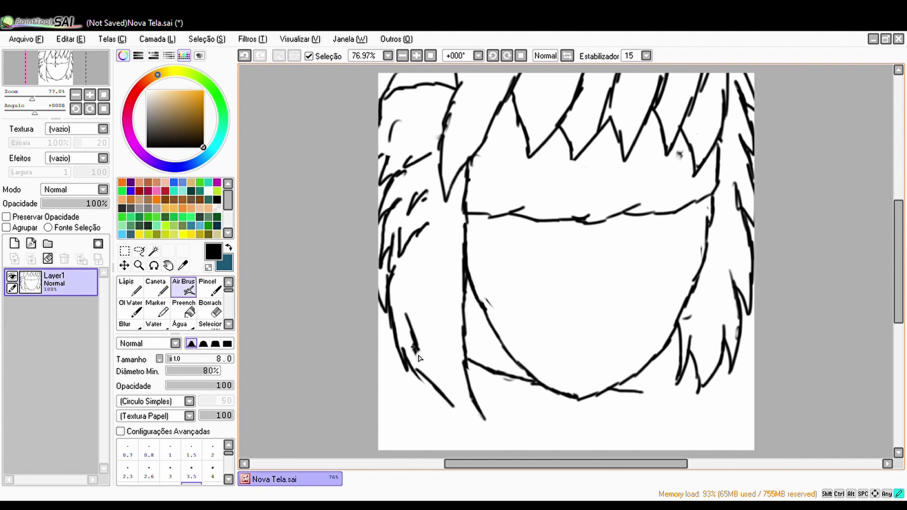
drag(419, 358, 485, 437)
Draw a forehead protector plate under the bangs with three rivets on each side and a leaf-shaped swirl emblem in the middle
mouse_move(487, 124)
mouse_down()
mouse_move(489, 181)
mouse_move(630, 191)
mouse_move(681, 135)
mouse_up()
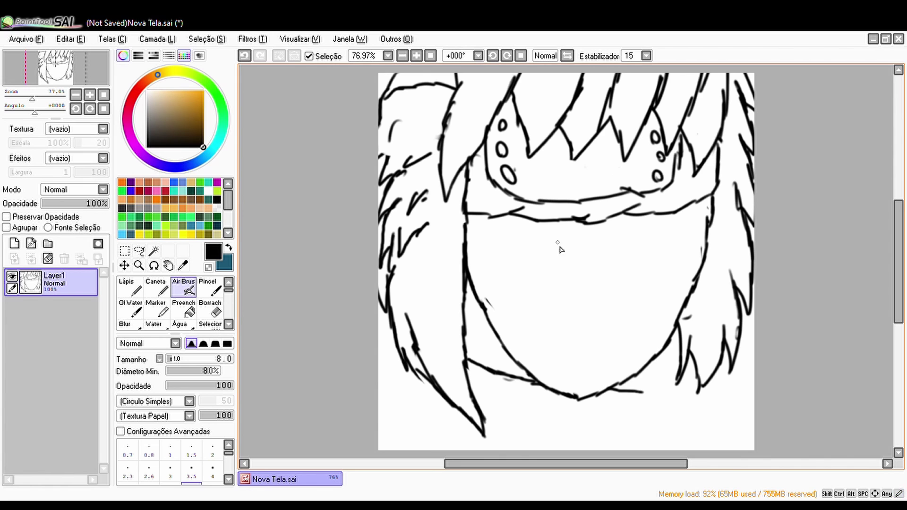
drag(571, 161, 610, 149)
key(ctrl+z)
key(ctrl+z)
mouse_move(581, 185)
mouse_down()
mouse_move(573, 157)
mouse_move(564, 187)
mouse_up()
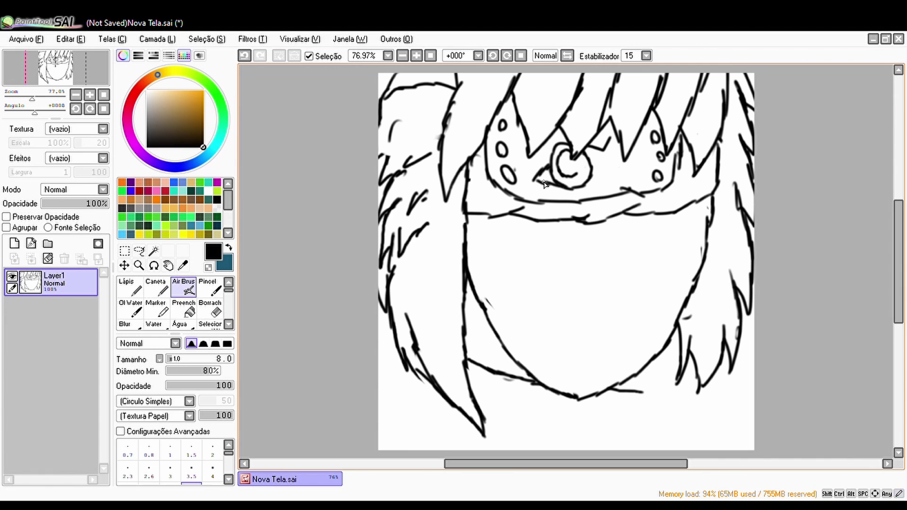
Erase the inner strands of the lower left hair and draw a jagged outer strand down to the canvas's lower edge
key(e)
key(v)
drag(379, 349, 396, 355)
drag(433, 427, 435, 449)
key(e)
mouse_move(393, 335)
mouse_down()
mouse_move(454, 406)
mouse_move(385, 293)
mouse_move(431, 378)
mouse_up()
key(v)
scroll(172, 303, up, 3)
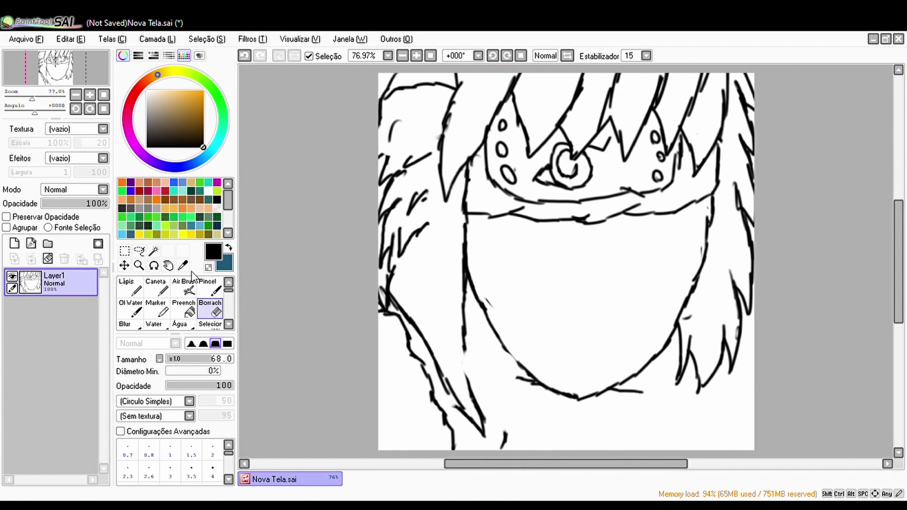
Erase the leftover line beside the left jaw and redraw it as a curve meeting the jaw outline near the chin
key(e)
drag(472, 288, 520, 369)
key(v)
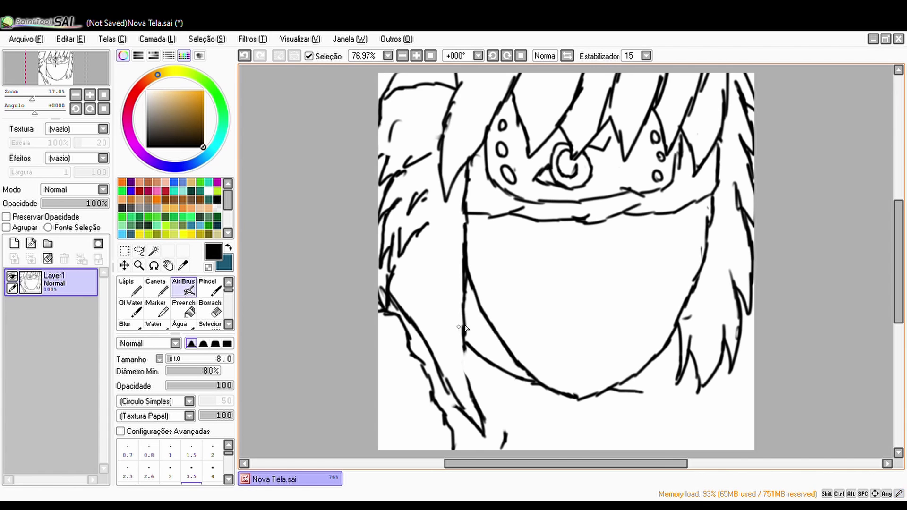
Reshape the pointed tip of the left hair lock and draw vertical strands below the left jaw to the canvas's lower edge
mouse_move(466, 345)
mouse_down()
mouse_move(485, 409)
mouse_move(457, 313)
mouse_move(472, 345)
mouse_move(458, 404)
mouse_move(522, 380)
mouse_move(510, 410)
mouse_up()
key(e)
key(v)
key(e)
key(v)
click(481, 414)
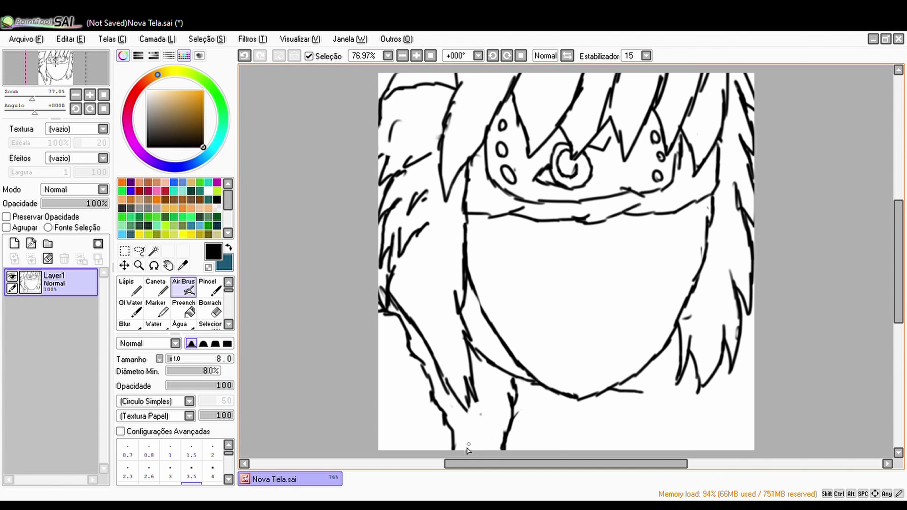
drag(494, 451, 503, 378)
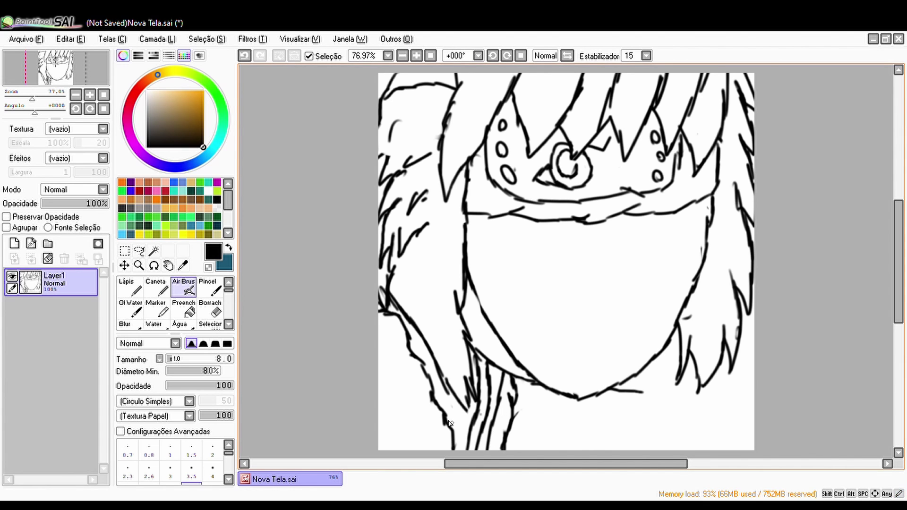
Erase one of the vertical strands below the left jaw and extend the short line beside the chin outward
key(e)
drag(494, 449, 500, 394)
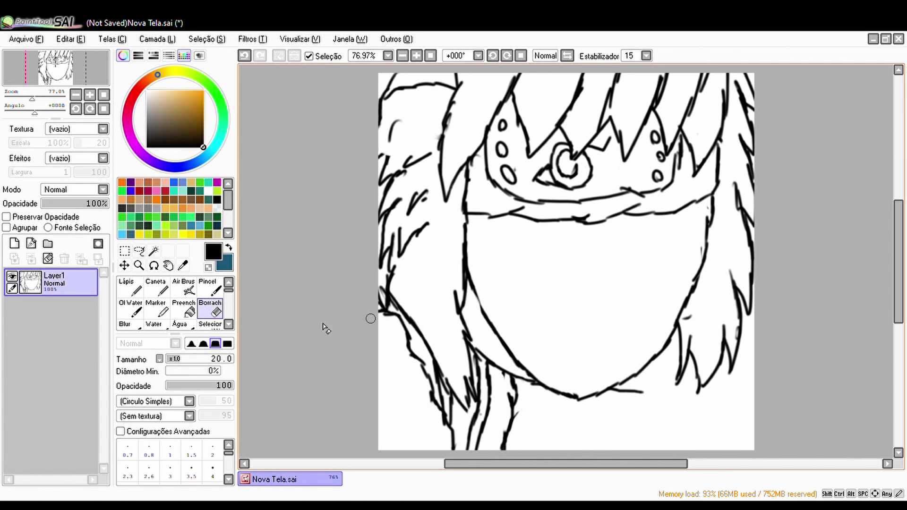
key(e)
key(ctrl+z)
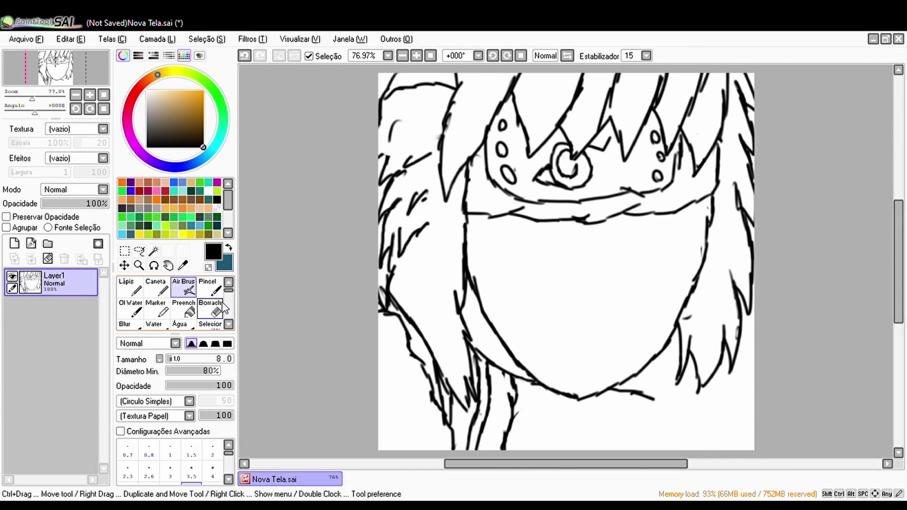
Erase the small right hair spikes and redraw them as longer pointed locks beside the jaw
mouse_move(704, 393)
mouse_down()
mouse_move(745, 274)
mouse_move(714, 374)
mouse_up()
drag(725, 290, 692, 394)
key(e)
drag(685, 340, 681, 407)
key(e)
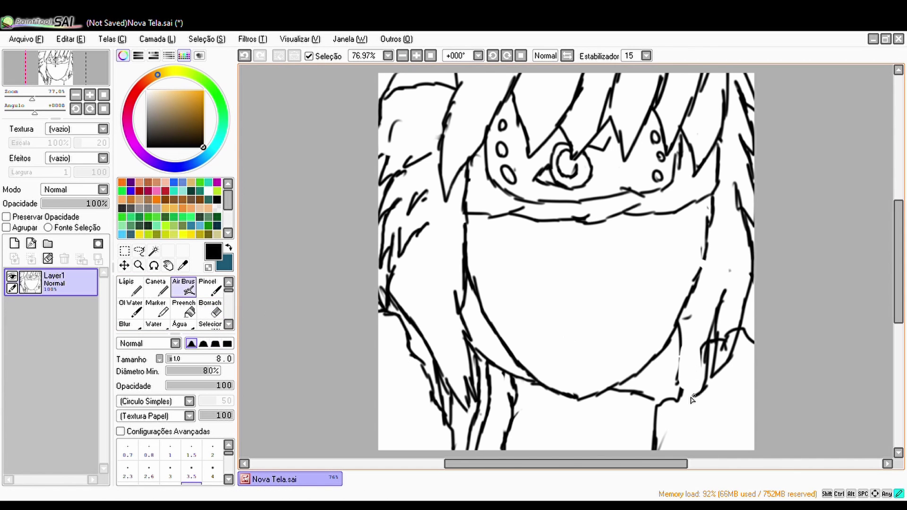
Replace the vertical line and crossing strokes below the right jaw with long hair strands running to the canvas's lower edge
key(ctrl+z)
key(ctrl+z)
key(ctrl+z)
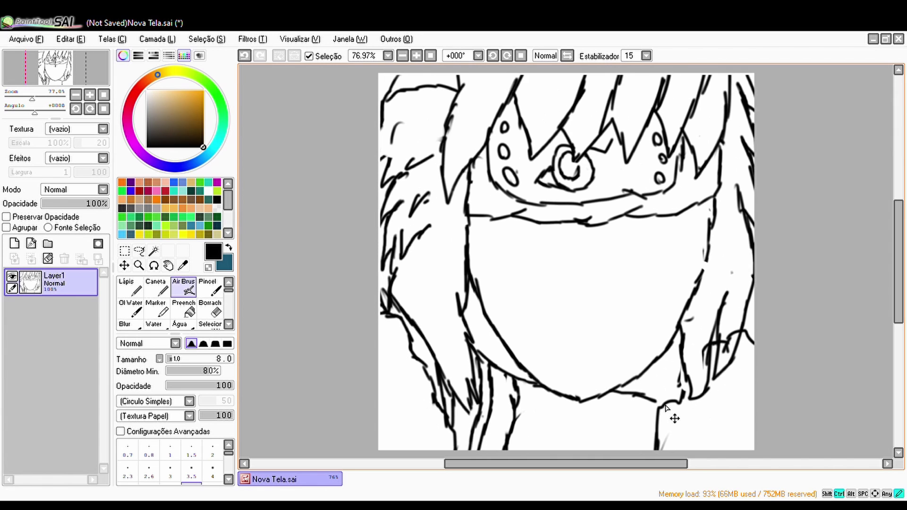
key(e)
mouse_move(652, 432)
mouse_down()
mouse_move(657, 406)
mouse_move(725, 340)
mouse_move(713, 364)
mouse_up()
key(e)
key(e)
key(e)
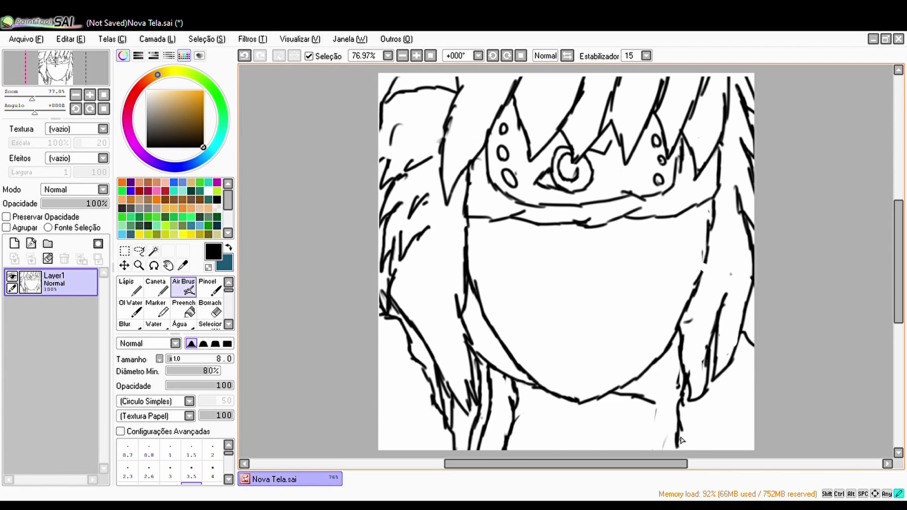
drag(716, 449, 733, 360)
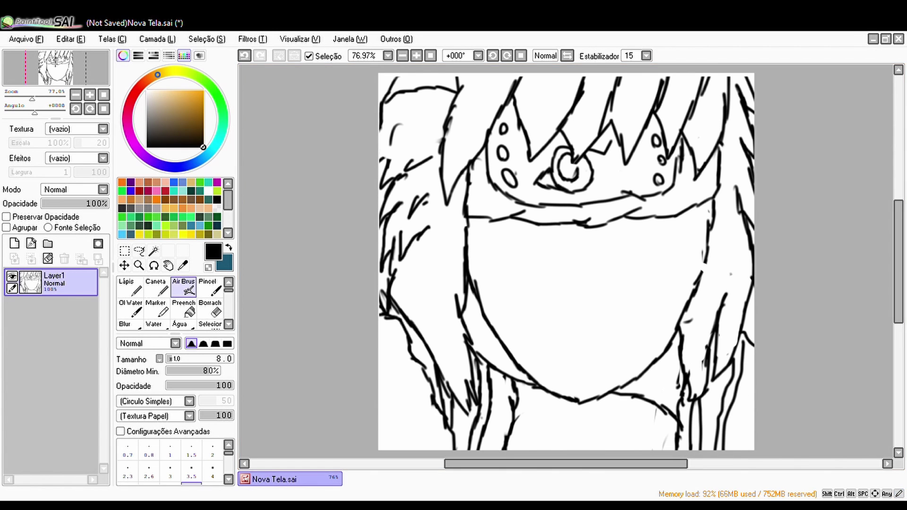
drag(657, 398, 679, 345)
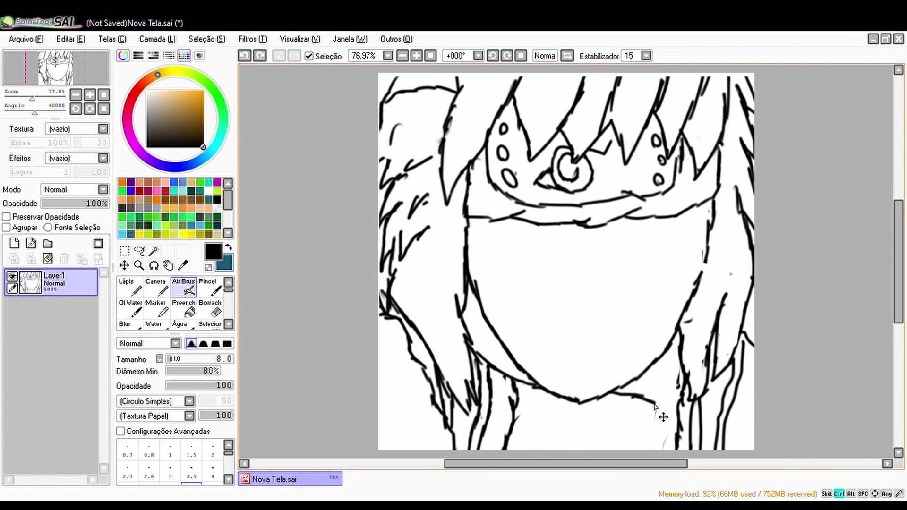
Draw a closed left eye as an arched lash line with short eyelid dashes and an eyebrow under the headband
key(Home)
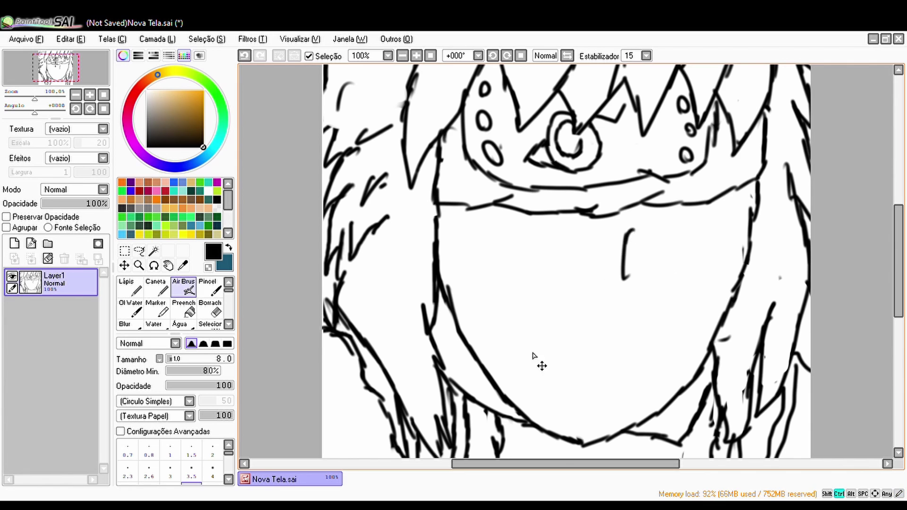
drag(476, 269, 493, 259)
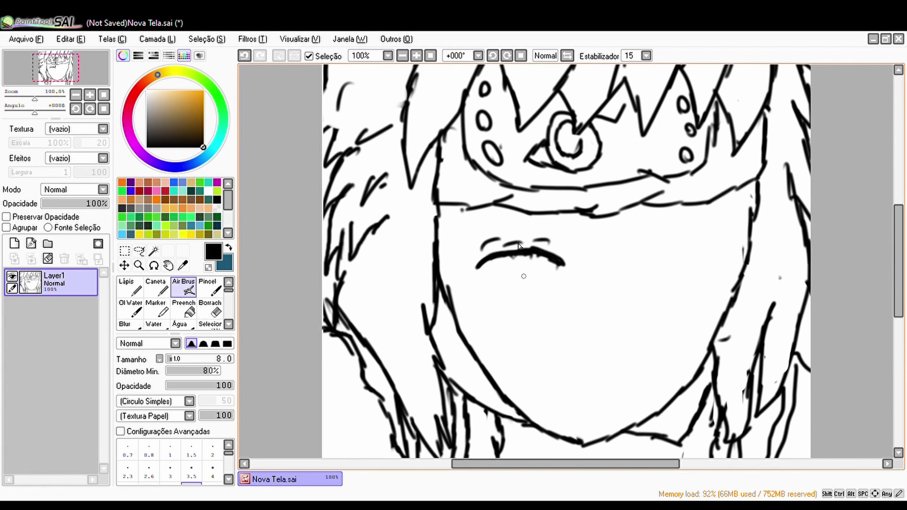
drag(497, 235, 515, 232)
mouse_move(462, 209)
mouse_down()
mouse_move(527, 230)
mouse_move(480, 209)
mouse_up()
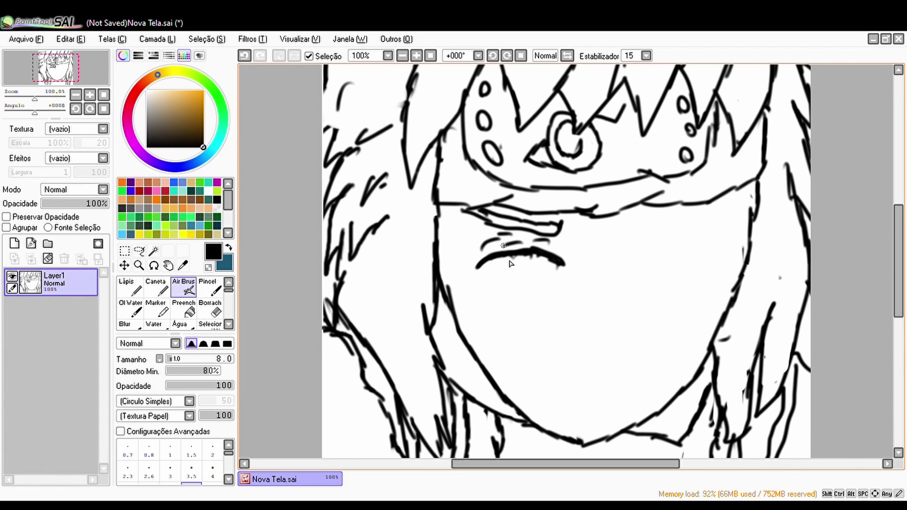
Thin and shorten the closed eye's arc with the eraser and add small crease dashes around its inner corner
key(e)
mouse_move(475, 267)
mouse_down()
mouse_move(551, 257)
mouse_move(488, 257)
mouse_up()
key(e)
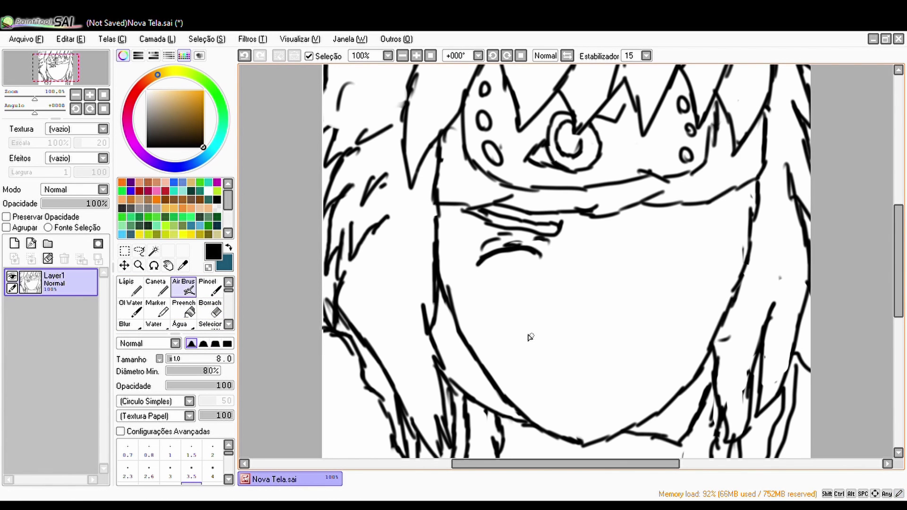
drag(575, 233, 570, 246)
drag(568, 263, 562, 262)
drag(535, 270, 544, 268)
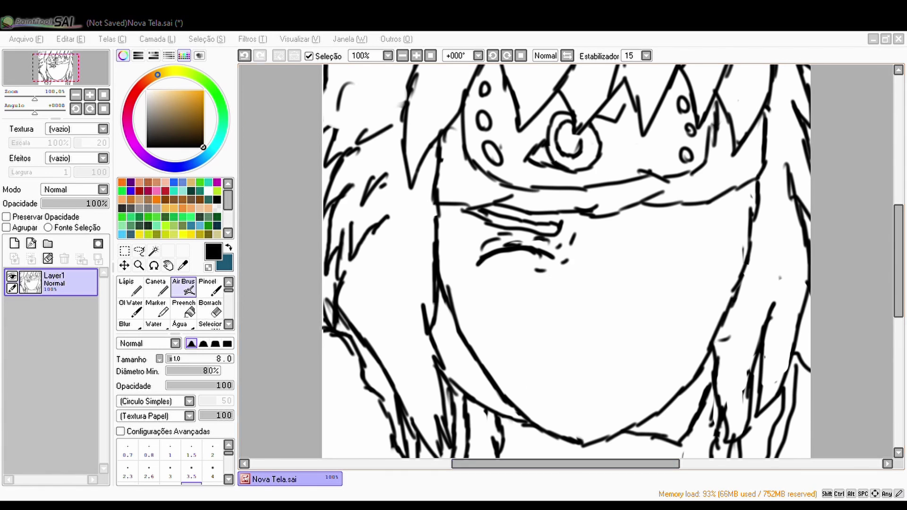
Thicken the closed eye's lash line, draw the nose bridge and the mouth line, and erase the first nose tip stroke
drag(614, 271, 609, 296)
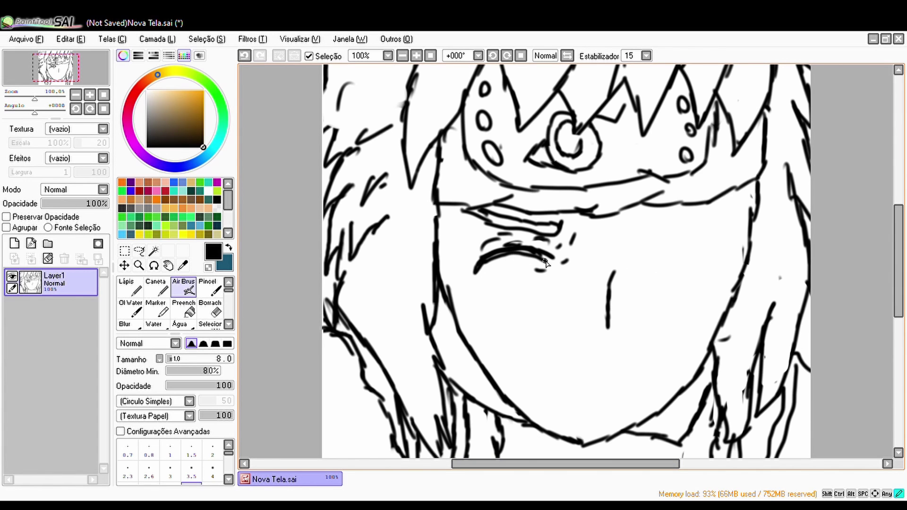
key(ctrl+z)
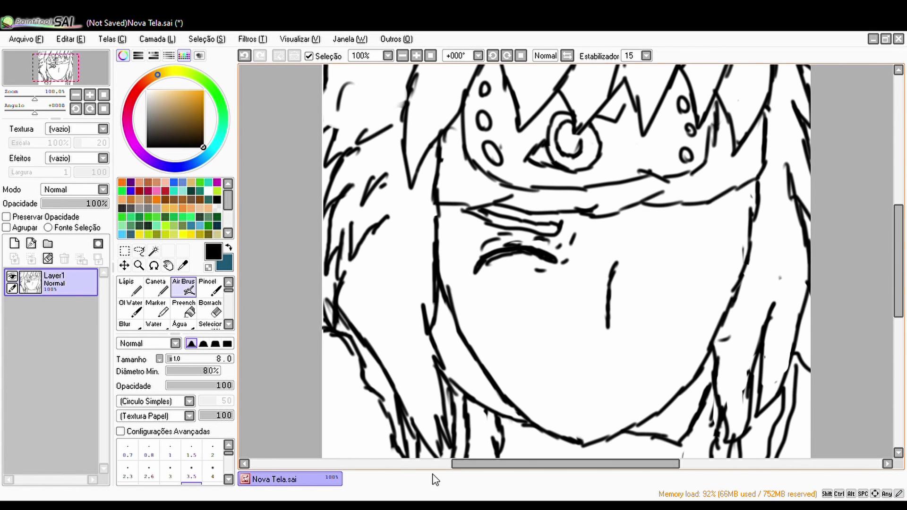
mouse_move(616, 339)
mouse_down()
mouse_move(607, 353)
mouse_move(582, 352)
mouse_up()
mouse_move(541, 375)
mouse_down()
mouse_move(608, 360)
mouse_move(620, 371)
mouse_up()
key(ctrl+z)
key(e)
drag(578, 344, 613, 347)
click(188, 292)
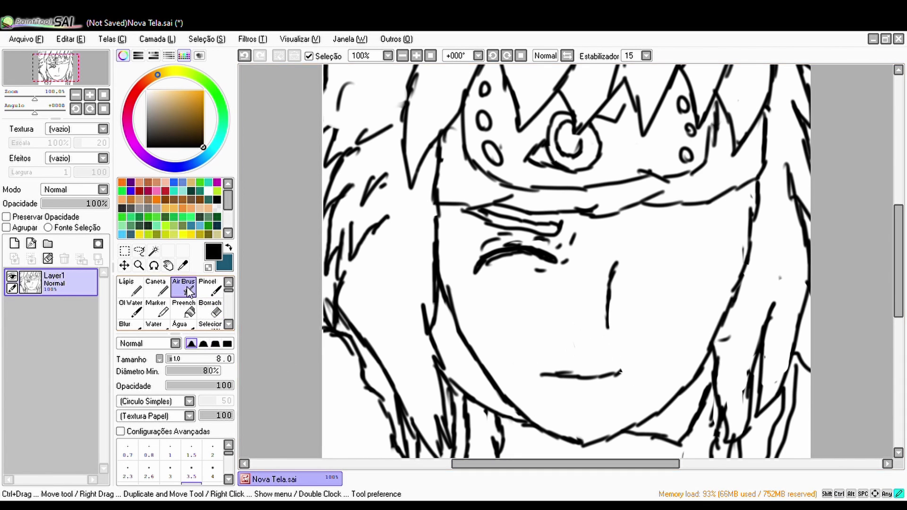
Draw two short nostril strokes and add the lips' lower contour under the mouth line
drag(551, 339, 561, 332)
drag(581, 333, 585, 338)
drag(538, 376, 614, 396)
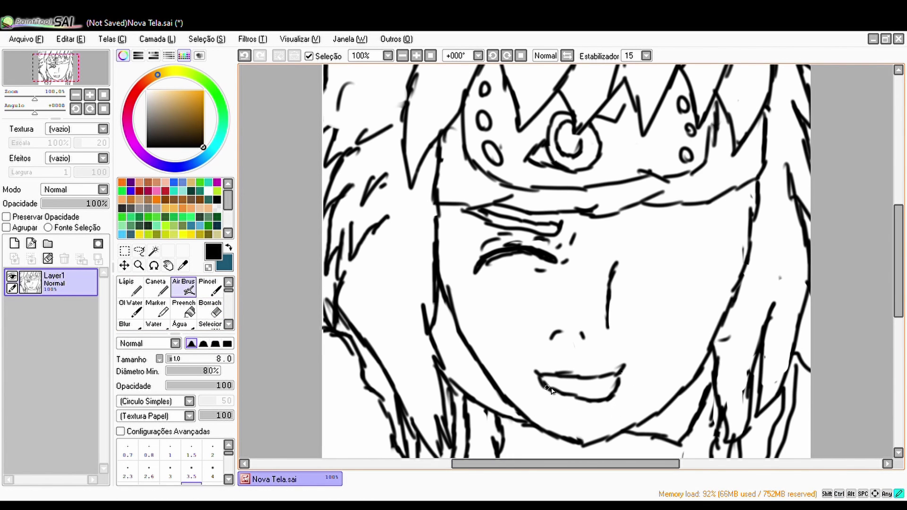
Set the brush size to 1 and sharpen both corners of the closed eye's lash line into points
scroll(504, 258, up, 4)
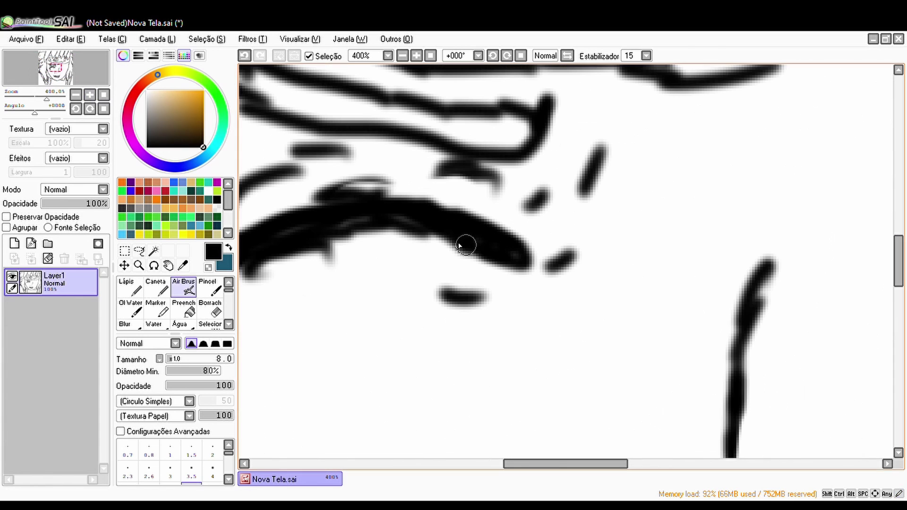
key(bracketleft)
key(bracketleft)
key(bracketleft)
key(bracketleft)
key(bracketleft)
key(bracketleft)
key(bracketleft)
key(bracketleft)
key(bracketleft)
key(bracketleft)
key(bracketleft)
drag(531, 268, 806, 273)
drag(472, 321, 496, 295)
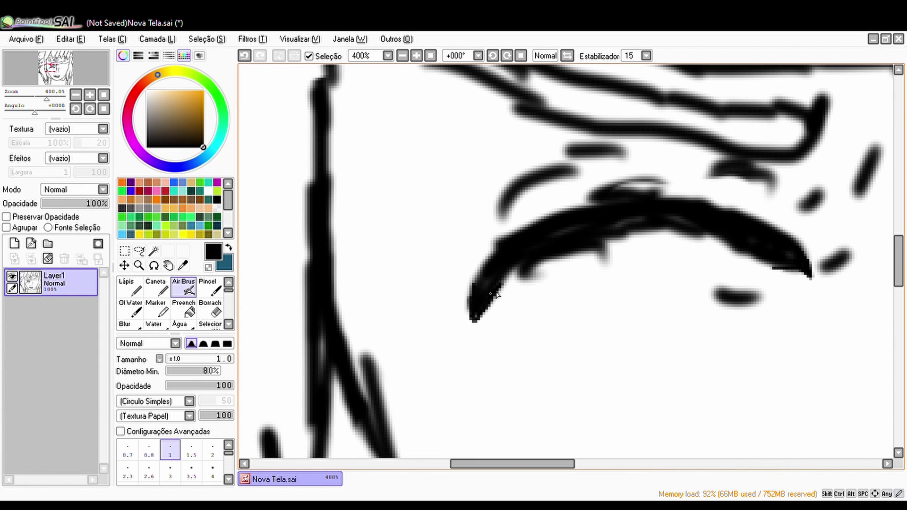
Set the brush size to 7 and draw the right eyebrow just below the headband
scroll(543, 331, down, 5)
key(bracketright)
key(bracketright)
key(bracketright)
key(bracketright)
key(bracketright)
key(bracketright)
key(bracketright)
key(bracketright)
key(bracketright)
key(bracketright)
scroll(476, 421, up, 4)
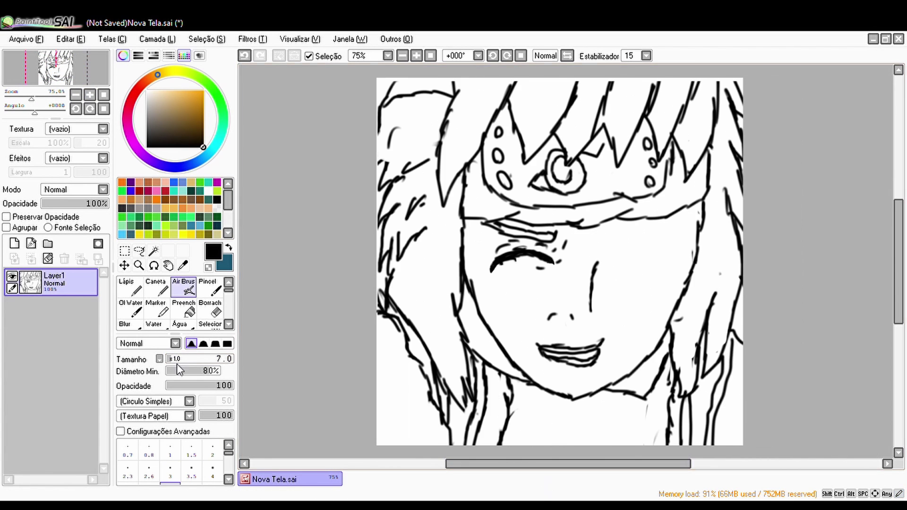
mouse_move(740, 89)
mouse_down()
mouse_move(683, 143)
mouse_move(482, 130)
mouse_move(730, 90)
mouse_up()
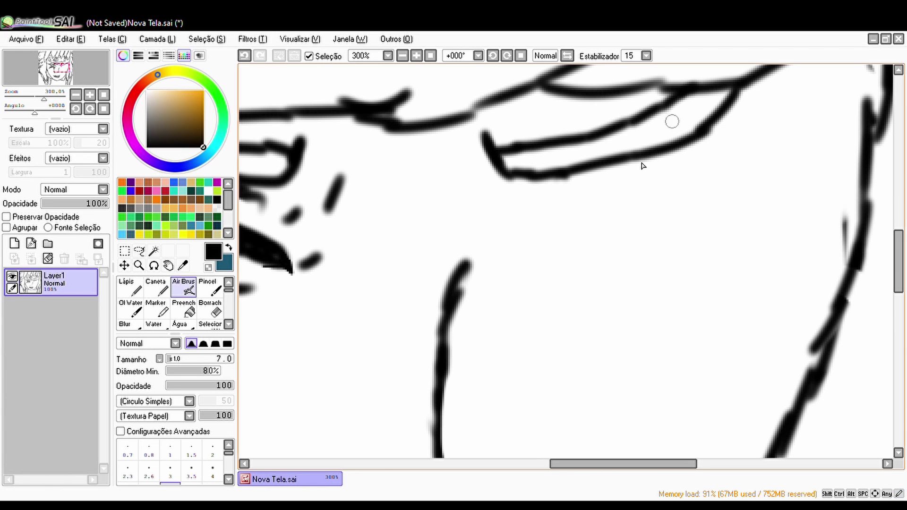
Erase the upper part of the nose bridge line and redraw its lower end as a short vertical stroke beside the nostrils
key(e)
scroll(444, 424, down, 5)
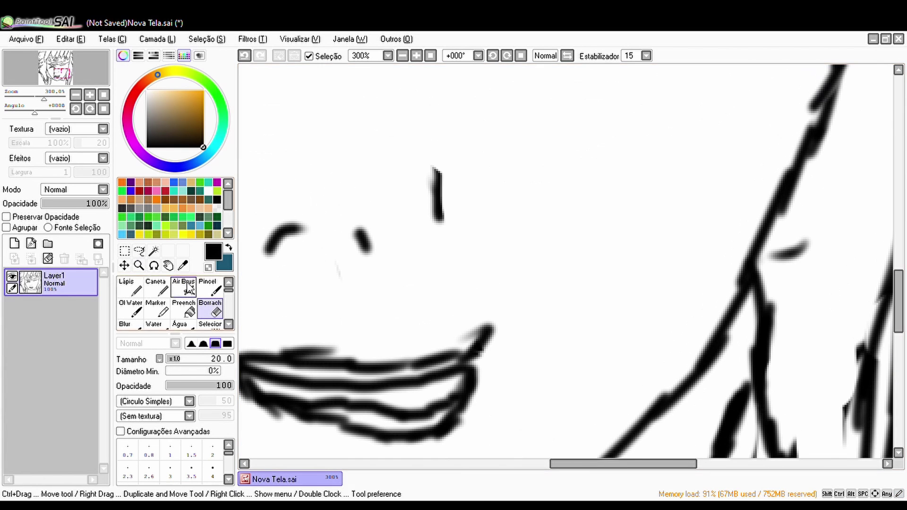
key(v)
drag(436, 208, 437, 261)
scroll(503, 252, down, 3)
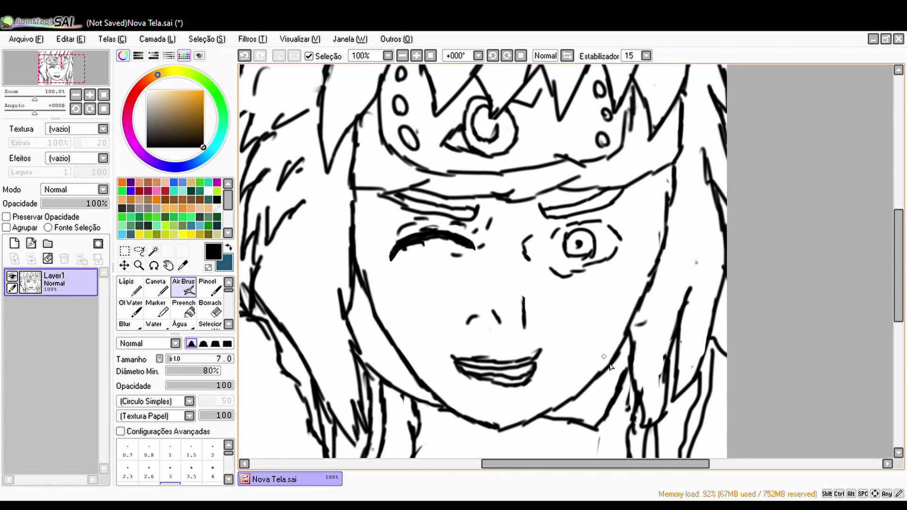
Erase the right eyebrow and open eye, then redraw a slanted eyebrow and a broken contour around the eye
key(e)
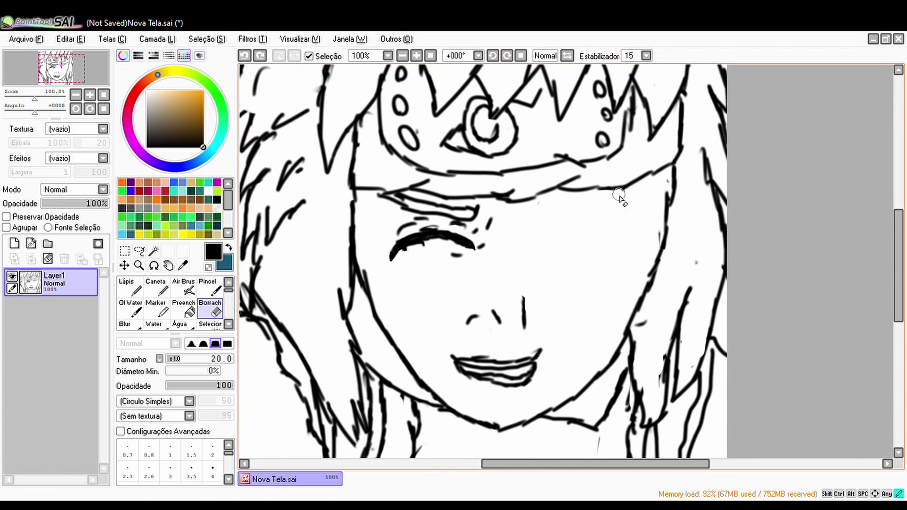
key(v)
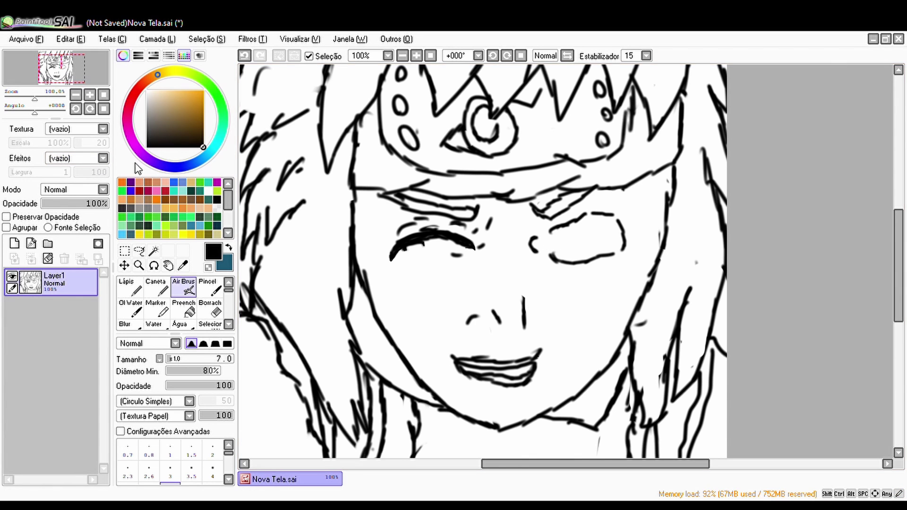
key(e)
drag(549, 259, 617, 265)
key(v)
key(ctrl+z)
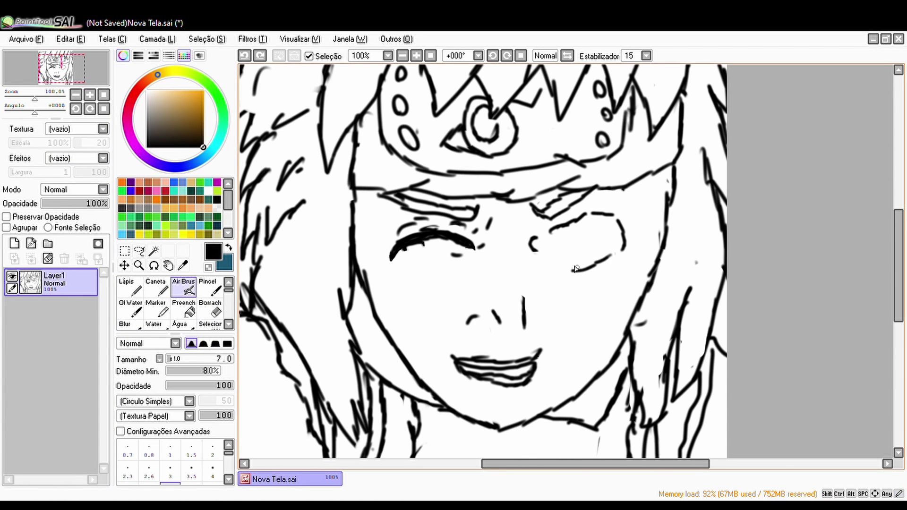
Add an angular crease beside the right eye's inner corner and erase part of the curved stroke next to it
scroll(525, 174, up, 3)
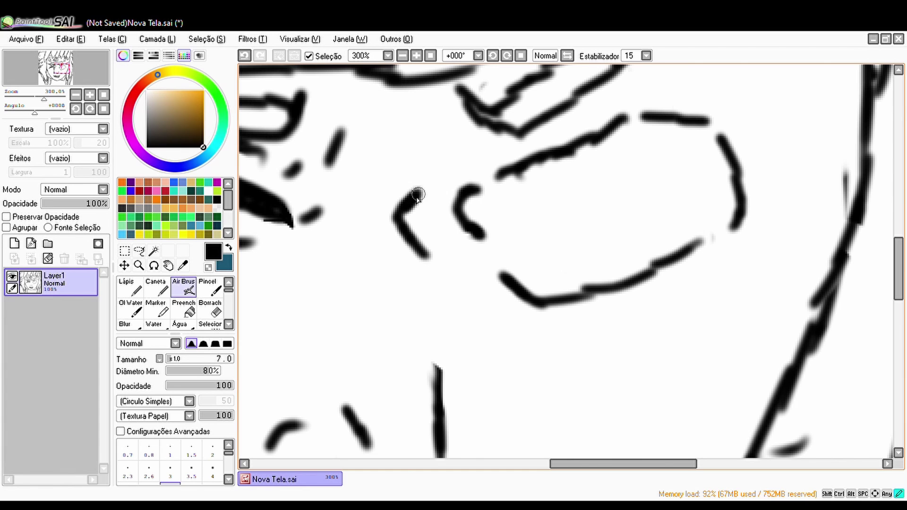
key(e)
mouse_move(478, 190)
mouse_down()
mouse_move(478, 219)
mouse_move(479, 186)
mouse_up()
key(v)
Draw the right eye inside its contour with a thick upper lash line, a rounded iris outline and a filled black pupil
mouse_move(523, 168)
mouse_down()
mouse_move(652, 233)
mouse_move(670, 225)
mouse_move(667, 74)
mouse_up()
click(90, 95)
key(e)
key(v)
mouse_move(516, 142)
mouse_down()
mouse_move(666, 71)
mouse_move(668, 207)
mouse_move(603, 232)
mouse_move(520, 148)
mouse_move(643, 132)
mouse_move(596, 112)
mouse_move(603, 139)
mouse_move(632, 152)
mouse_move(520, 116)
mouse_up()
Thicken the inner edge of the right eye's iris ring with fine strokes of a size 1 airbrush
key(bracketleft)
key(bracketleft)
key(bracketleft)
key(bracketleft)
key(bracketleft)
key(bracketleft)
key(bracketleft)
key(bracketleft)
key(bracketleft)
key(bracketleft)
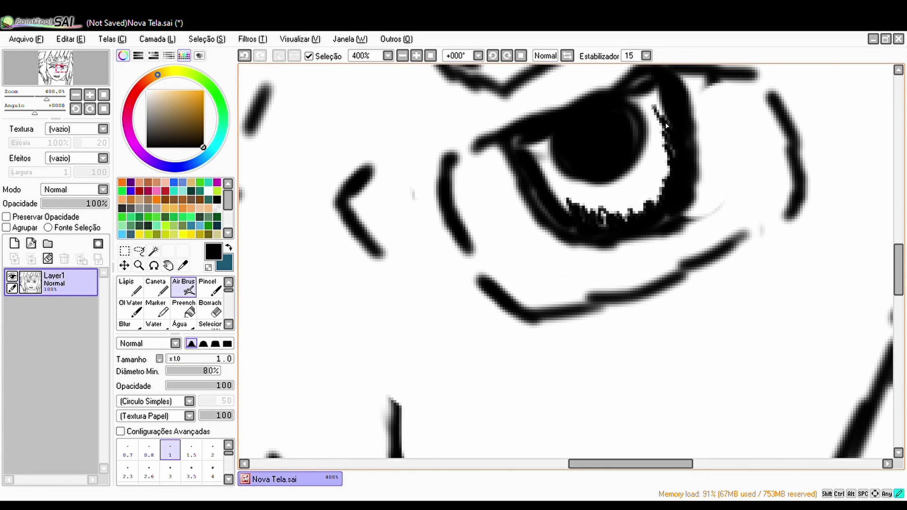
drag(568, 211, 526, 142)
scroll(578, 265, down, 5)
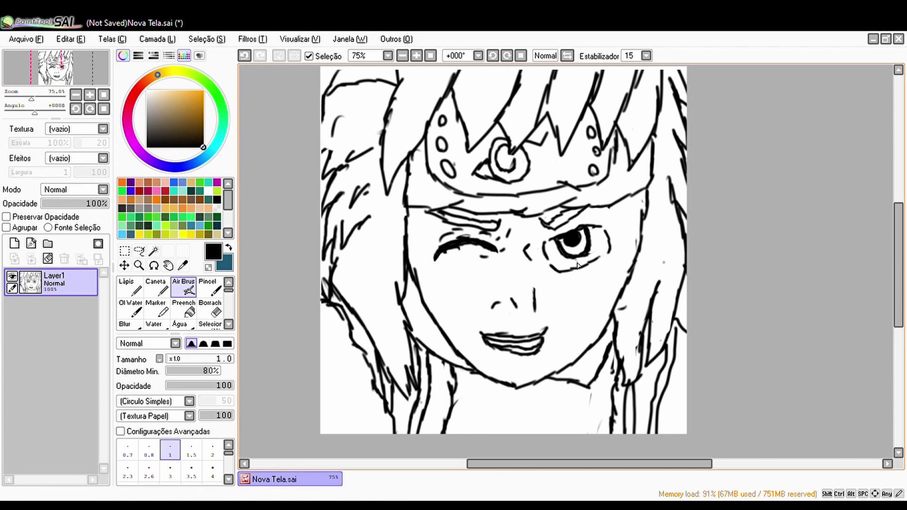
Draw a slanted eyelid crease between the right eyebrow and the open eye with the airbrush at size 7
key(bracketright)
key(bracketright)
key(bracketright)
key(bracketright)
key(bracketright)
key(bracketright)
key(bracketright)
key(bracketright)
key(bracketright)
key(bracketright)
scroll(592, 242, up, 4)
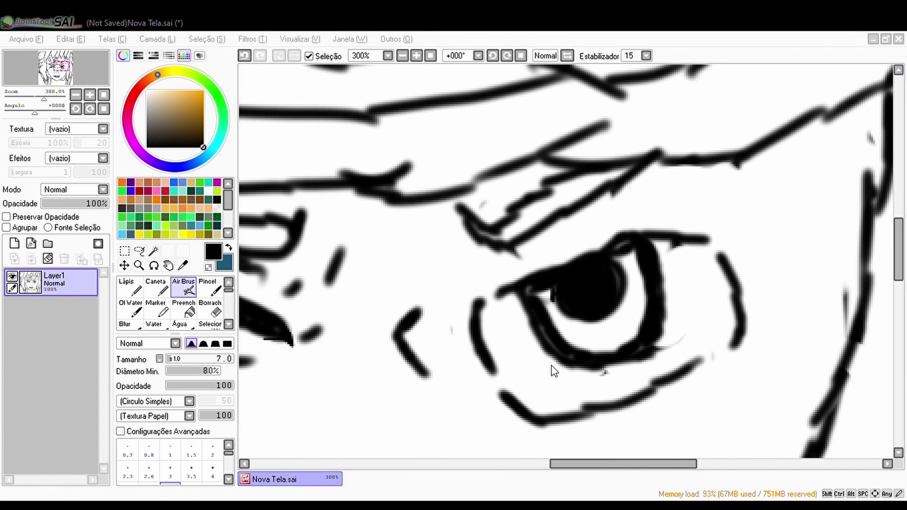
Clean the iris ring's rough inner edge with a size 5 eraser and try cutting a highlight into the pupil
click(209, 310)
click(90, 95)
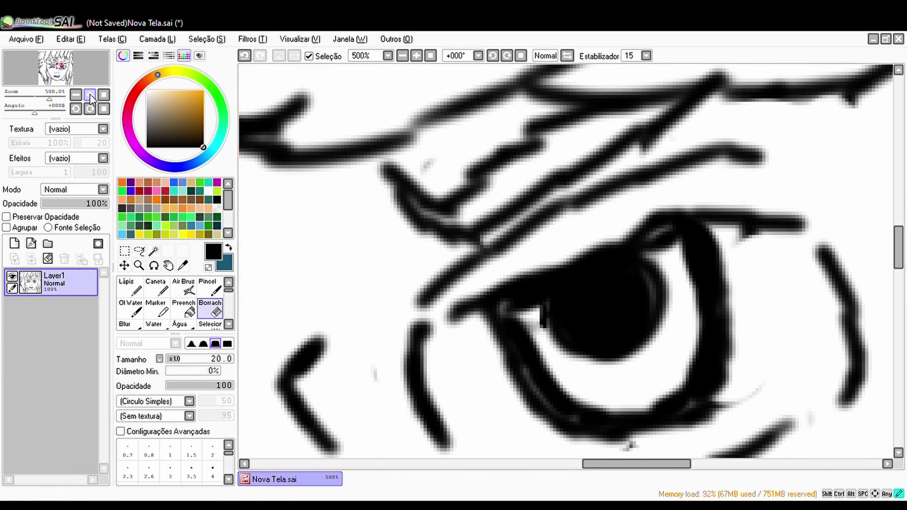
mouse_move(575, 386)
mouse_down()
mouse_move(653, 400)
mouse_move(690, 284)
mouse_up()
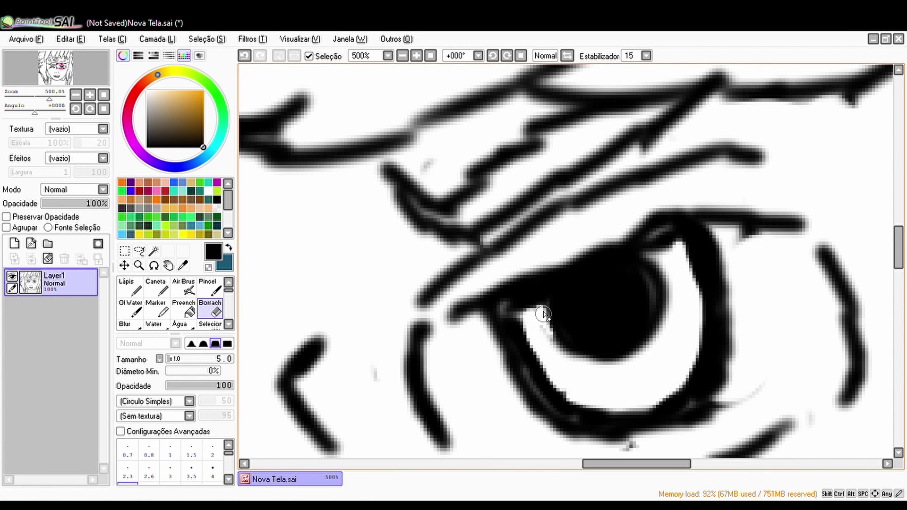
drag(588, 295, 578, 301)
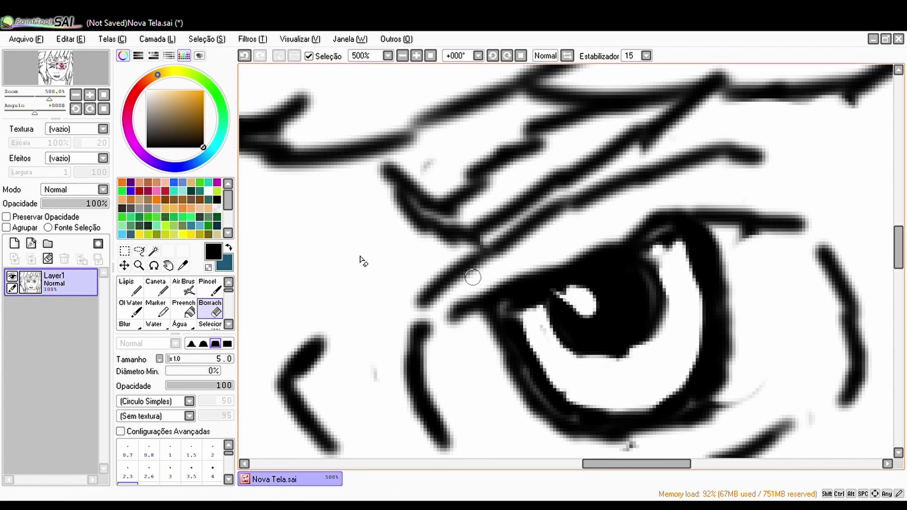
Redraw the nose bridge line with the airbrush at size 7, extending it upward toward the eyes
drag(49, 99, 27, 99)
scroll(371, 347, up, 3)
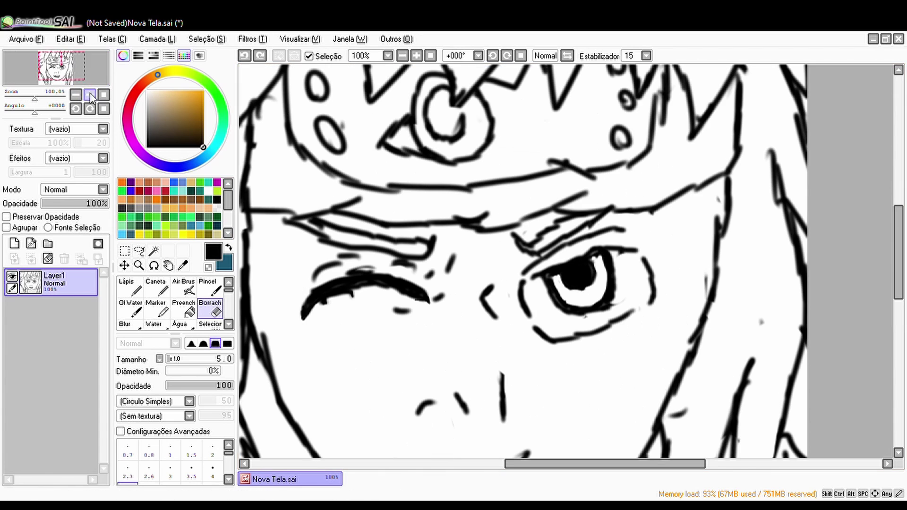
key(a)
drag(504, 425, 498, 354)
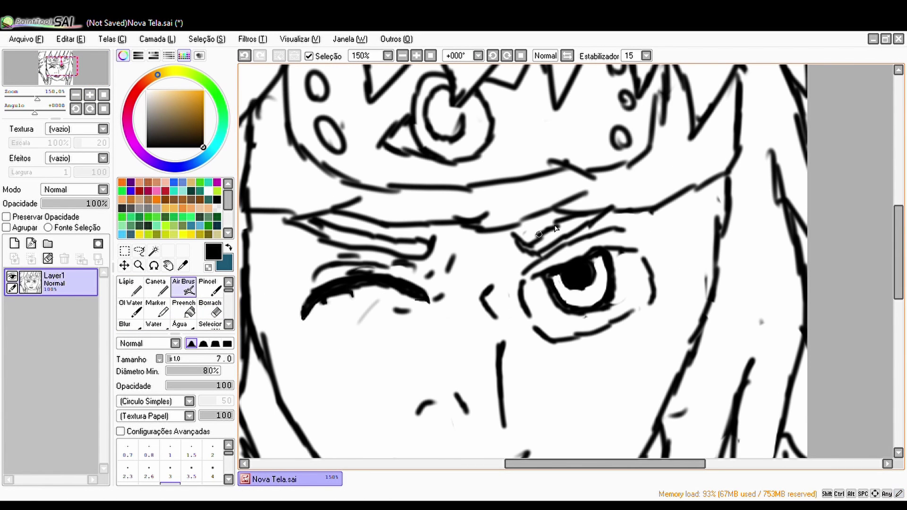
Extend the hair strokes along the forehead up to the canvas's upper edge
scroll(556, 228, left, 5)
scroll(555, 304, up, 4)
right_click(556, 305)
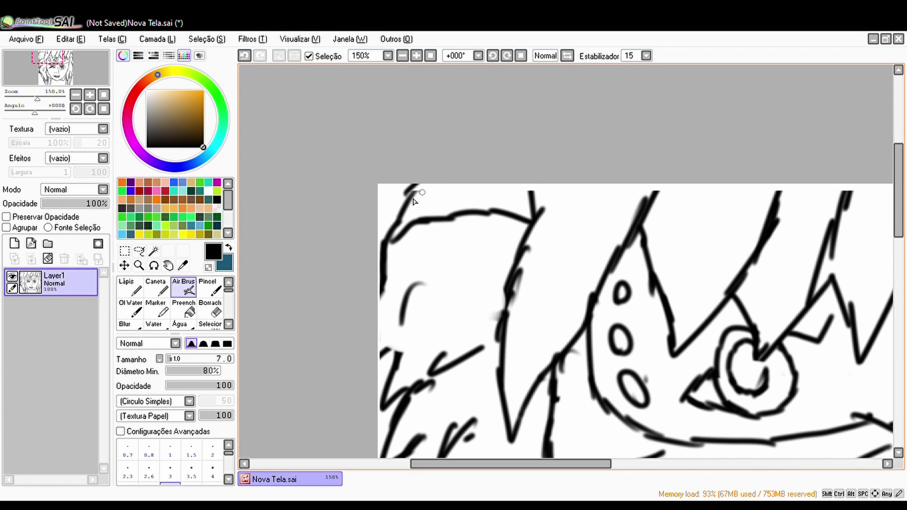
scroll(609, 207, right, 5)
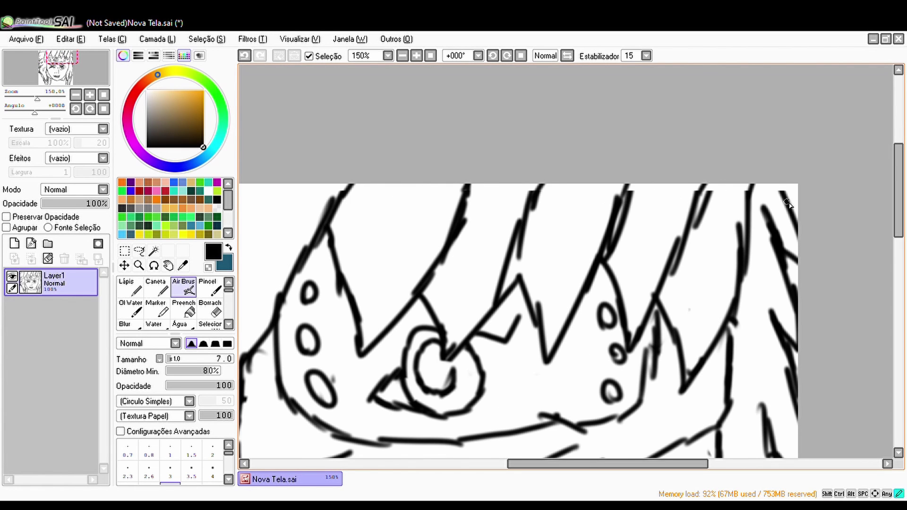
click(103, 109)
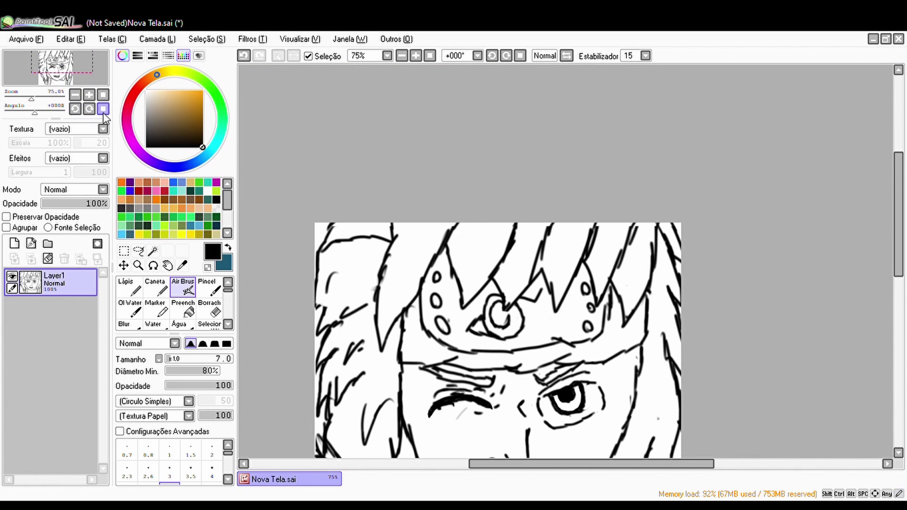
Enlarge the navigator preview and draw the neck's right contour down to the canvas's lower edge
drag(103, 116, 103, 144)
scroll(299, 279, down, 4)
drag(553, 468, 522, 468)
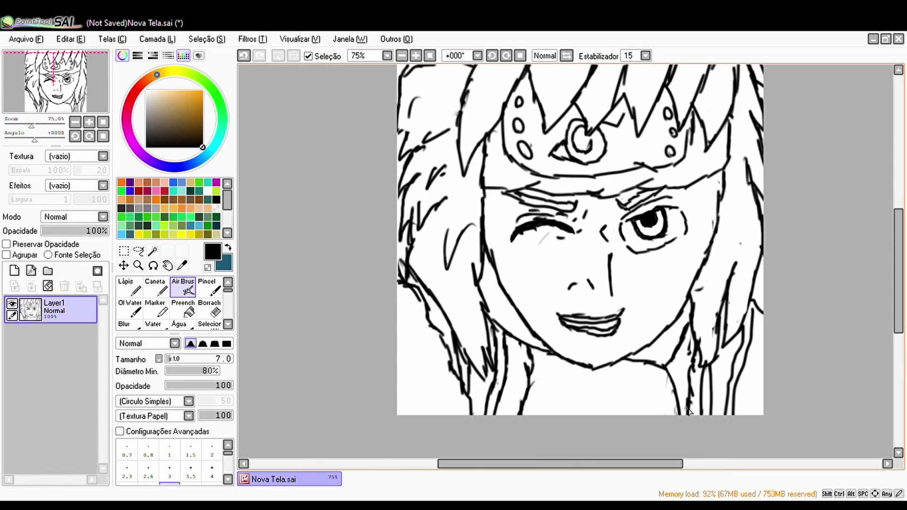
drag(897, 275, 898, 264)
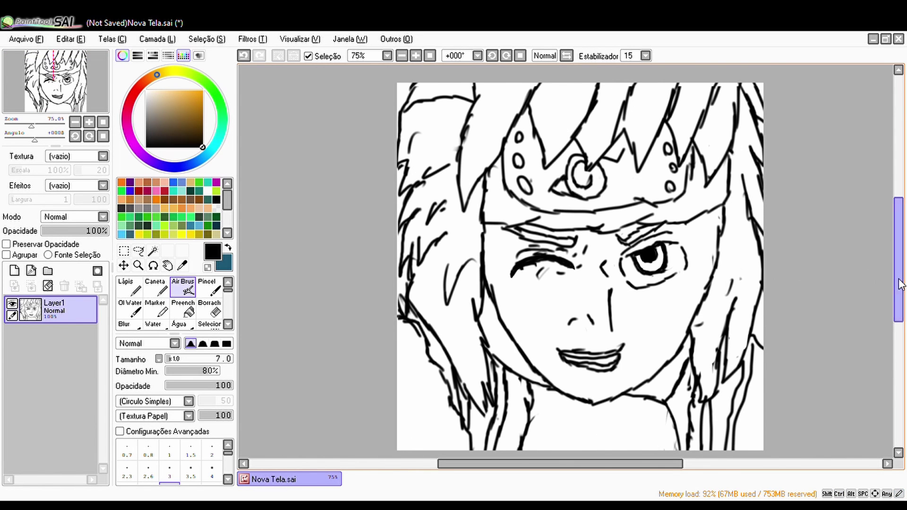
Erase the faint stray stroke below the closed eye
key(ctrl+plus)
key(ctrl+plus)
key(ctrl+plus)
key(e)
drag(494, 331, 513, 321)
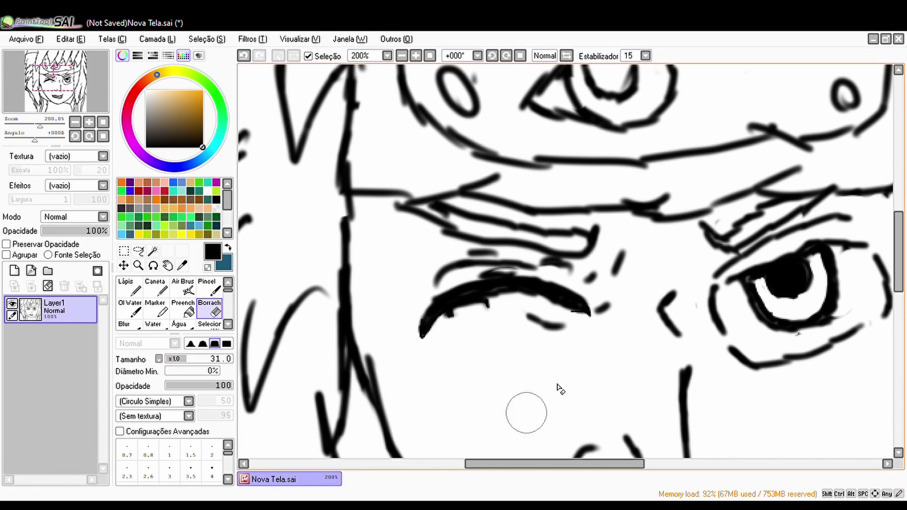
Add a new layer below the line art, and draw short accent strokes in the right hair and on the neck
click(14, 271)
key(e)
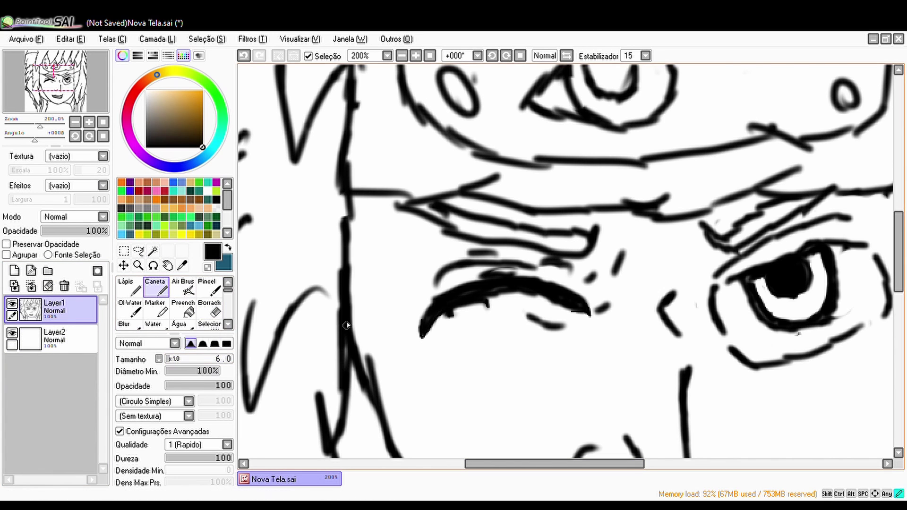
key(ctrl+minus)
key(ctrl+minus)
key(ctrl+minus)
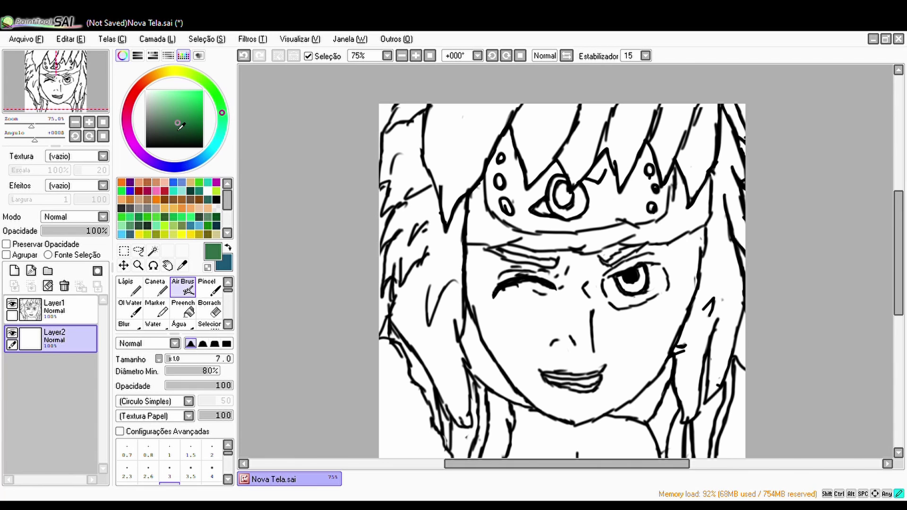
Add several more layers below the line art and paint the clothing right of the neck muted green with a size 28 airbrush
scroll(893, 319, down, 3)
click(198, 359)
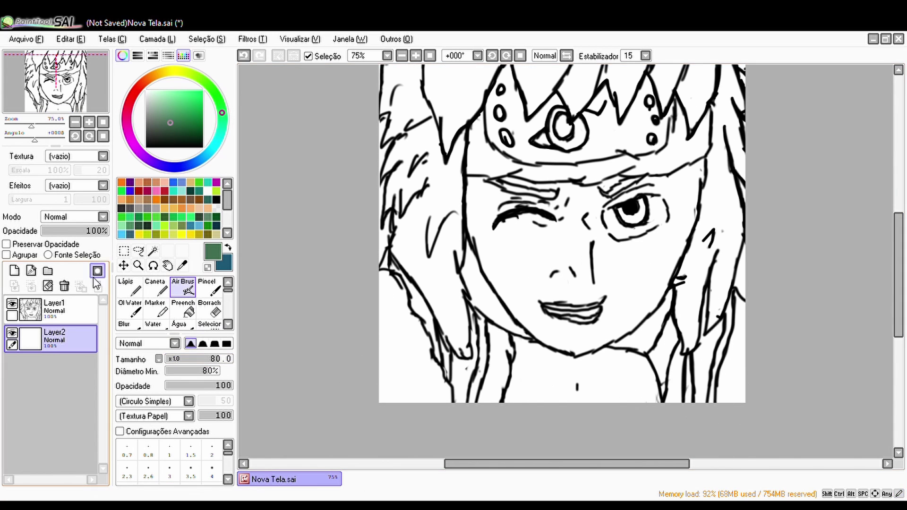
click(14, 271)
click(184, 359)
drag(726, 371, 729, 382)
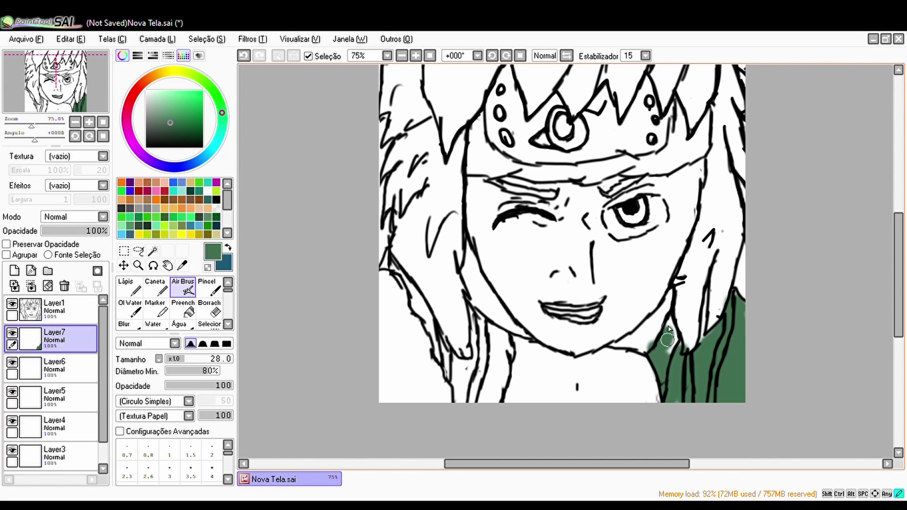
Fill the clothing left of the neck with the same green, including the narrow collar strip running up along the hair
drag(506, 367, 482, 401)
scroll(810, 304, up, 3)
scroll(354, 330, down, 5)
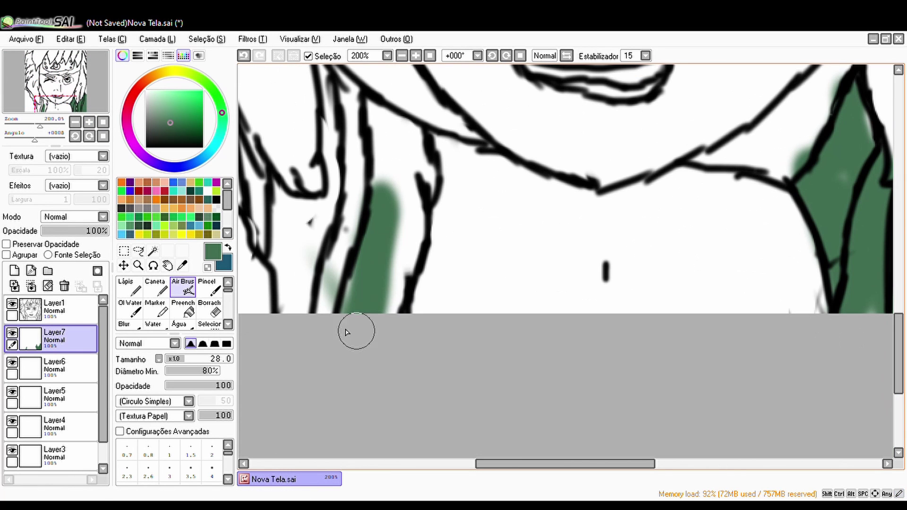
mouse_move(355, 330)
mouse_down()
mouse_move(413, 287)
mouse_move(395, 168)
mouse_move(347, 101)
mouse_move(360, 235)
mouse_move(283, 302)
mouse_up()
scroll(474, 257, left, 3)
mouse_move(474, 257)
mouse_down()
mouse_move(455, 206)
mouse_move(494, 208)
mouse_up()
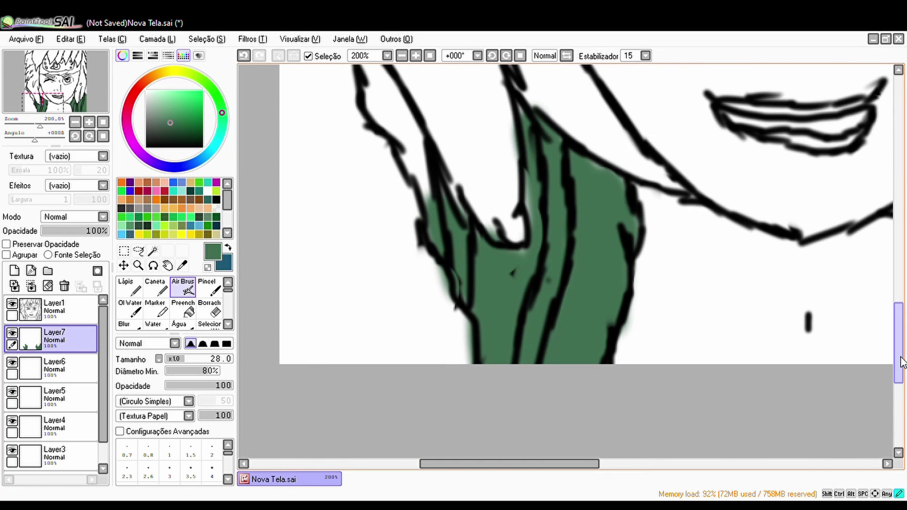
scroll(413, 378, up, 5)
mouse_move(412, 379)
mouse_down()
mouse_move(356, 249)
mouse_move(307, 195)
mouse_move(315, 199)
mouse_move(299, 171)
mouse_up()
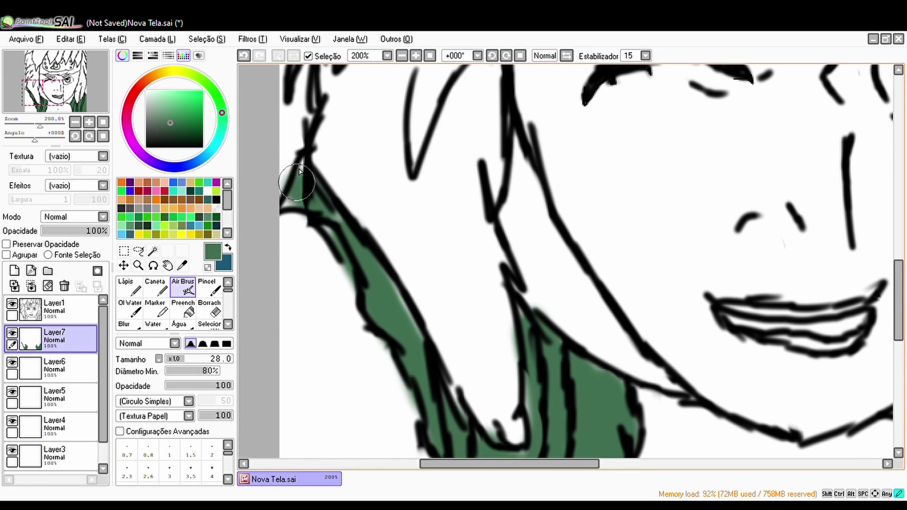
Fill the narrow gap between the right hair strands green at brush size 12 and erase the colour spilling past the outlines
drag(497, 463, 646, 473)
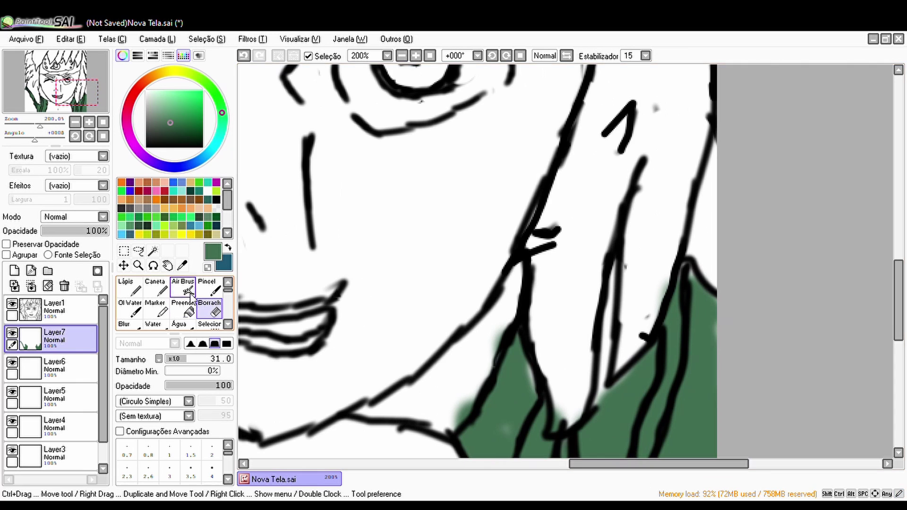
click(212, 449)
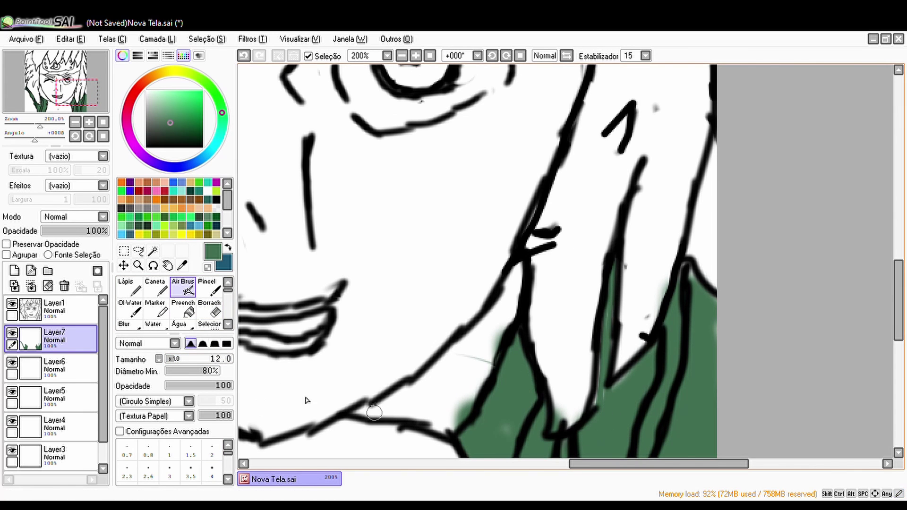
key(e)
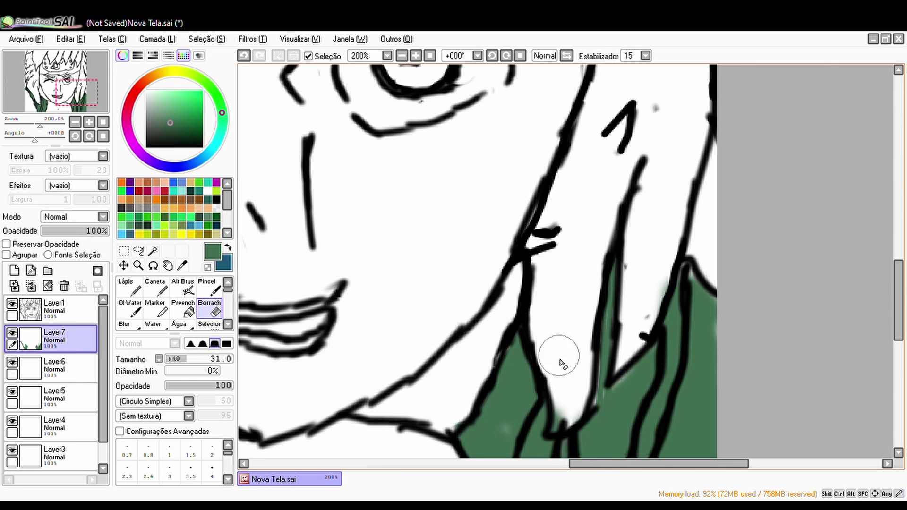
drag(659, 463, 627, 464)
Shade the folds and outer edge of the right clothing with a dark green airbrush at size 12
click(216, 218)
click(183, 289)
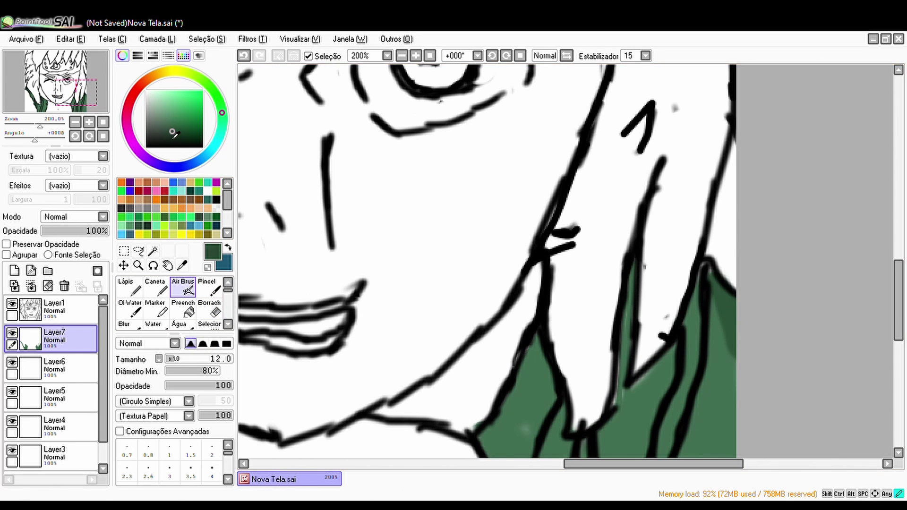
drag(714, 285, 741, 415)
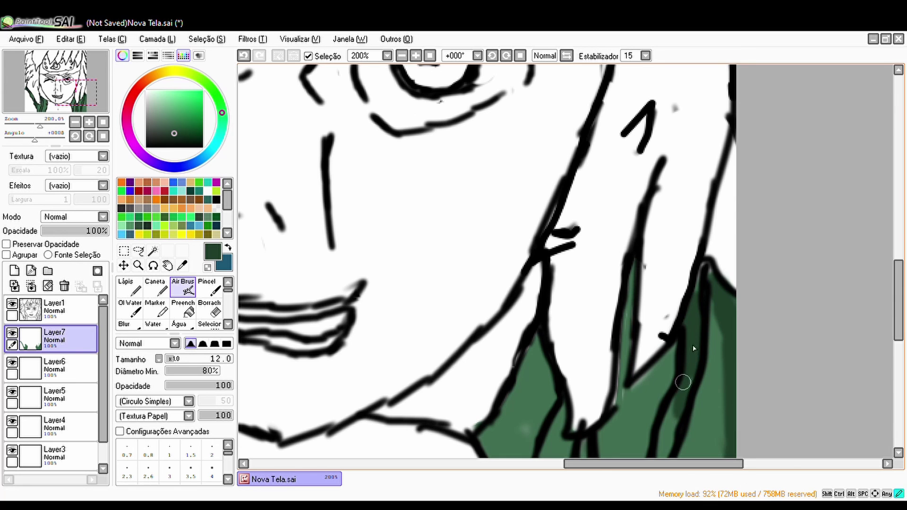
drag(900, 304, 901, 352)
drag(659, 229, 648, 339)
drag(580, 339, 577, 222)
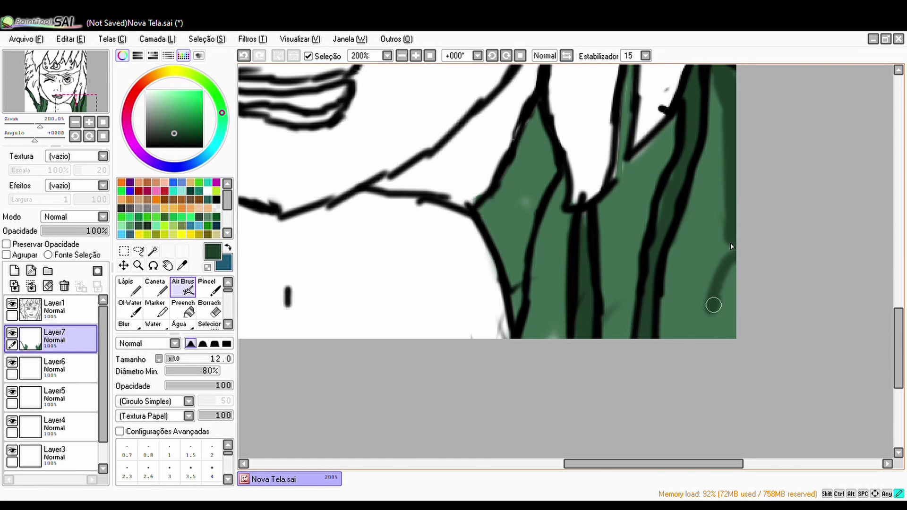
drag(731, 246, 733, 307)
Shade the collar flap right of the neck dark green and soften the right clothing's shadows with the Blur tool
scroll(668, 381, up, 5)
drag(515, 449, 528, 354)
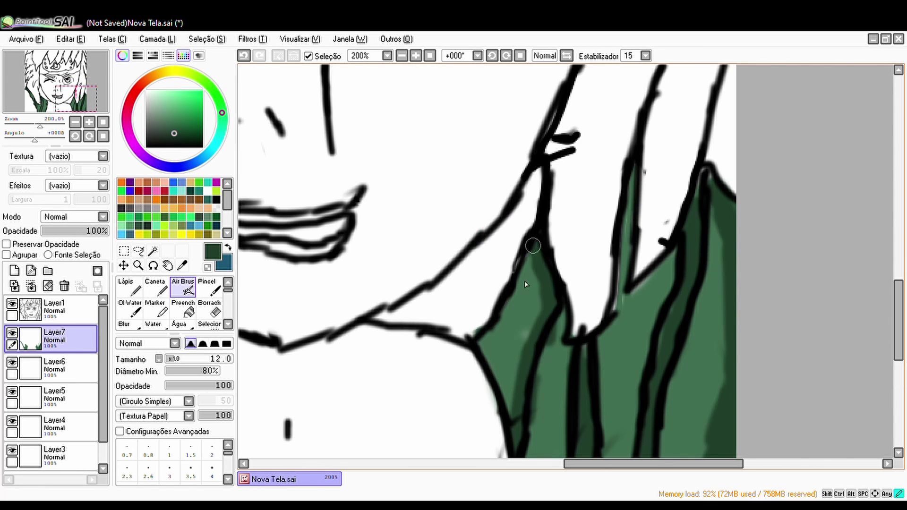
drag(533, 245, 484, 411)
click(124, 324)
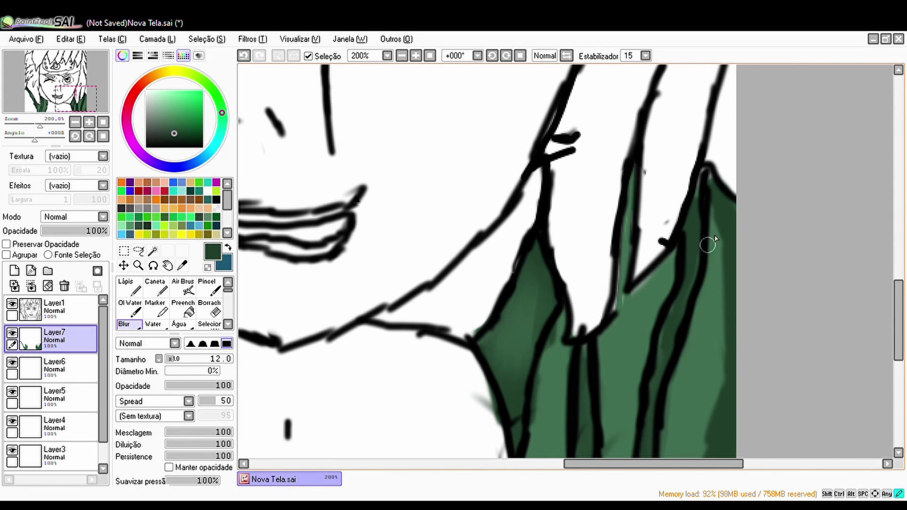
drag(708, 245, 718, 446)
Shade the folds and neck-side edge of the left clothing with the dark green airbrush at size 12
drag(671, 463, 528, 464)
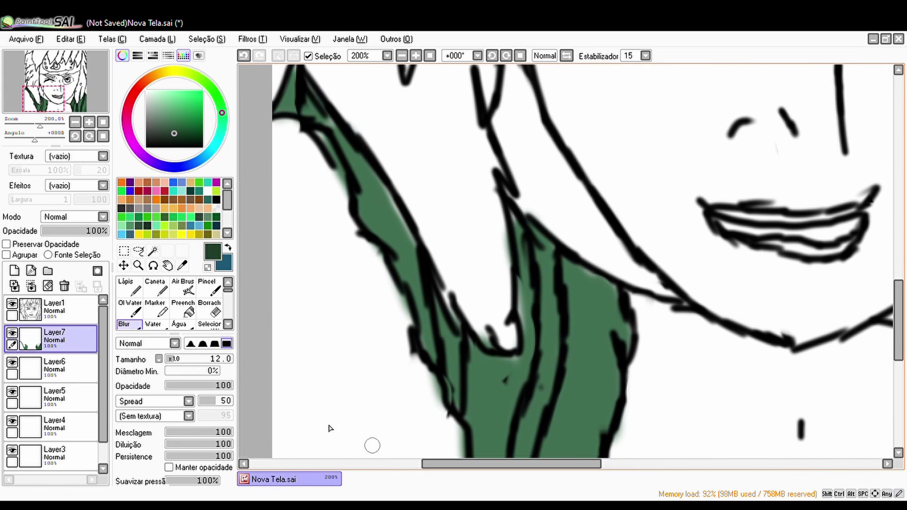
click(183, 286)
drag(544, 241, 562, 352)
mouse_move(560, 428)
mouse_down()
mouse_move(572, 302)
mouse_move(614, 369)
mouse_move(610, 421)
mouse_up()
scroll(596, 300, down, 3)
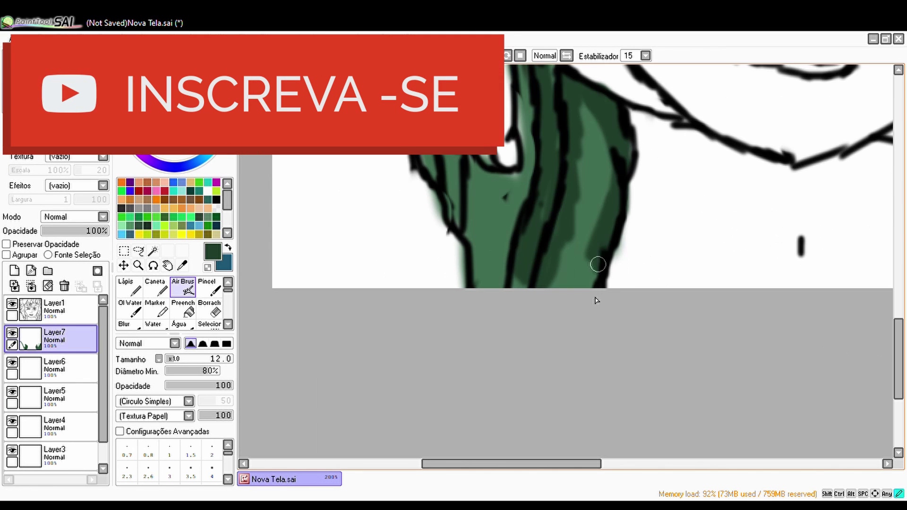
scroll(609, 443, up, 8)
drag(448, 150, 895, 232)
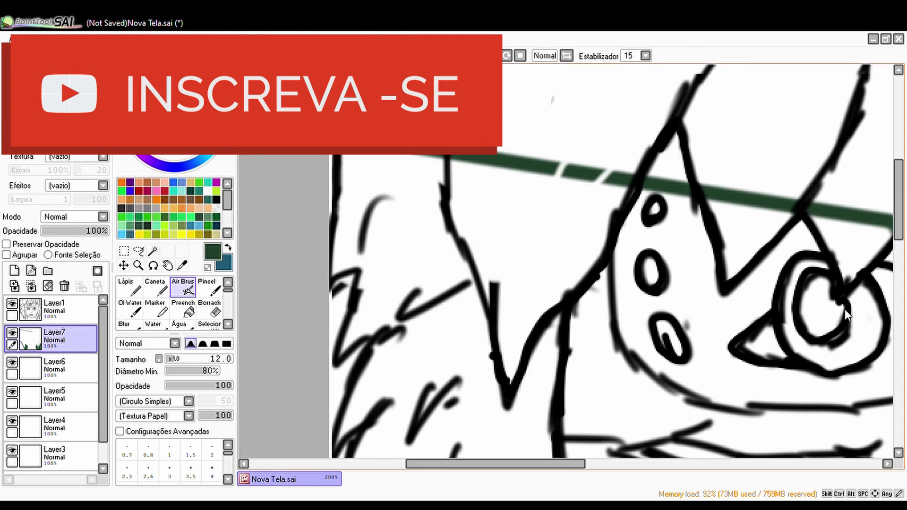
key(ctrl+z)
scroll(568, 260, down, 8)
shift+click(541, 217)
key(ctrl+z)
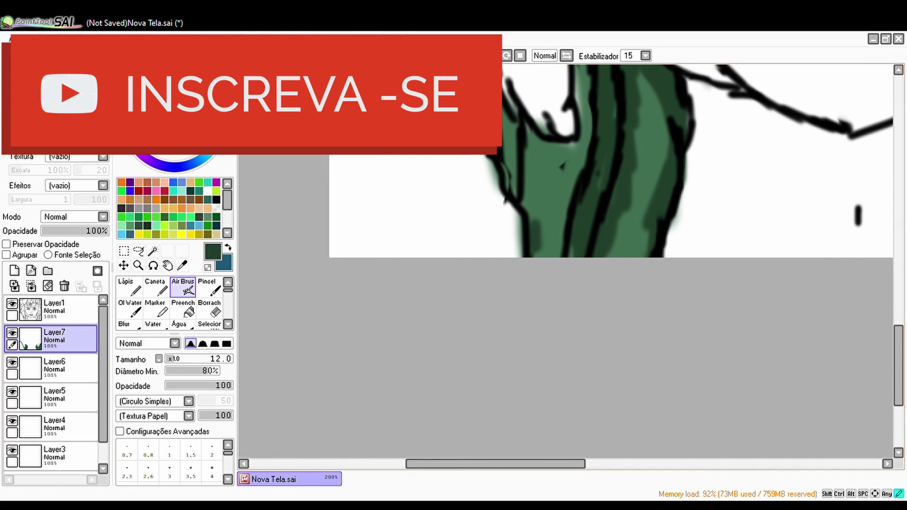
Shade the upper part of the left clothing strip dark green and soften the left clothing's shadows with the Blur tool
scroll(504, 165, left, 2)
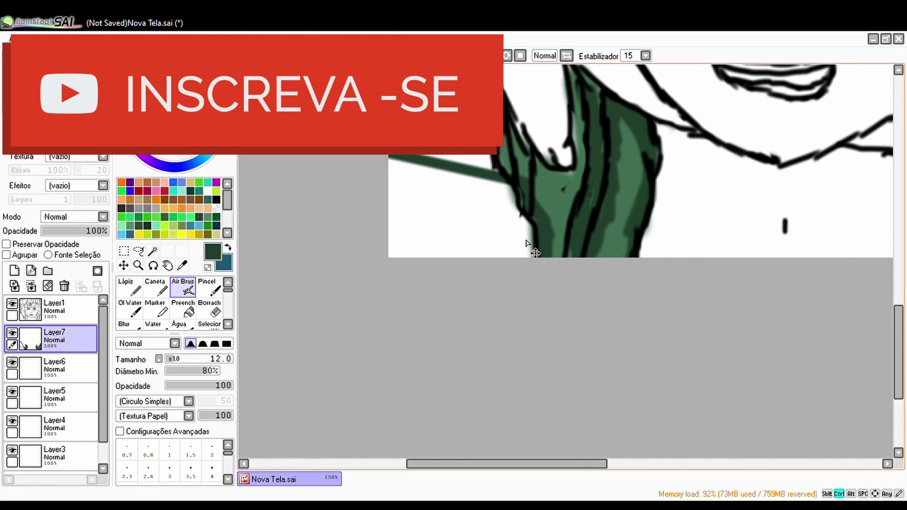
scroll(900, 345, down, 1)
scroll(899, 345, up, 3)
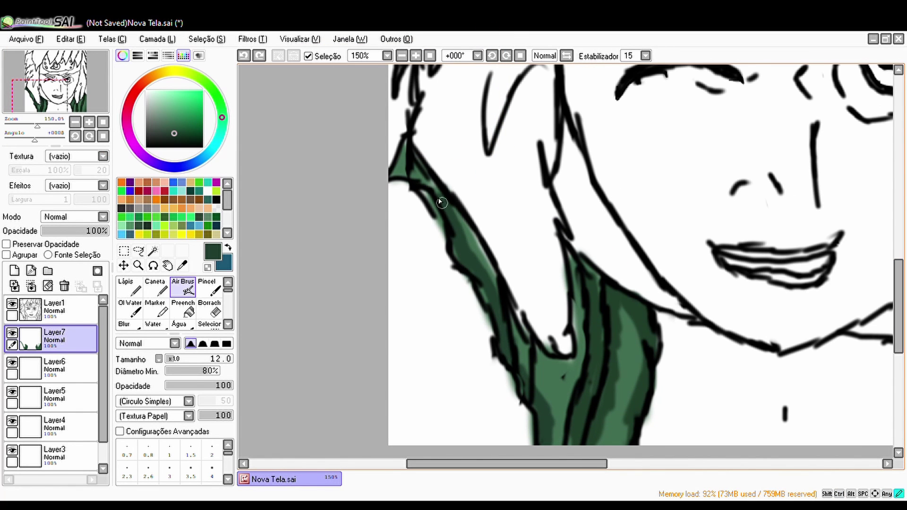
drag(442, 202, 474, 272)
key(b)
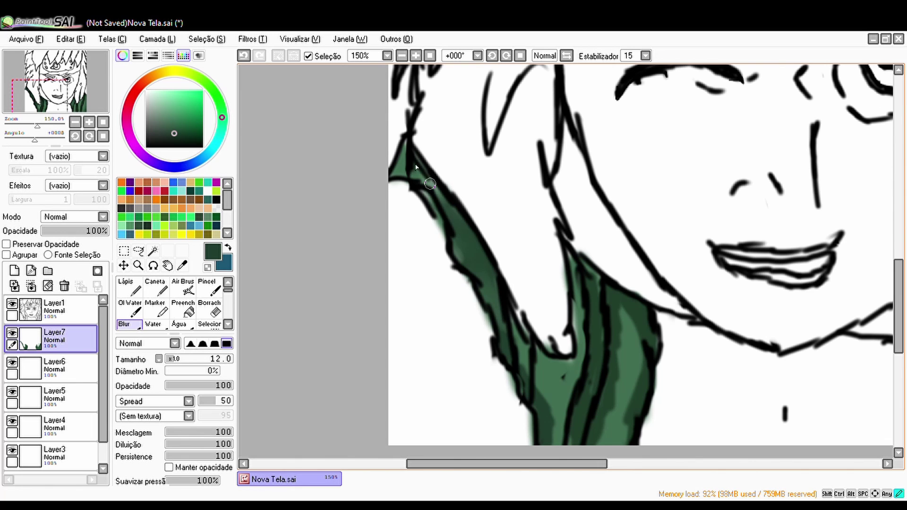
mouse_move(602, 348)
mouse_down()
mouse_move(623, 326)
mouse_move(597, 444)
mouse_move(470, 253)
mouse_up()
Airbrush a greyish medium blue over the left part of the neck area between the green clothing
drag(548, 464, 607, 464)
click(191, 164)
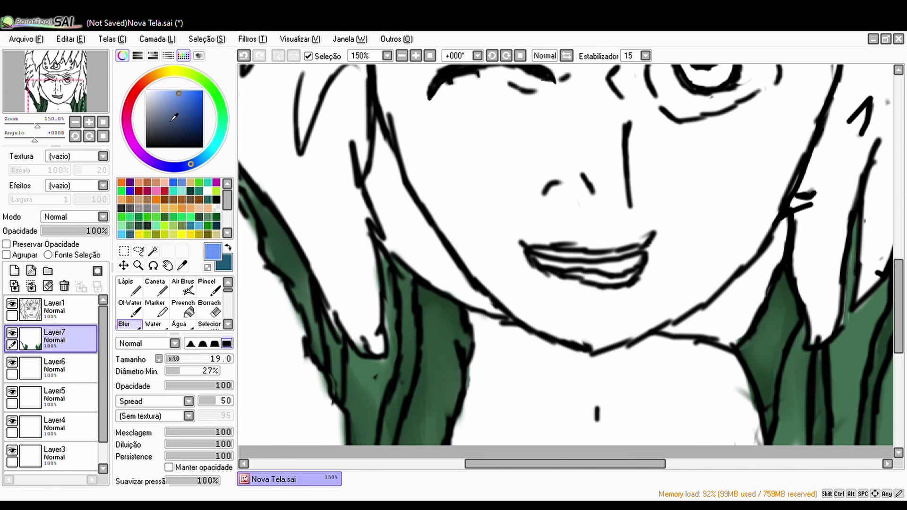
click(178, 166)
click(181, 107)
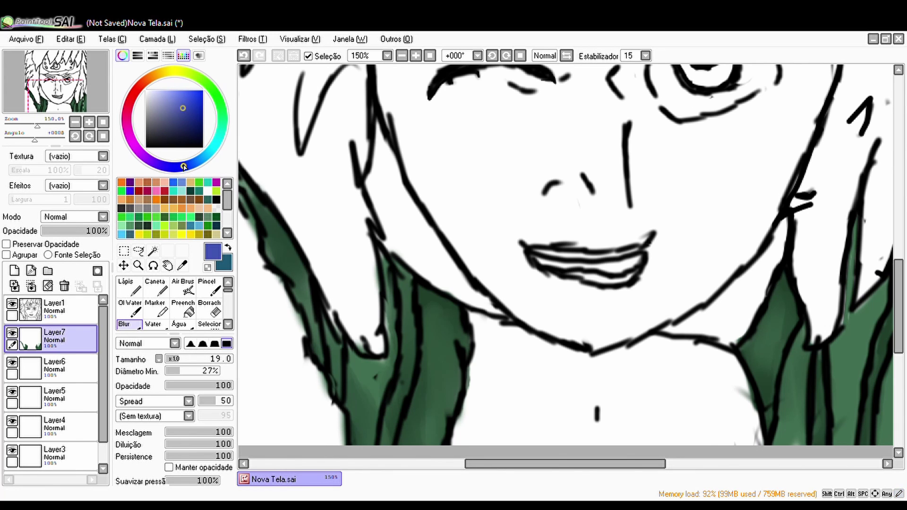
click(183, 288)
click(520, 402)
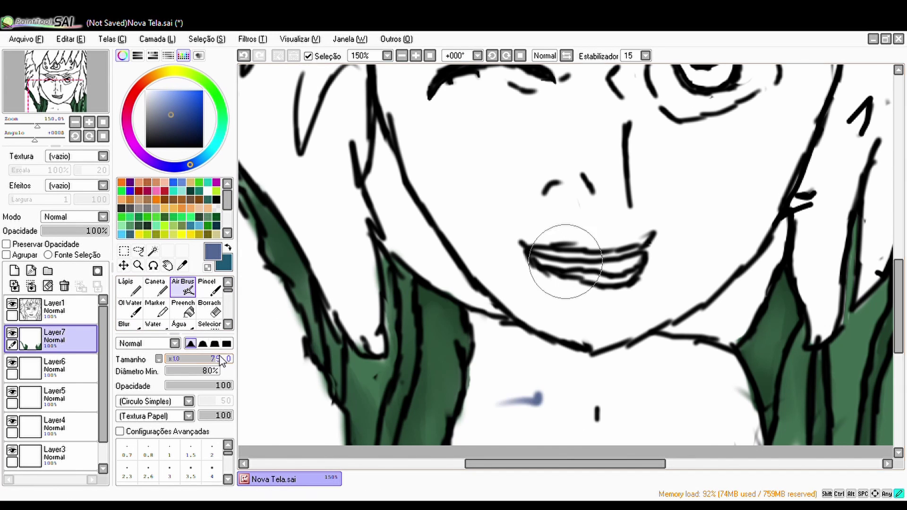
drag(525, 407, 468, 416)
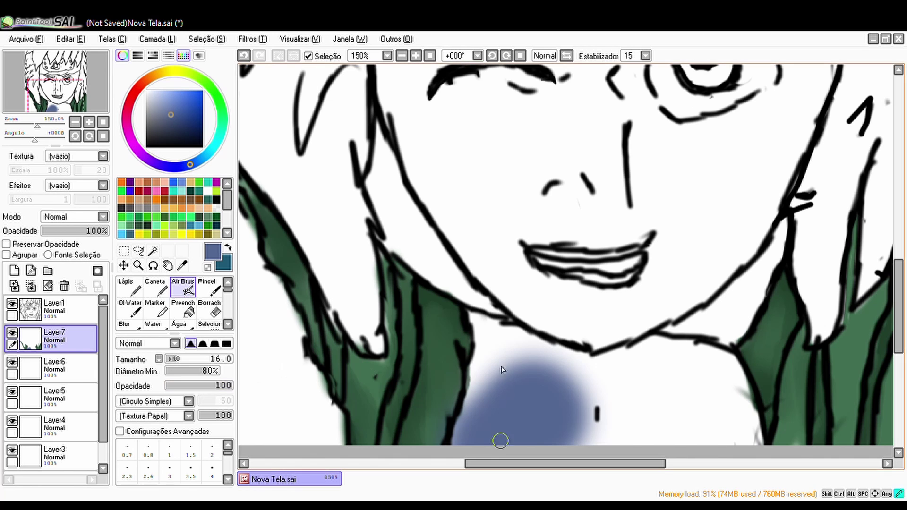
Fill the neck area dark blue with the airbrush at size 42 and erase the colour spilling over the jawline
click(182, 128)
click(193, 359)
mouse_move(519, 378)
mouse_down()
mouse_move(487, 431)
mouse_move(482, 334)
mouse_move(771, 395)
mouse_up()
key(ctrl+z)
drag(557, 435, 494, 378)
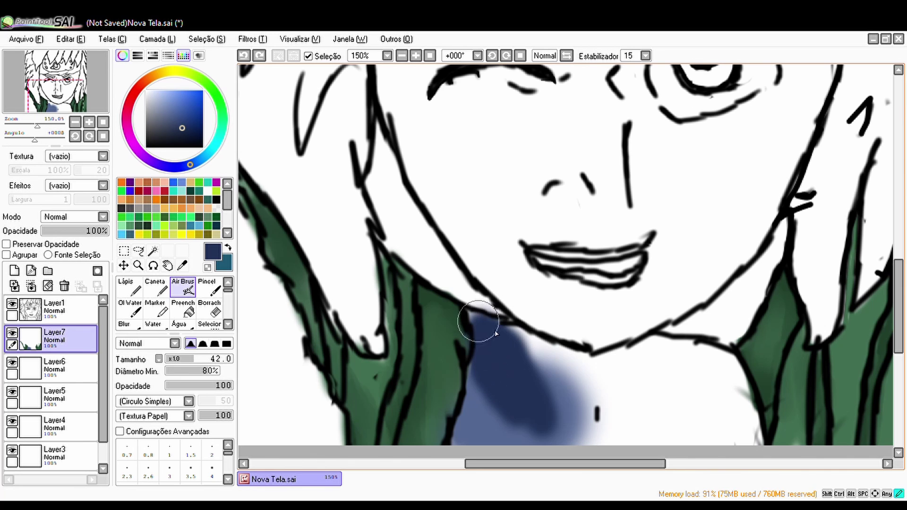
mouse_move(478, 322)
mouse_down()
mouse_move(636, 365)
mouse_move(685, 348)
mouse_move(733, 401)
mouse_move(673, 453)
mouse_up()
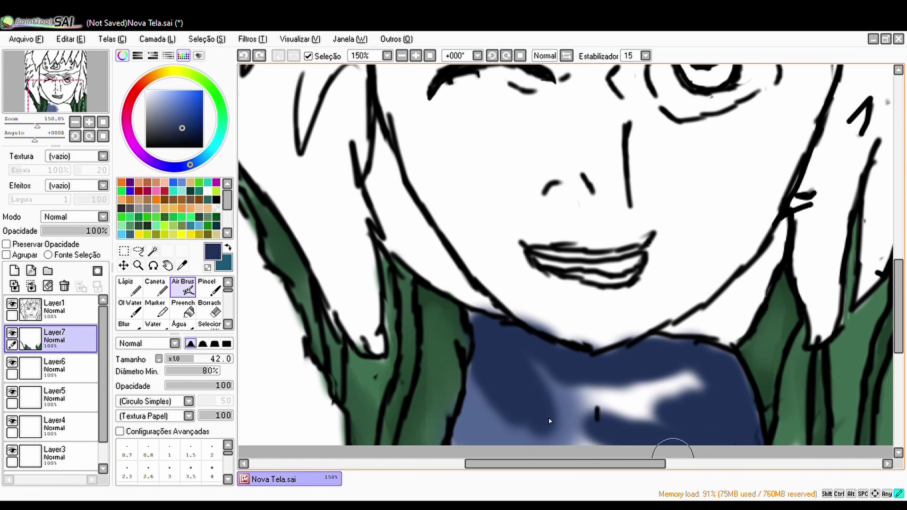
mouse_move(550, 421)
mouse_down()
mouse_move(522, 384)
mouse_move(690, 379)
mouse_up()
click(170, 449)
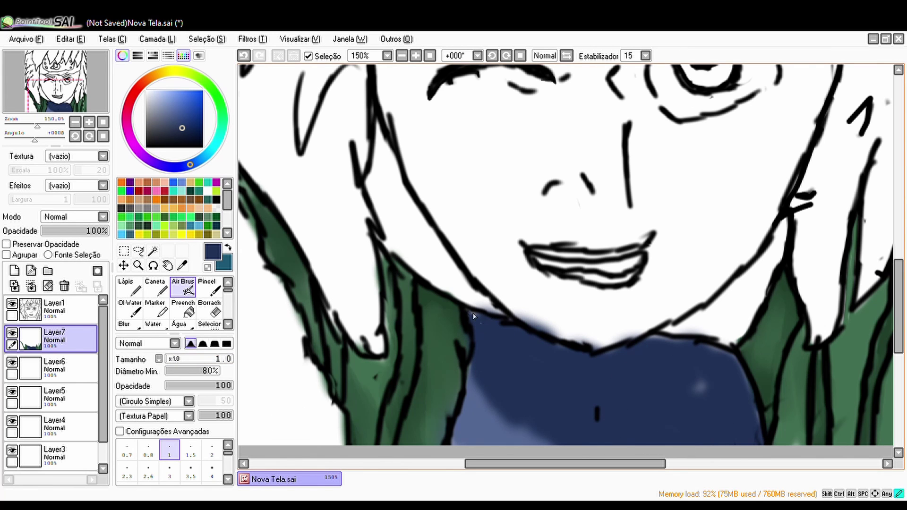
drag(425, 435, 567, 425)
click(210, 309)
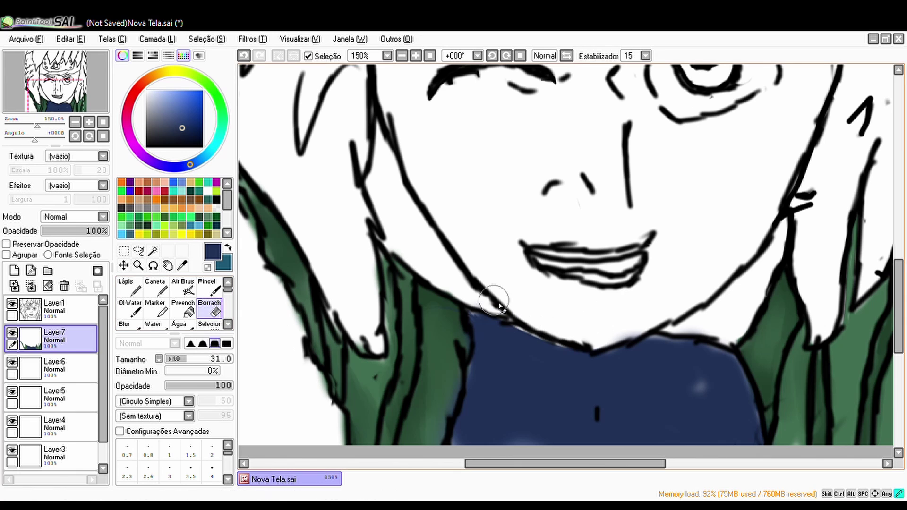
Airbrush three light blue highlight patches across the dark blue neck area at size 55
click(211, 150)
drag(169, 109, 173, 74)
drag(209, 150, 188, 165)
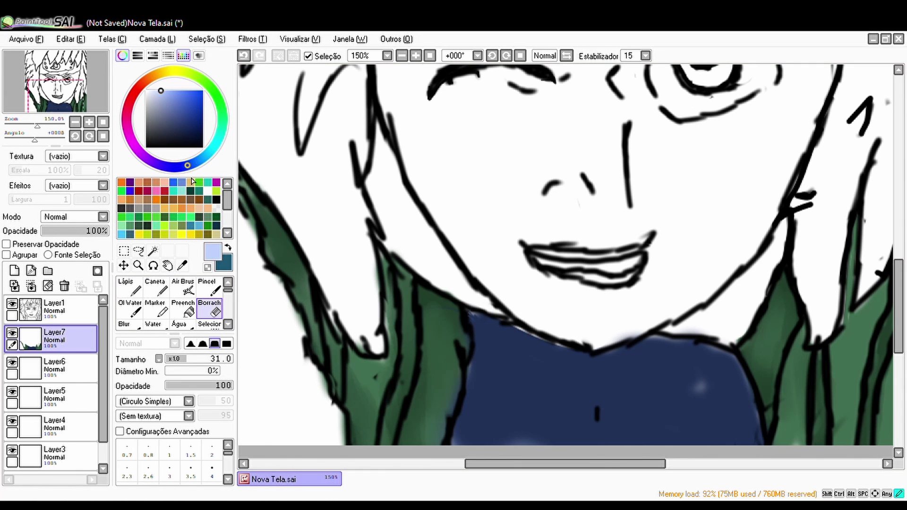
click(183, 290)
drag(515, 397, 551, 403)
drag(610, 399, 617, 405)
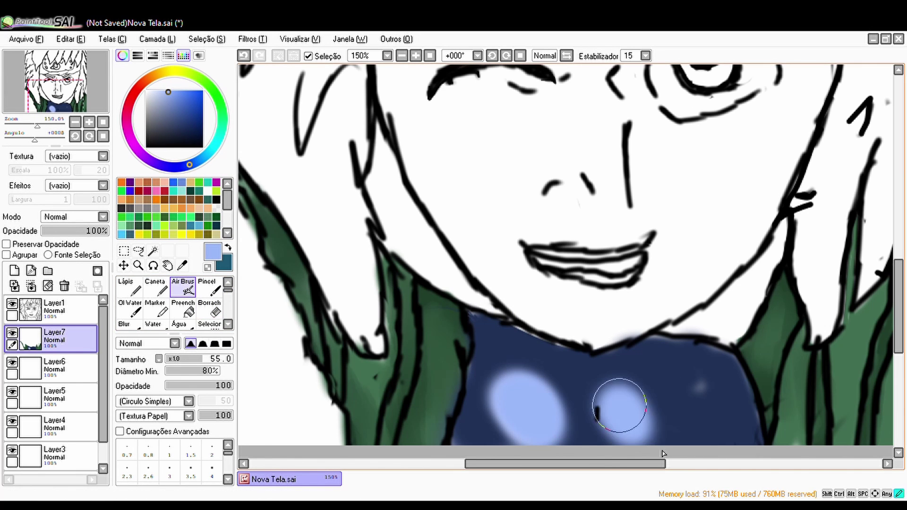
drag(694, 397, 714, 406)
Blend the light blue patches into the neck area with the Blur tool and erase the smears above the jawline
click(125, 325)
mouse_move(486, 378)
mouse_down()
mouse_move(526, 399)
mouse_move(512, 370)
mouse_move(593, 385)
mouse_move(753, 456)
mouse_up()
click(208, 359)
mouse_move(472, 374)
mouse_down()
mouse_move(573, 411)
mouse_move(725, 393)
mouse_move(572, 385)
mouse_move(502, 348)
mouse_up()
key(e)
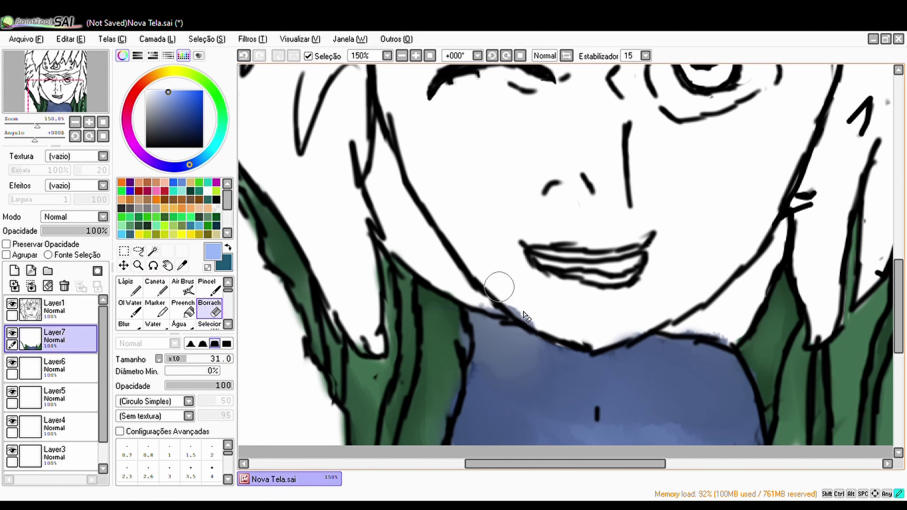
Airbrush medium blue accents and dark blue shadows along the edges and centre of the neck area at size 27
click(183, 286)
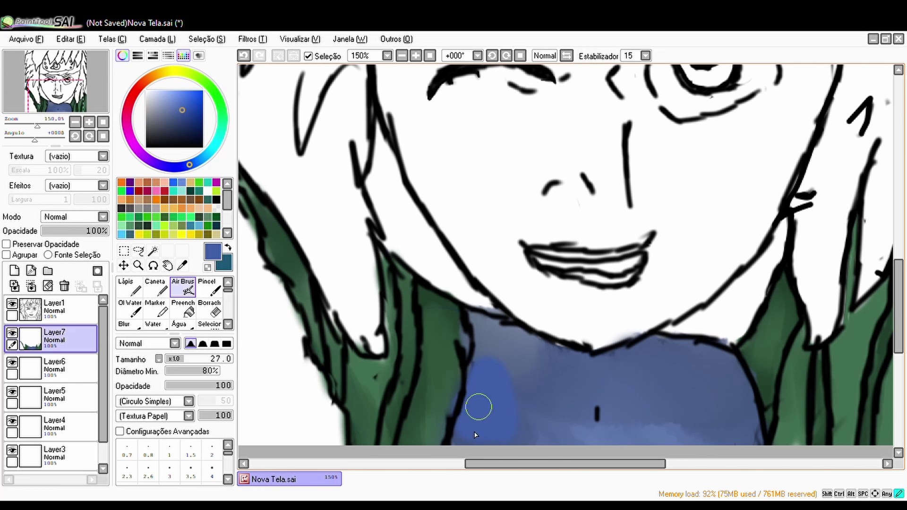
mouse_move(690, 378)
mouse_down()
mouse_move(723, 441)
mouse_move(511, 405)
mouse_move(486, 370)
mouse_move(641, 358)
mouse_move(742, 390)
mouse_up()
drag(903, 344, 904, 353)
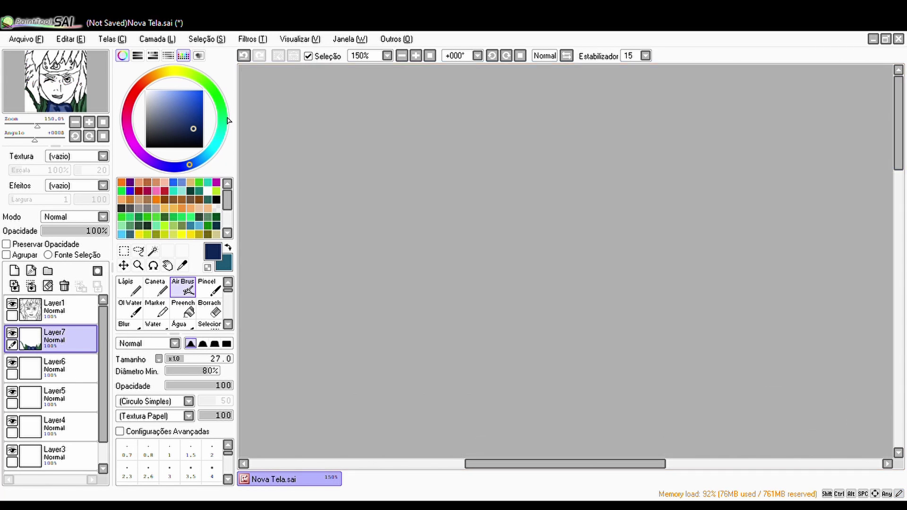
click(222, 118)
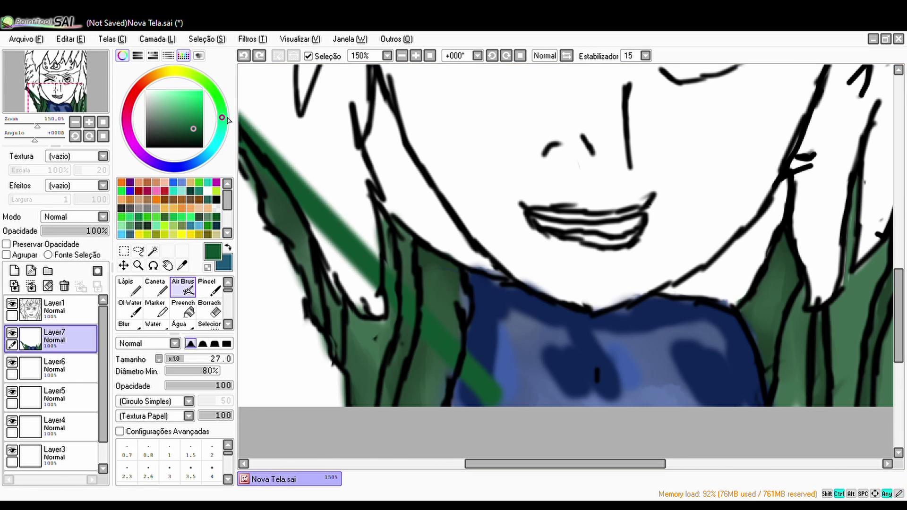
key(alt)
click(725, 369)
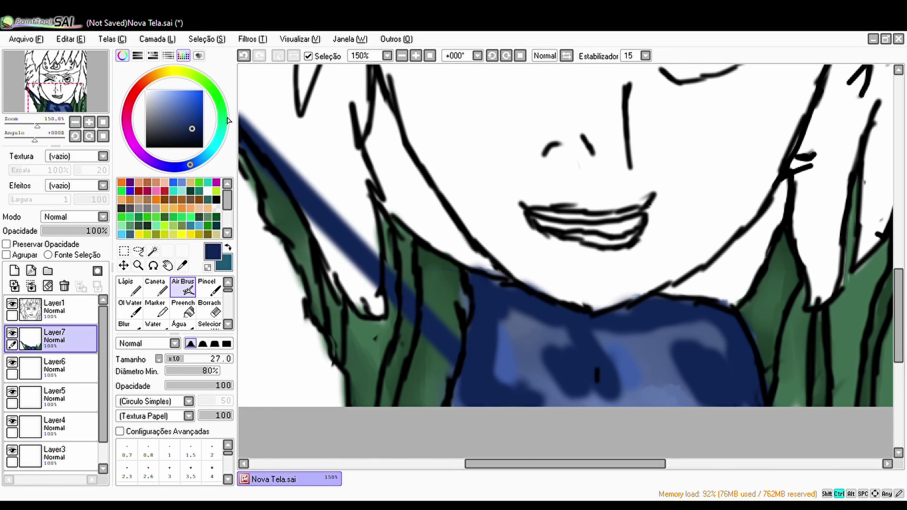
click(228, 120)
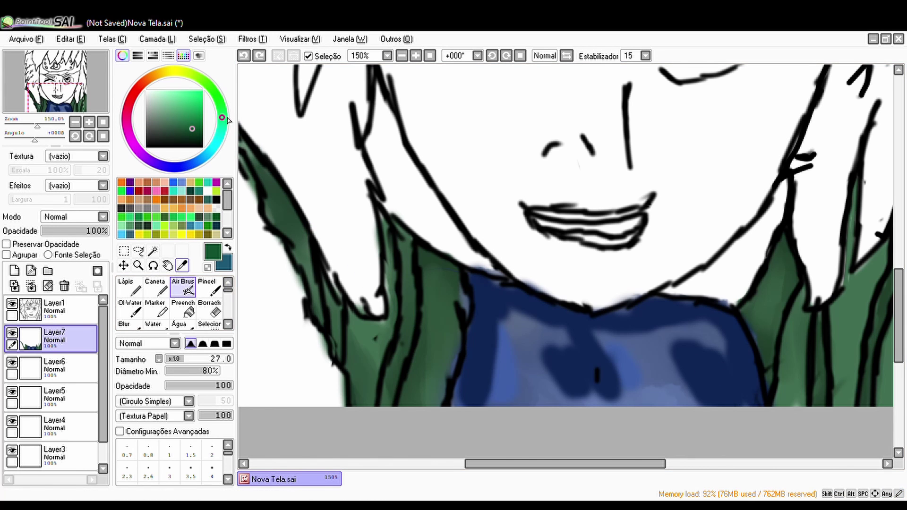
alt+click(463, 359)
click(223, 118)
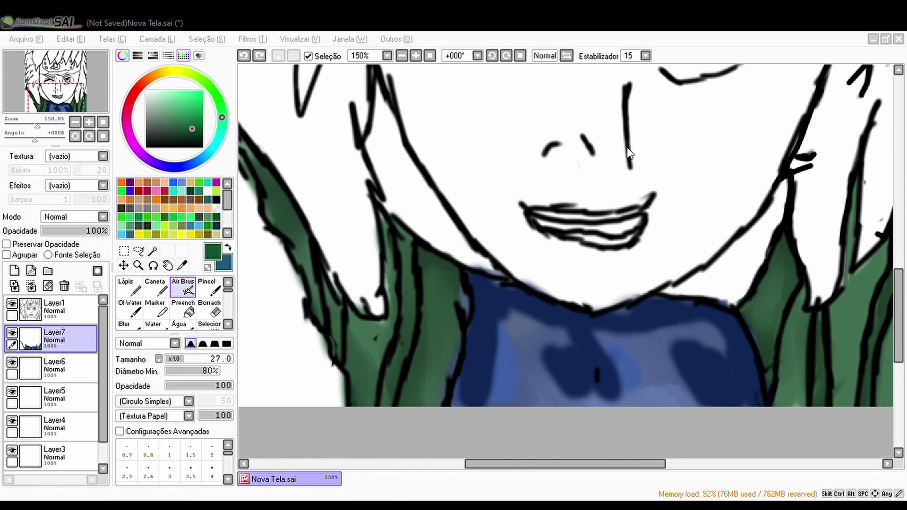
click(190, 164)
Soften the blue shadows and accents of the neck area with the Blur tool at size 24
click(124, 324)
mouse_move(524, 326)
mouse_down()
mouse_move(494, 364)
mouse_move(524, 321)
mouse_up()
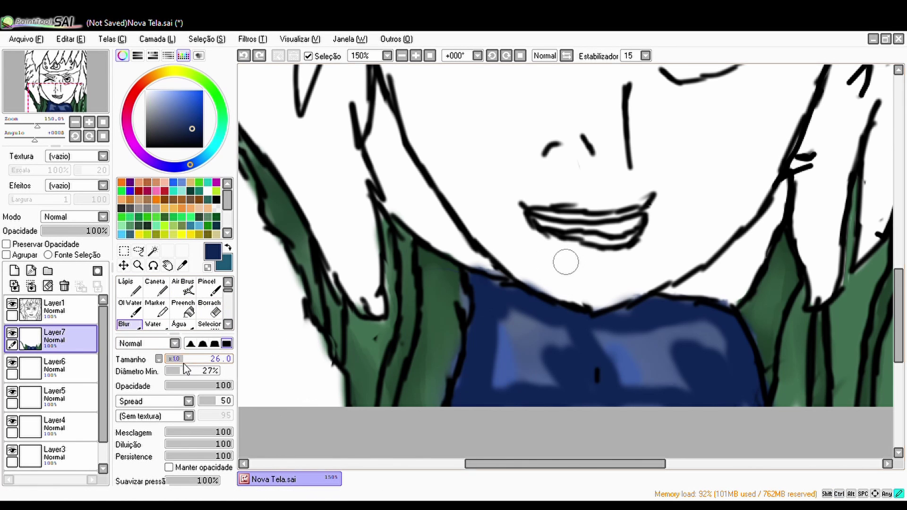
mouse_move(486, 392)
mouse_down()
mouse_move(556, 326)
mouse_move(482, 385)
mouse_move(573, 370)
mouse_move(565, 340)
mouse_move(692, 337)
mouse_up()
Airbrush light grey shading over the white shoulder area outside the left clothing
scroll(614, 387, down, 3)
scroll(567, 425, up, 2)
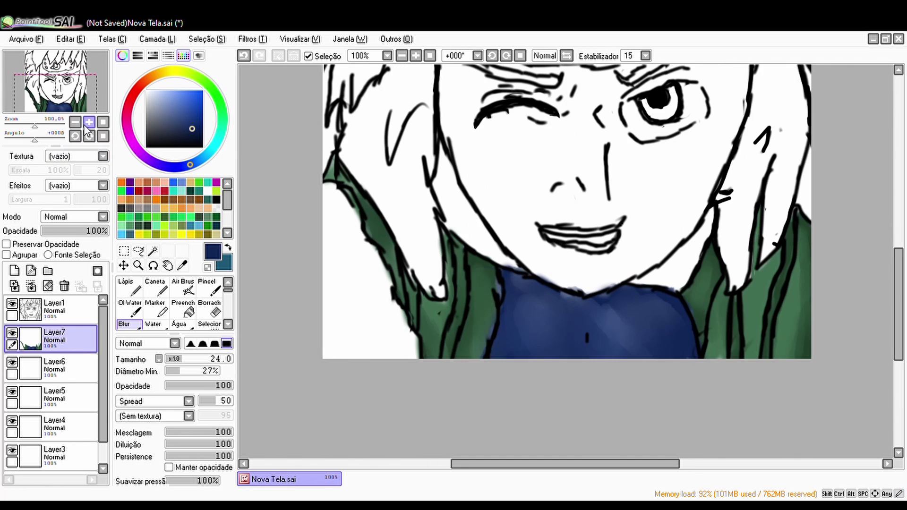
drag(542, 468, 511, 468)
click(146, 105)
click(183, 286)
mouse_move(477, 199)
mouse_down()
mouse_move(482, 350)
mouse_move(547, 322)
mouse_move(480, 237)
mouse_move(472, 261)
mouse_move(479, 333)
mouse_up()
Try drawing wavy black trim lines beside the left clothing on Layer7 and colouring between them green
click(170, 360)
click(172, 360)
click(202, 147)
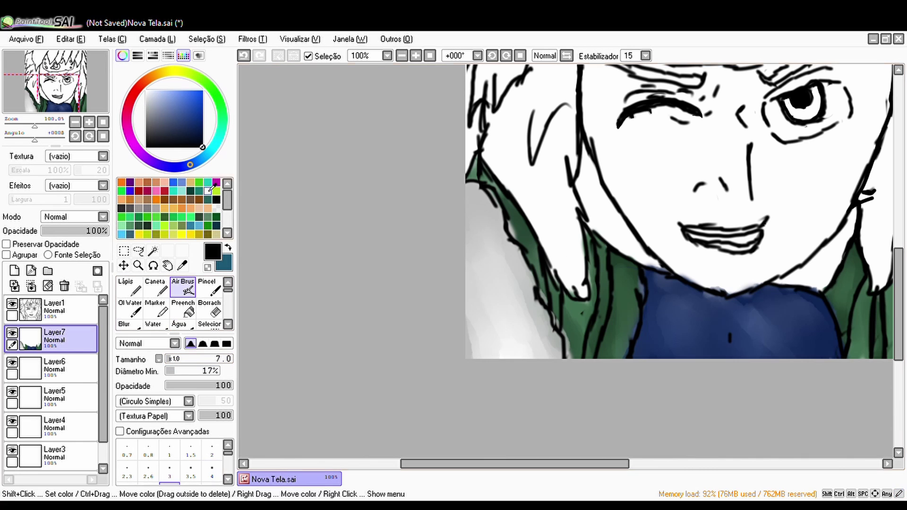
drag(468, 194, 493, 229)
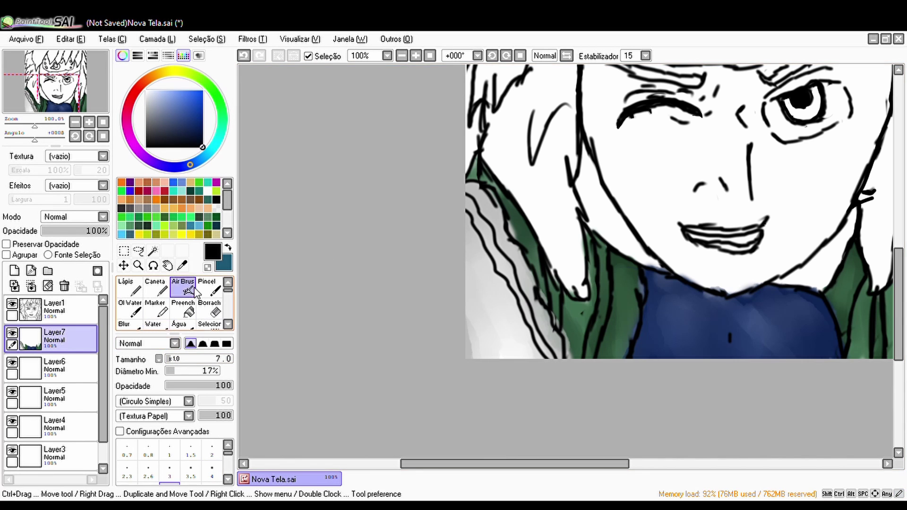
click(222, 113)
click(170, 123)
click(184, 359)
mouse_move(563, 307)
mouse_down()
mouse_move(548, 354)
mouse_move(559, 363)
mouse_up()
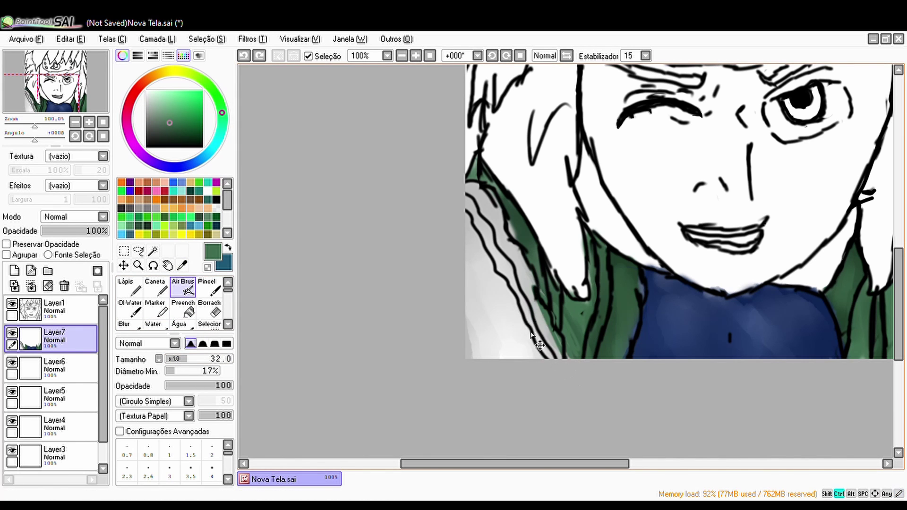
key(ctrl+z)
Draw a braided black trim beside the left clothing on Layer1 at size 5 and fill it dark green on Layer7 at size 28
click(52, 308)
click(193, 147)
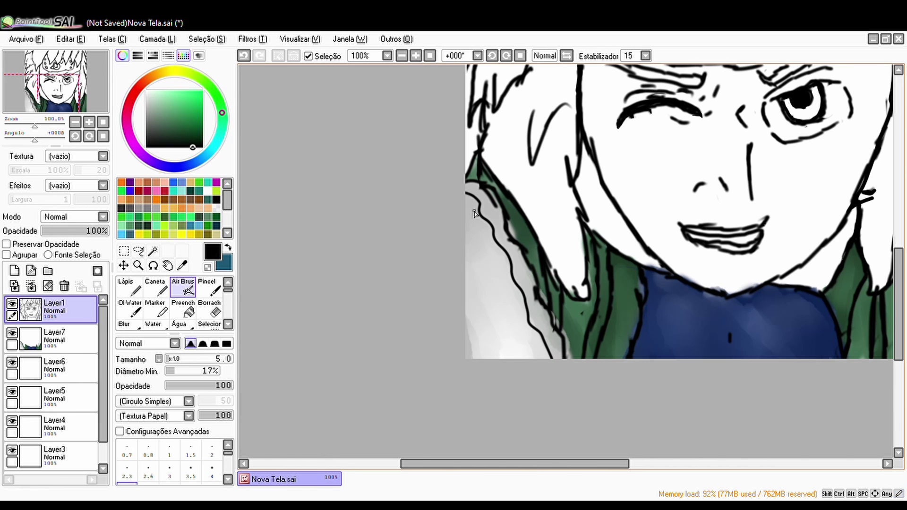
alt+click(531, 274)
click(52, 338)
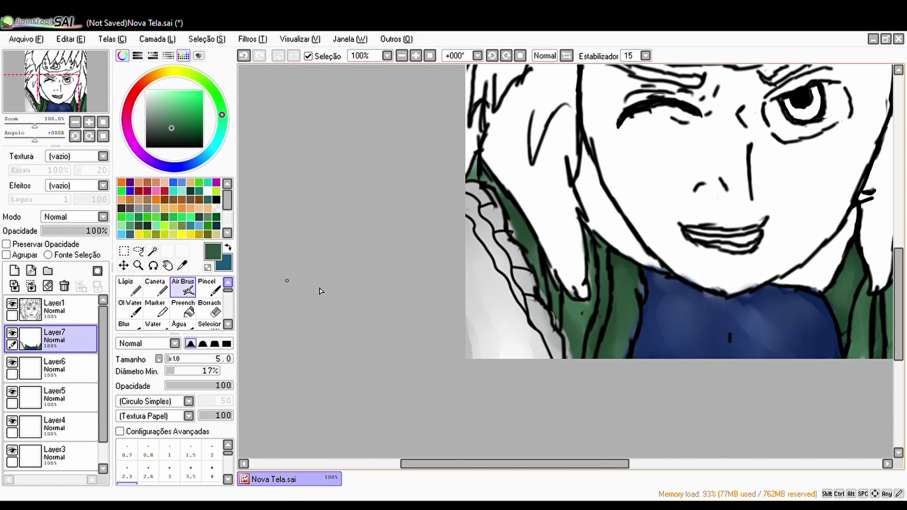
drag(575, 351, 539, 303)
drag(487, 217, 515, 273)
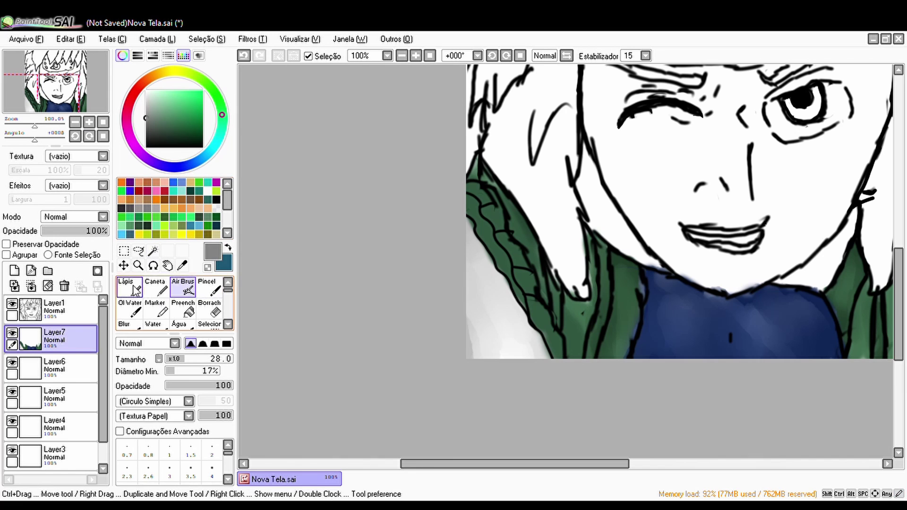
Fill the left shoulder grey with the Caneta brush at size 34, add a lighter grey and blend them with the Blur tool
click(155, 286)
mouse_move(487, 348)
mouse_down()
mouse_move(458, 300)
mouse_move(496, 293)
mouse_move(539, 350)
mouse_up()
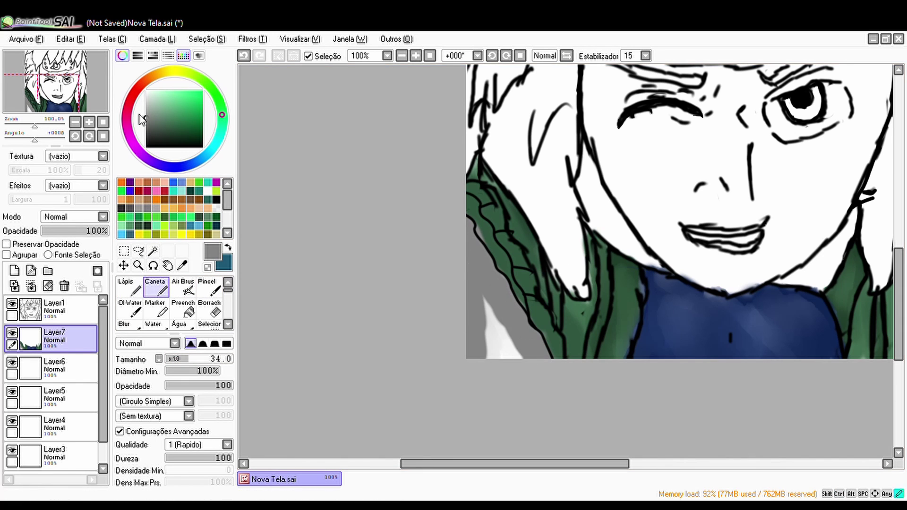
alt+click(501, 330)
mouse_move(473, 264)
mouse_down()
mouse_move(501, 341)
mouse_move(535, 331)
mouse_up()
click(124, 324)
mouse_move(473, 350)
mouse_down()
mouse_move(496, 296)
mouse_move(534, 341)
mouse_up()
Redraw the left hair strand's pointed tip in black at size 8 on Layer1 and erase the green beside it on Layer7
drag(538, 464, 617, 465)
click(59, 87)
click(53, 309)
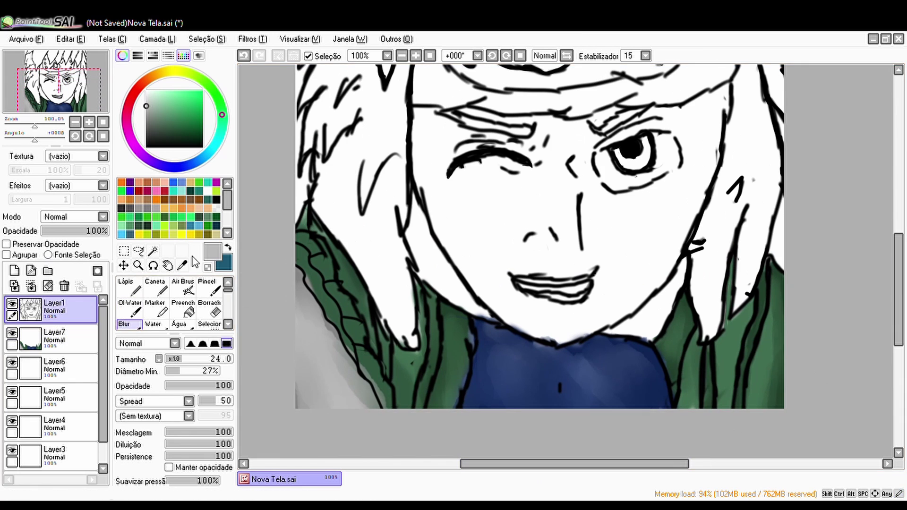
key(v)
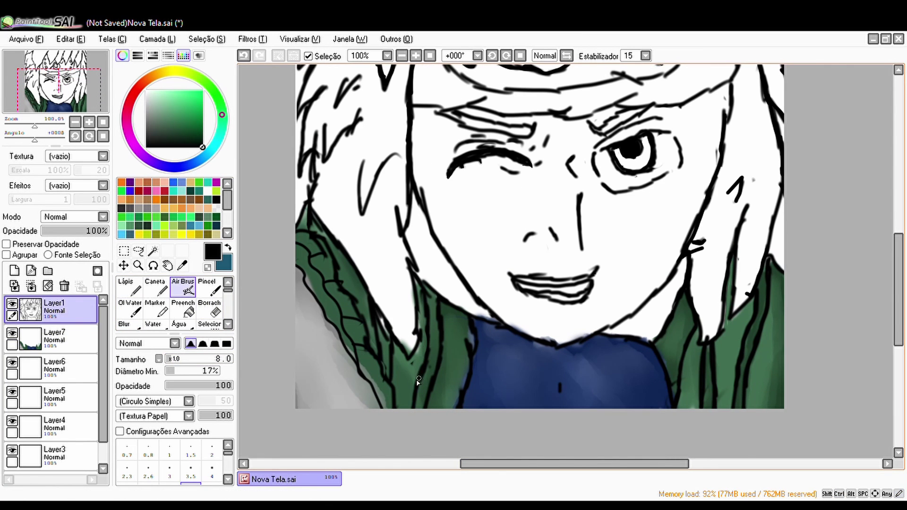
click(53, 339)
key(e)
Fill the face and visible neck skin peach with the airbrush on Layer6, leaving the mouth white
drag(182, 90, 171, 90)
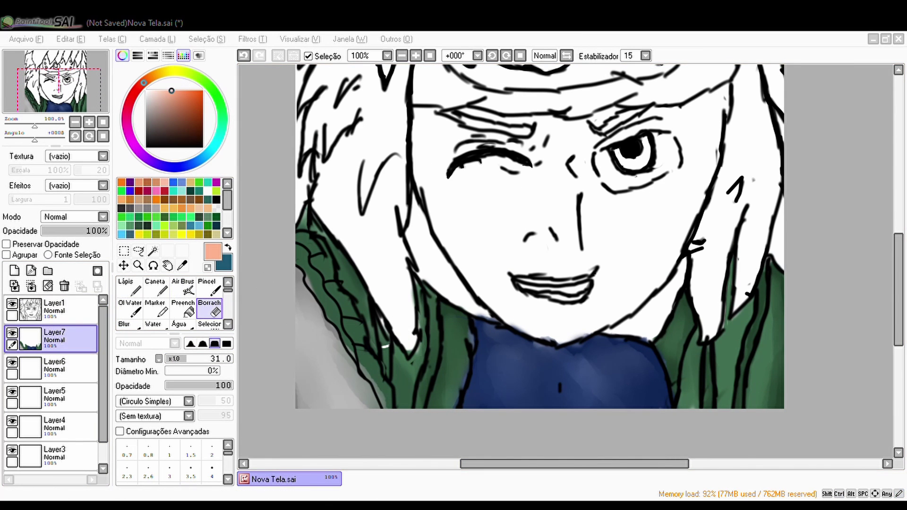
click(182, 287)
drag(420, 234, 449, 291)
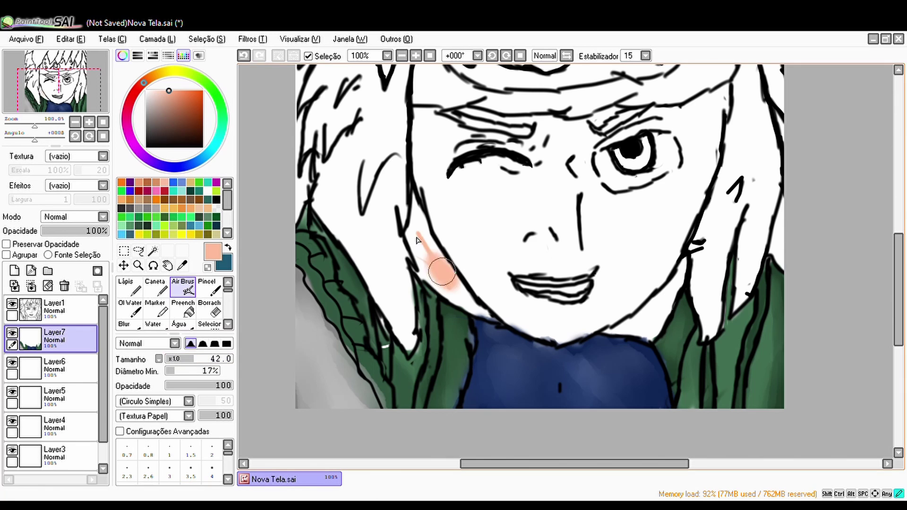
key(ctrl+z)
click(55, 365)
mouse_move(496, 312)
mouse_down()
mouse_move(423, 233)
mouse_move(492, 294)
mouse_move(429, 151)
mouse_move(455, 146)
mouse_move(528, 172)
mouse_move(482, 245)
mouse_move(544, 137)
mouse_move(574, 326)
mouse_move(652, 324)
mouse_move(602, 308)
mouse_move(614, 256)
mouse_move(591, 142)
mouse_up()
drag(897, 299, 897, 267)
mouse_move(662, 397)
mouse_down()
mouse_move(689, 284)
mouse_move(581, 250)
mouse_move(658, 350)
mouse_up()
Erase the peach colour inside the open right eye and its eyebrow on Layer6 with the eraser at size 10
key(e)
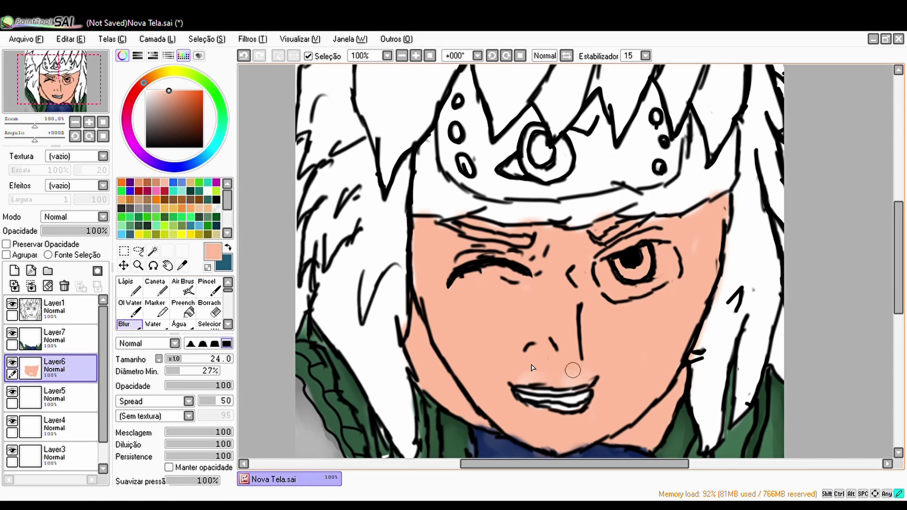
scroll(569, 364, up, 4)
mouse_move(607, 456)
mouse_down()
mouse_move(549, 355)
mouse_move(503, 331)
mouse_move(648, 257)
mouse_move(742, 232)
mouse_move(644, 304)
mouse_up()
key(bracketleft)
key(bracketright)
key(bracketright)
key(bracketright)
key(bracketright)
key(bracketright)
key(bracketright)
key(bracketright)
key(bracketright)
key(bracketright)
key(bracketright)
key(bracketright)
key(bracketright)
key(bracketright)
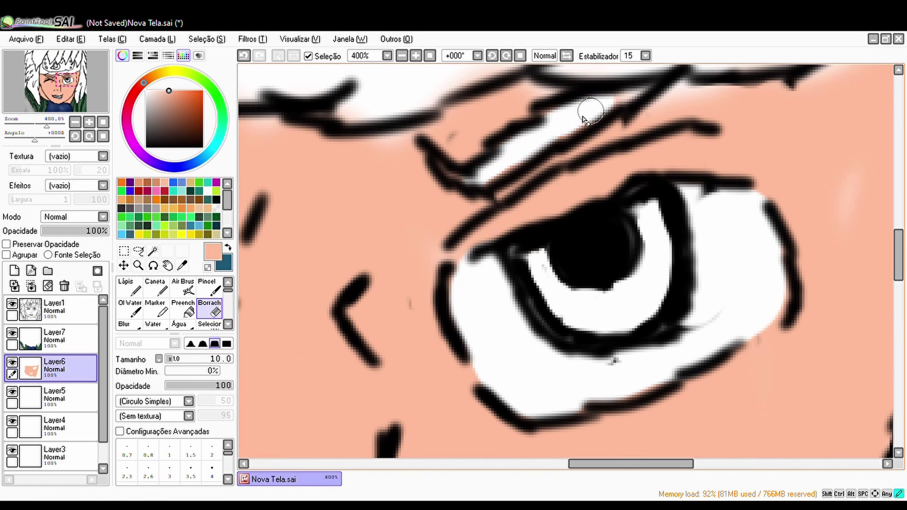
Erase the peach colour inside the eyebrow above the closed eye on Layer6 with the eraser at size 10
scroll(492, 174, left, 5)
mouse_move(454, 119)
mouse_down()
mouse_move(556, 158)
mouse_move(719, 178)
mouse_move(756, 198)
mouse_up()
scroll(765, 243, down, 3)
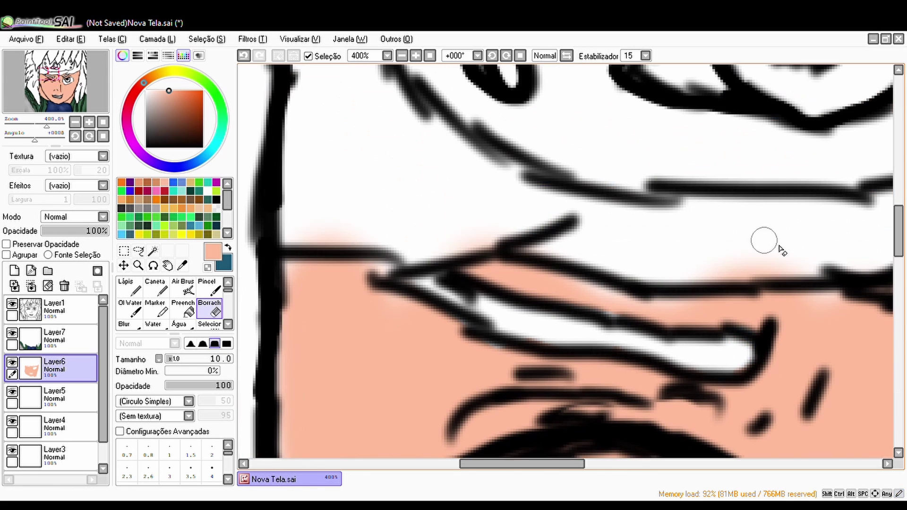
click(75, 122)
Paint the inside of the mouth between the teeth red with the airbrush at size 10 on Layer6
click(130, 103)
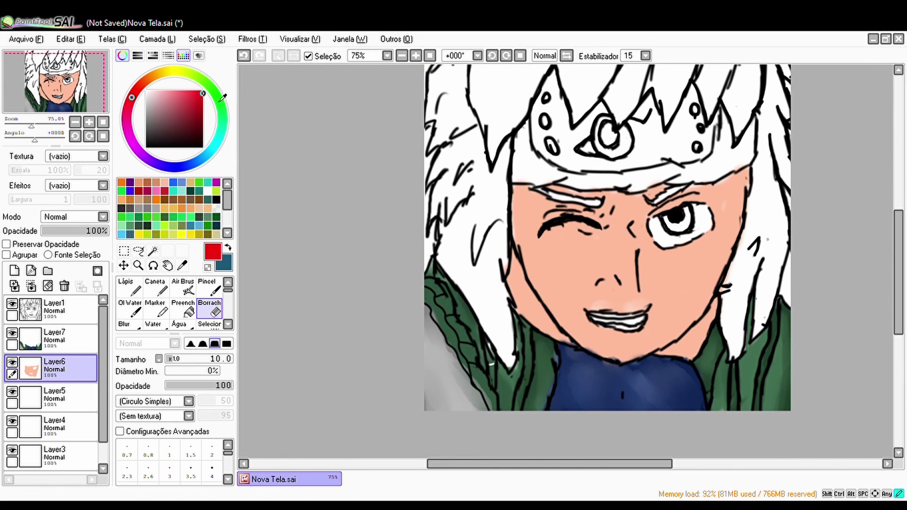
click(203, 98)
scroll(834, 212, up, 4)
click(183, 286)
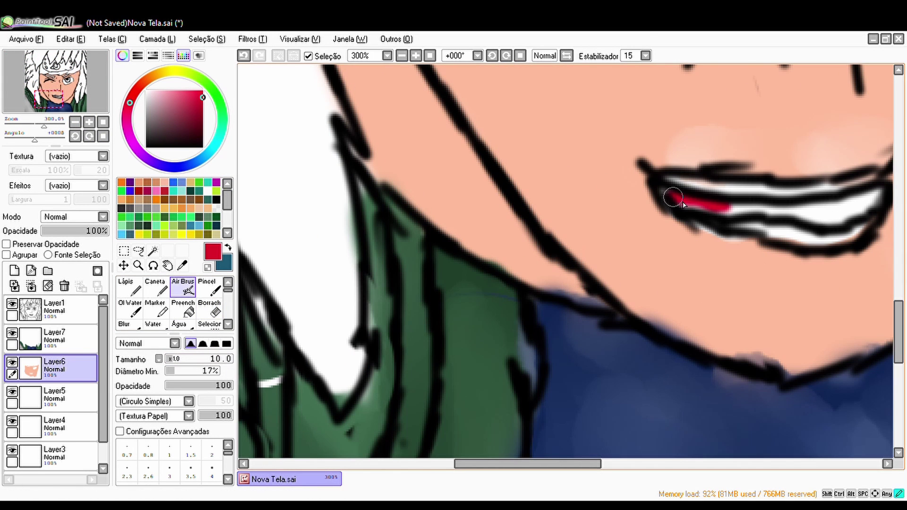
scroll(831, 209, down, 2)
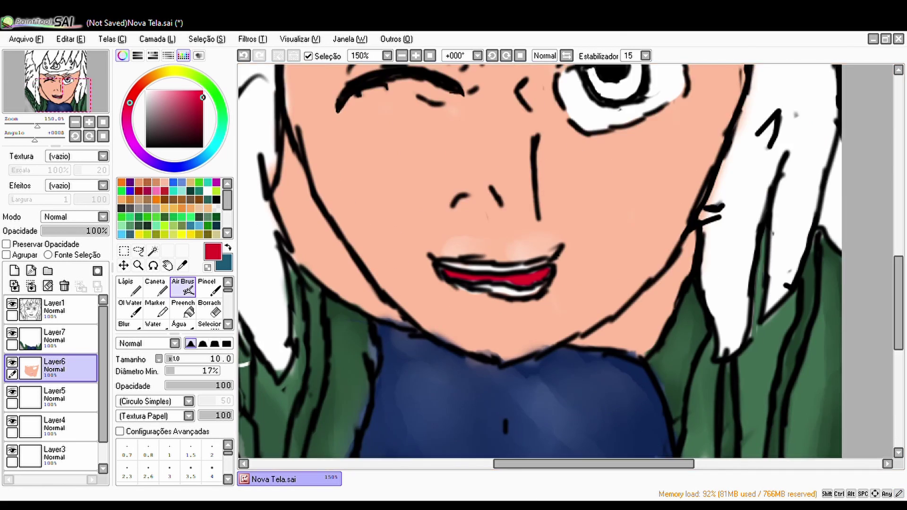
scroll(273, 300, up, 3)
scroll(272, 300, down, 3)
scroll(275, 297, down, 2)
Paint the open eye's iris light blue with darker blue over it using the airbrush at size 10, and blend with the Blur tool at size 8
click(122, 234)
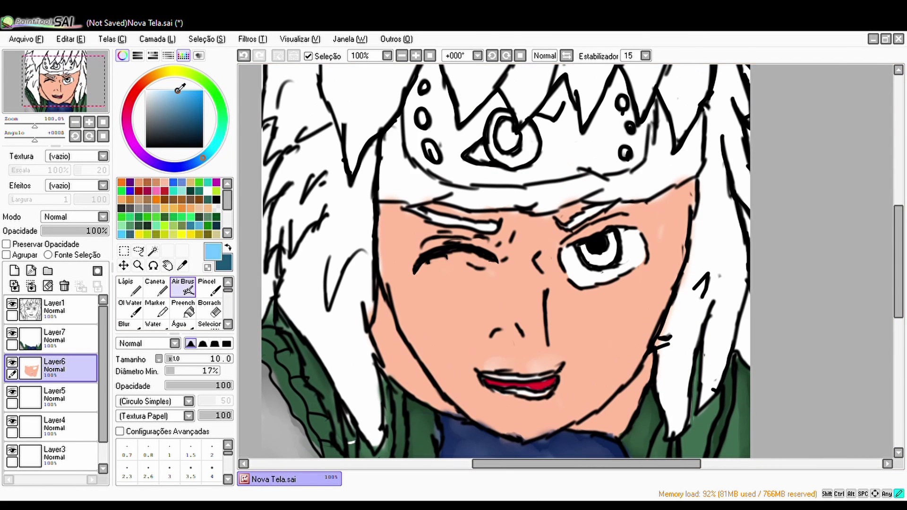
scroll(527, 235, up, 3)
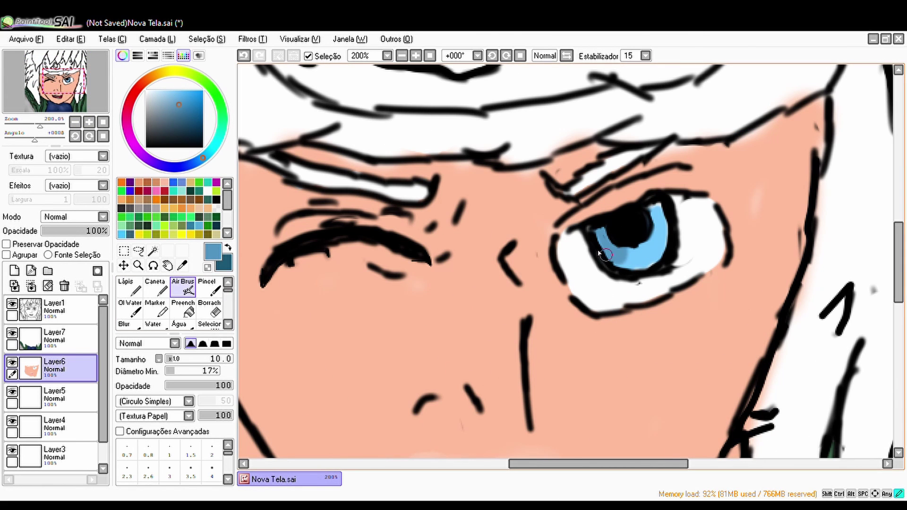
mouse_move(628, 222)
mouse_down()
mouse_move(614, 249)
mouse_move(649, 248)
mouse_move(605, 239)
mouse_move(621, 261)
mouse_move(657, 235)
mouse_move(601, 242)
mouse_move(662, 217)
mouse_up()
alt+click(609, 260)
alt+click(652, 241)
click(124, 324)
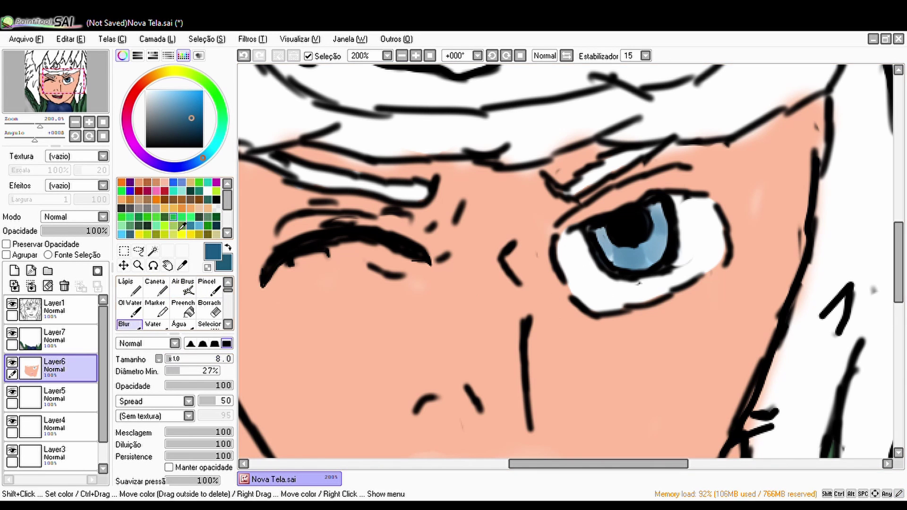
Add dark blue streaks to the iris with the airbrush at opacity 64 and soften them with the Blur tool
click(183, 287)
click(208, 385)
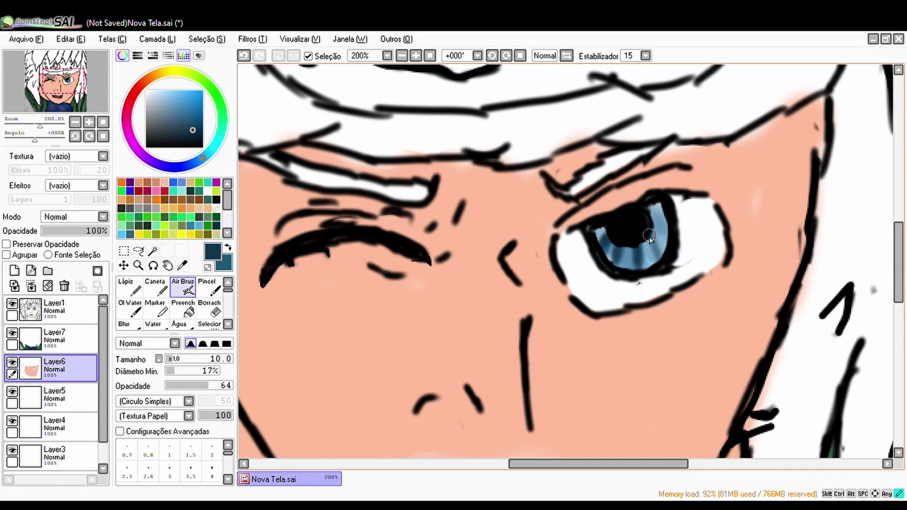
key(b)
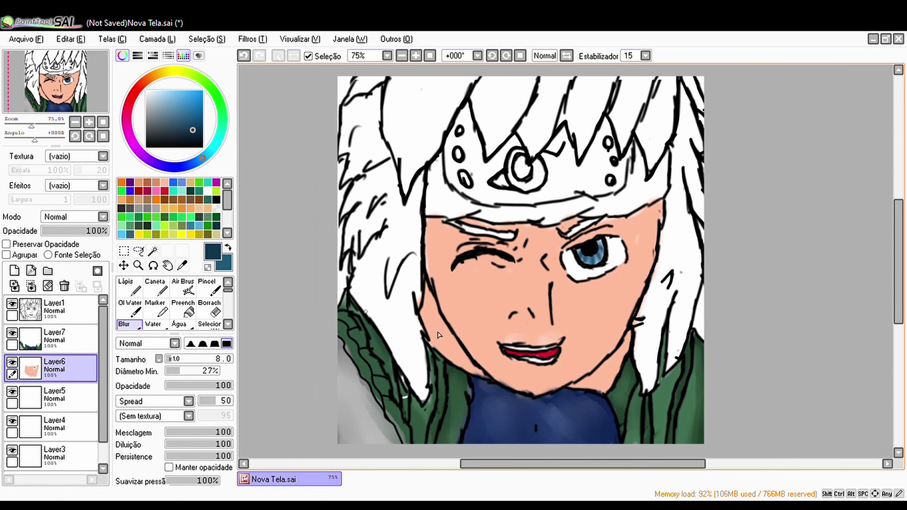
scroll(291, 369, down, 3)
Fill the hair with orange-yellow on Layer5 using the airbrush at size 46 and full opacity, leaving the forehead protector white
click(158, 75)
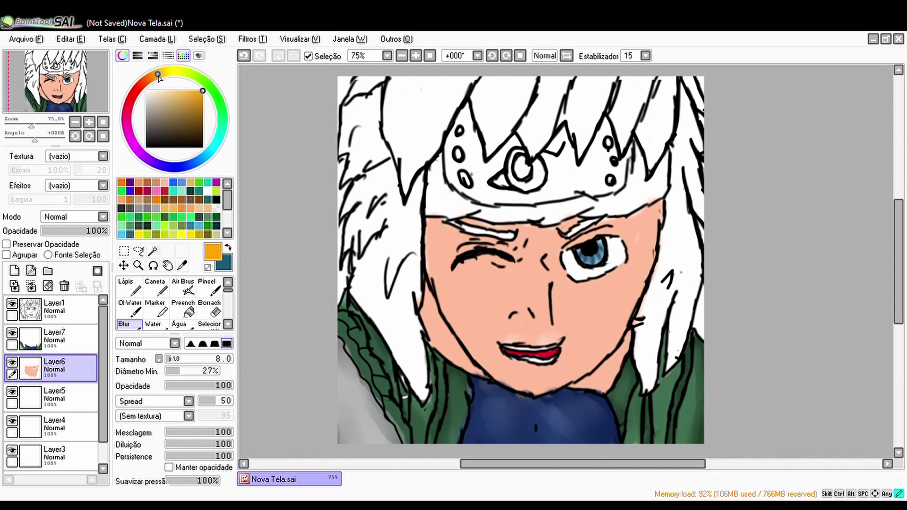
click(183, 287)
key(ctrl+z)
mouse_move(359, 283)
mouse_down()
mouse_move(384, 303)
mouse_move(364, 283)
mouse_move(386, 291)
mouse_move(378, 175)
mouse_move(363, 167)
mouse_move(421, 139)
mouse_move(425, 97)
mouse_move(407, 163)
mouse_move(407, 141)
mouse_move(518, 58)
mouse_move(532, 149)
mouse_move(572, 95)
mouse_move(586, 126)
mouse_move(620, 136)
mouse_move(651, 73)
mouse_move(661, 138)
mouse_move(671, 95)
mouse_up()
click(55, 397)
click(231, 386)
mouse_move(359, 71)
mouse_down()
mouse_move(343, 255)
mouse_move(439, 381)
mouse_up()
mouse_move(657, 383)
mouse_down()
mouse_move(667, 208)
mouse_move(695, 94)
mouse_move(681, 364)
mouse_up()
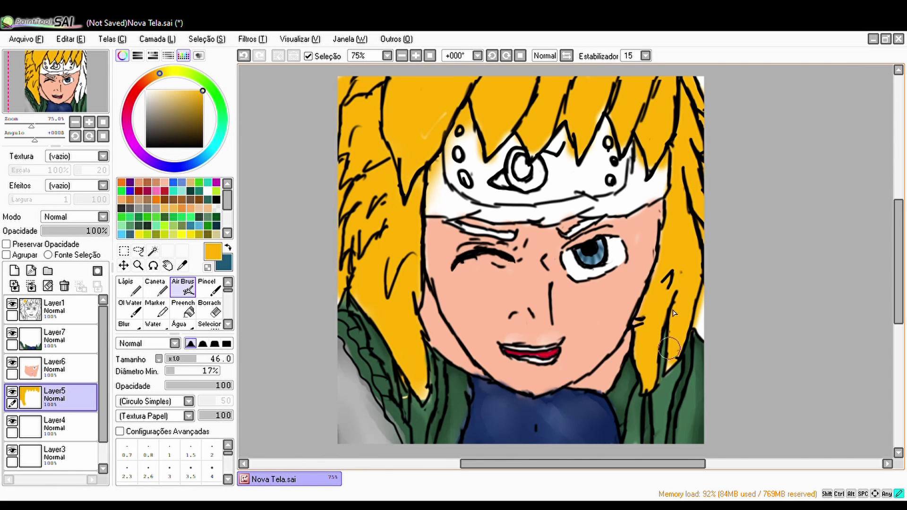
Erase the orange-yellow spill over the forehead protector on Layer5 with the eraser at size 30
key(e)
scroll(683, 214, up, 2)
scroll(571, 204, up, 4)
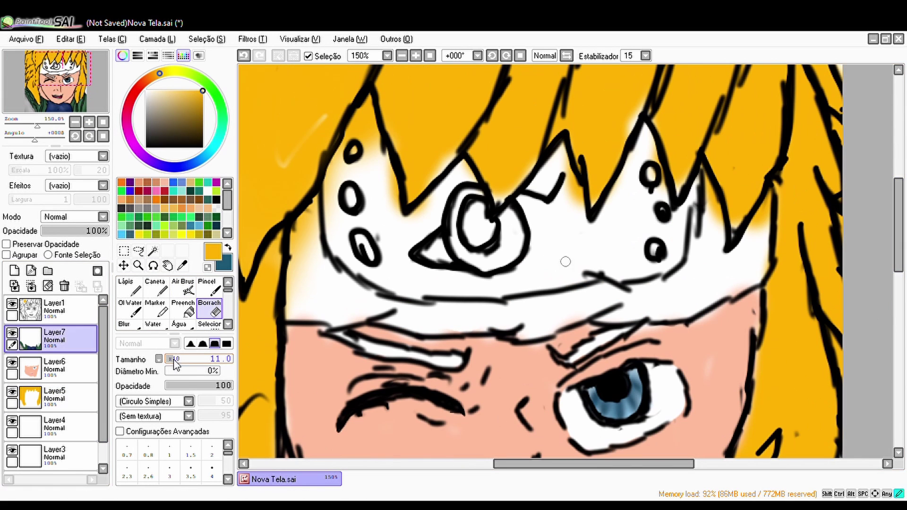
ctrl+click(565, 185)
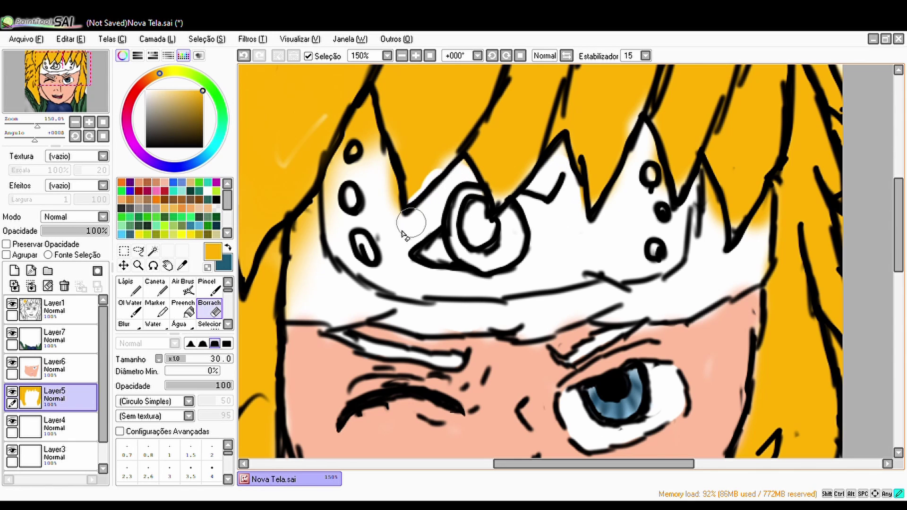
mouse_move(405, 235)
mouse_down()
mouse_move(359, 119)
mouse_move(302, 293)
mouse_up()
drag(759, 219, 753, 198)
key(b)
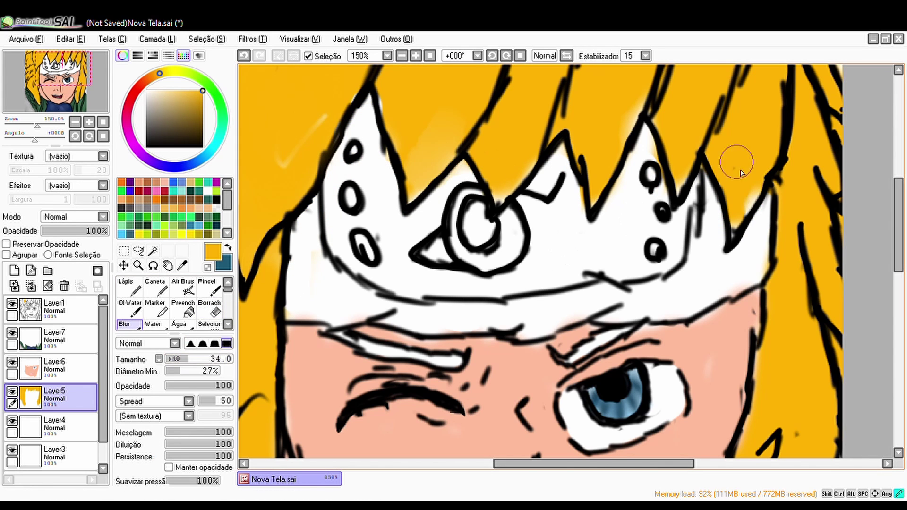
key(e)
Erase the orange-yellow outside the hair's outer outline on Layer5 with the eraser at size 18
scroll(507, 207, left, 5)
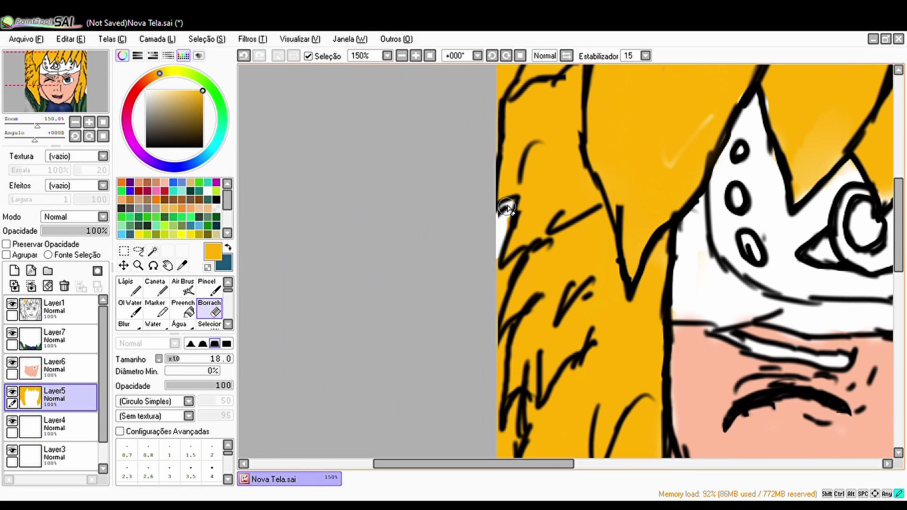
scroll(662, 392, down, 3)
scroll(661, 331, up, 6)
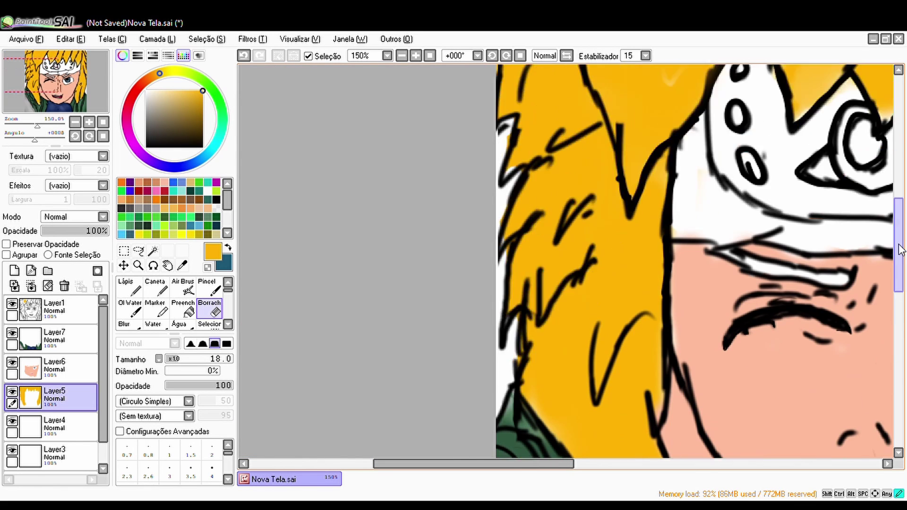
scroll(713, 138, right, 5)
Soften the hair colour at the strand tips and edges on Layer5 with the Blur tool at size 34
key(b)
scroll(449, 312, left, 5)
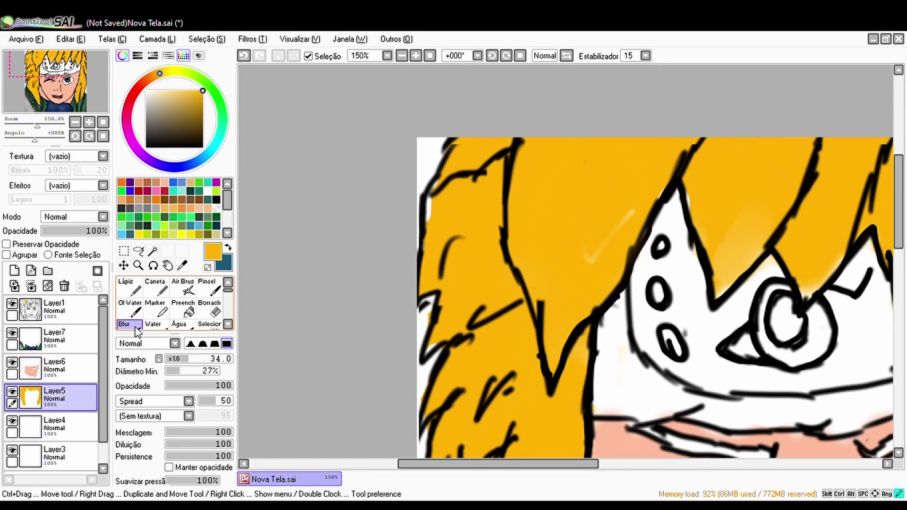
scroll(435, 212, down, 5)
drag(550, 464, 691, 464)
scroll(473, 260, up, 5)
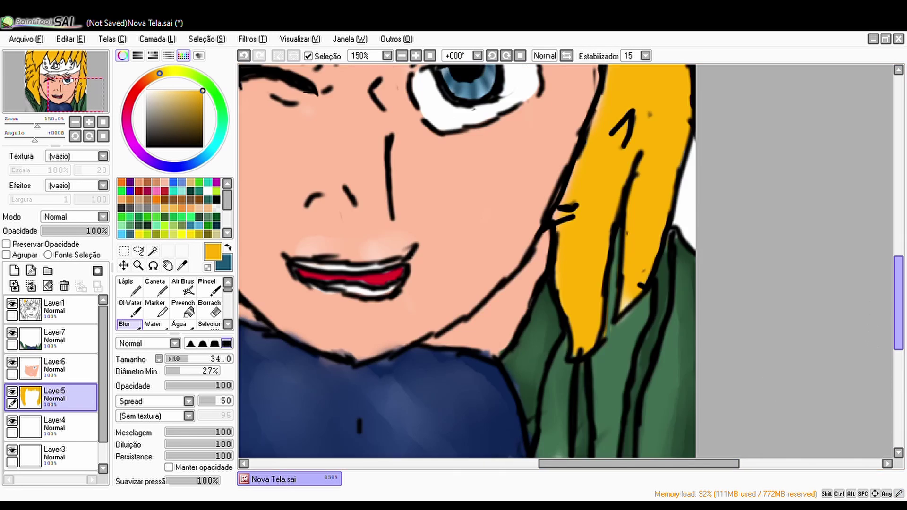
key(minus)
key(minus)
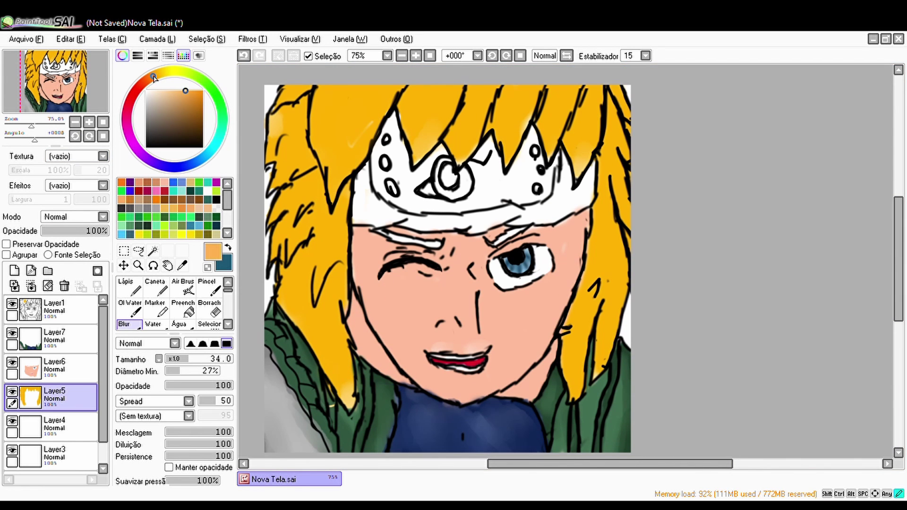
Shade the hair strands darker orange with the airbrush at size 24 on Layer5 and blend the shading with the OI Water brush
click(183, 289)
click(202, 90)
drag(279, 278, 352, 406)
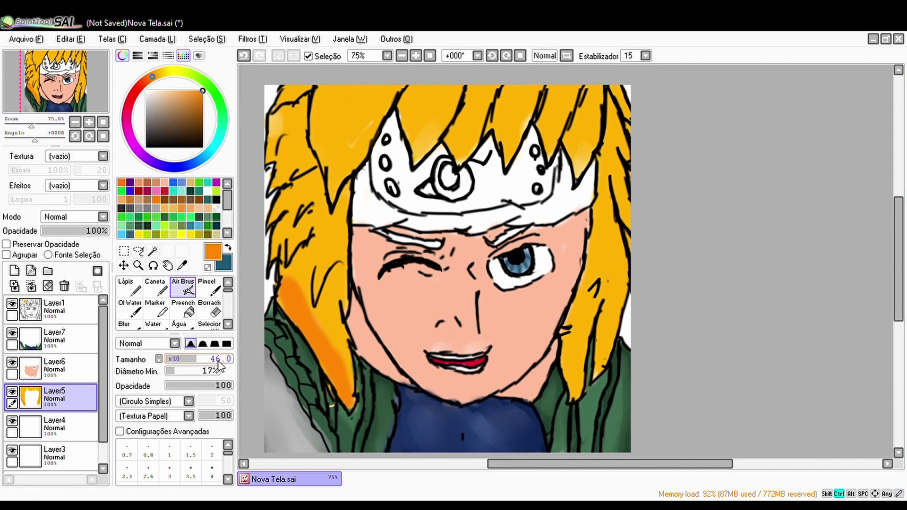
drag(219, 366, 203, 364)
key(ctrl+z)
drag(298, 326, 277, 294)
drag(337, 307, 337, 198)
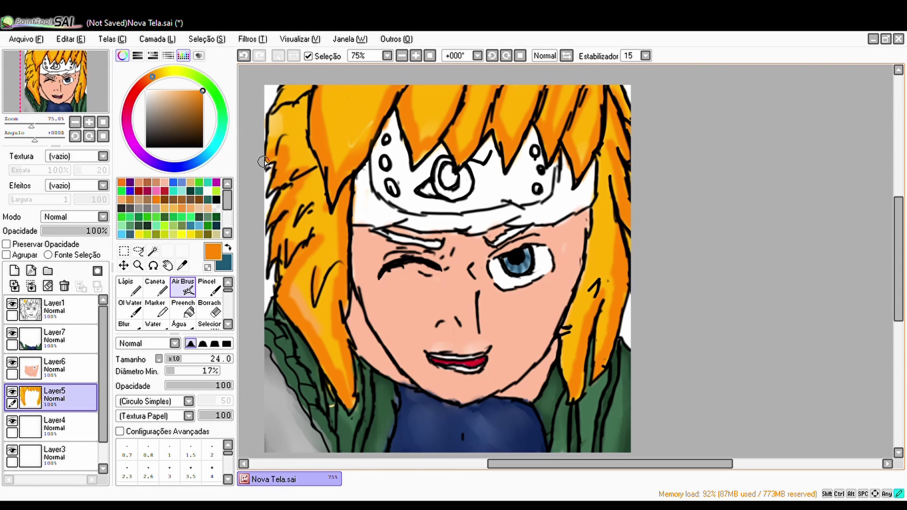
drag(264, 156, 288, 92)
click(129, 309)
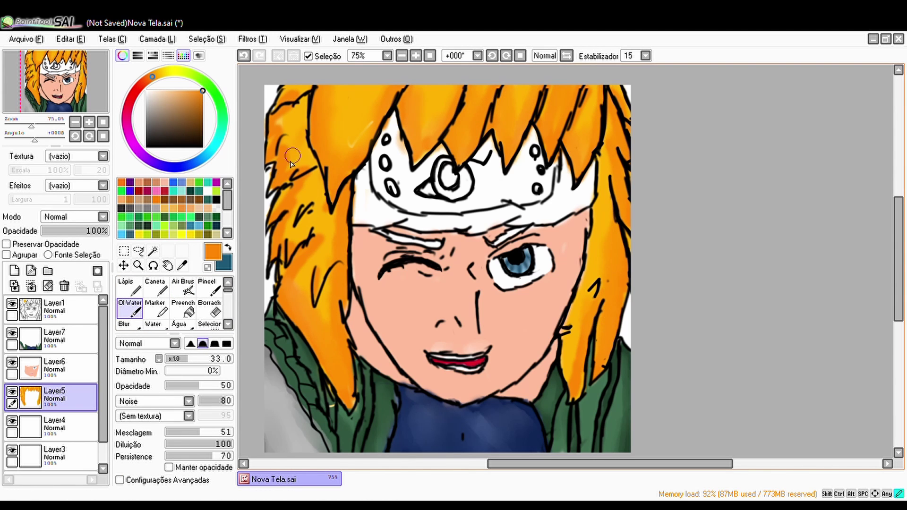
Paint both eyebrows orange with yellow over it using the airbrush at size 10 on Layer5, and blend them with the Blur tool at size 12
scroll(472, 260, up, 3)
click(183, 286)
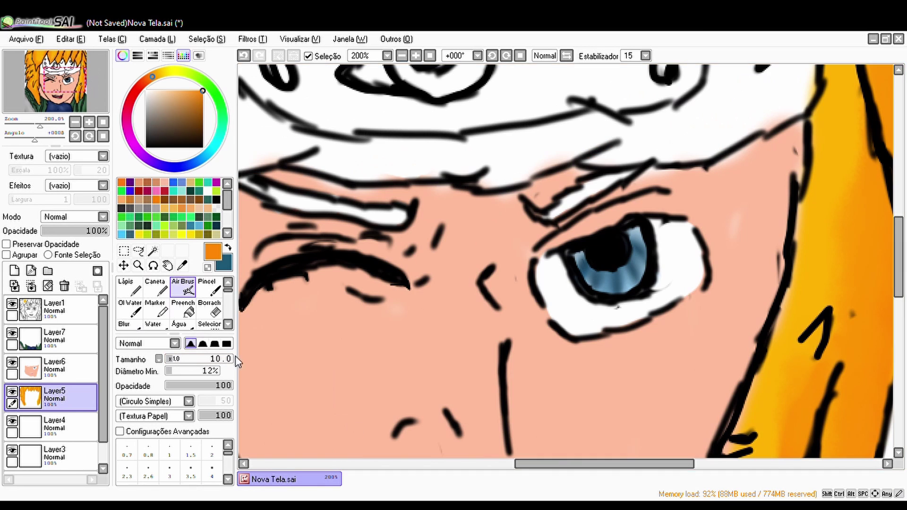
drag(550, 215, 598, 184)
click(162, 73)
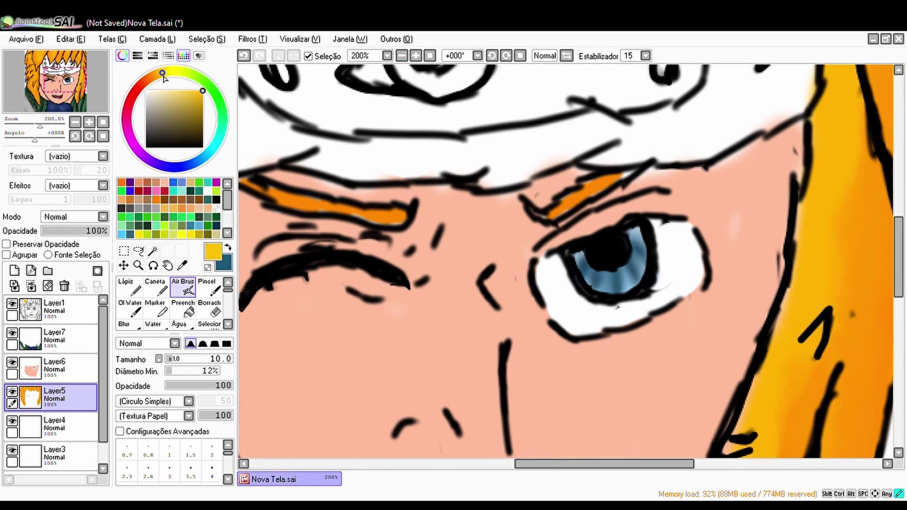
drag(278, 201, 402, 218)
drag(550, 217, 636, 175)
click(124, 325)
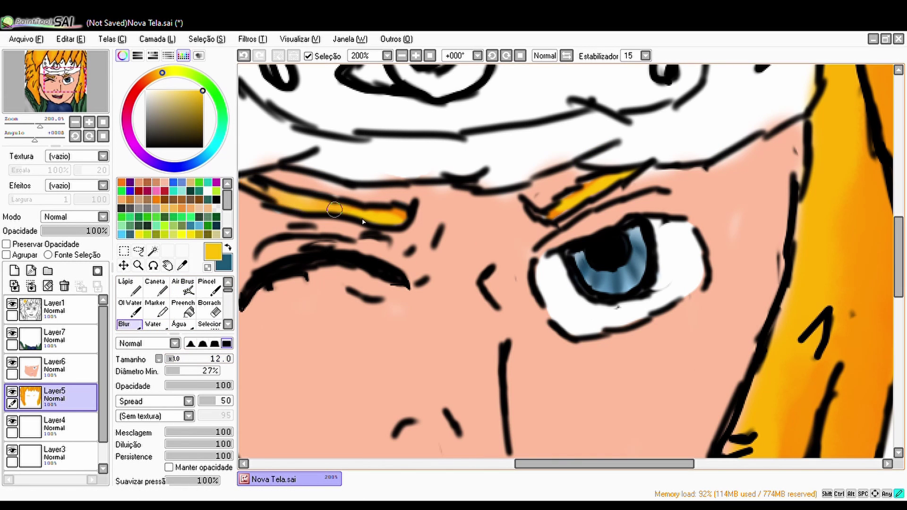
drag(363, 221, 610, 182)
Fill the forehead protector's metal plate with greenish grey on Layer4 using the airbrush at size 61
scroll(520, 260, down, 3)
click(54, 425)
click(172, 120)
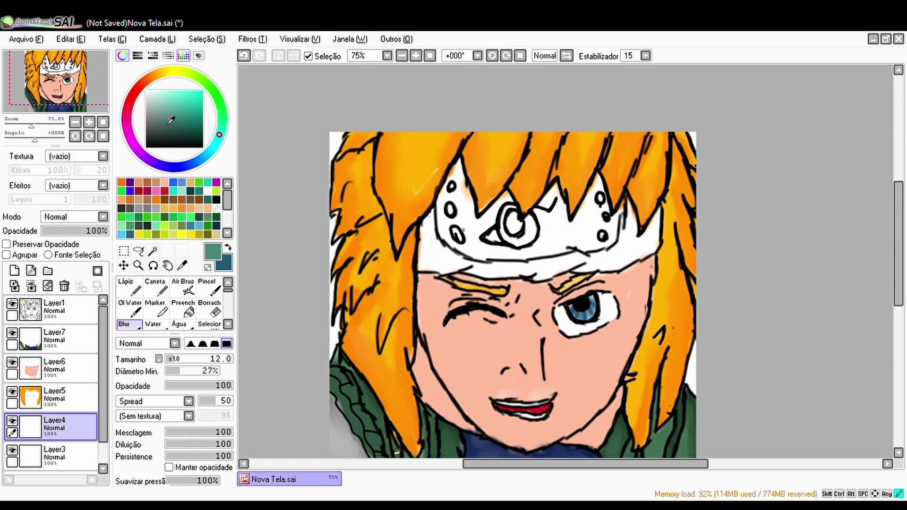
click(183, 286)
mouse_move(446, 204)
mouse_down()
mouse_move(521, 241)
mouse_move(510, 211)
mouse_move(450, 219)
mouse_move(549, 202)
mouse_up()
Paint the headband cloth around the metal plate dark blue on Layer4 with the airbrush at size 22
click(54, 397)
scroll(569, 215, up, 4)
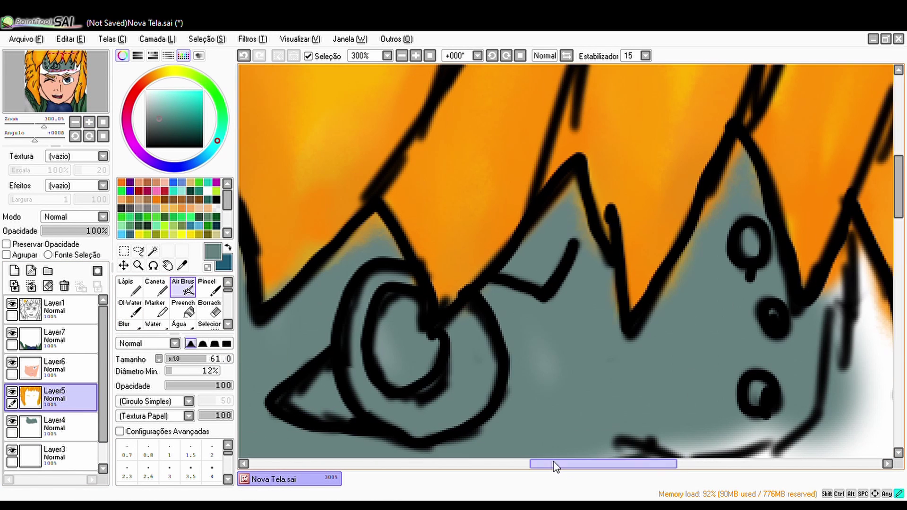
mouse_move(554, 462)
mouse_down()
mouse_move(520, 465)
mouse_move(650, 482)
mouse_move(609, 482)
mouse_up()
key(bracketleft)
key(bracketleft)
key(bracketleft)
key(bracketleft)
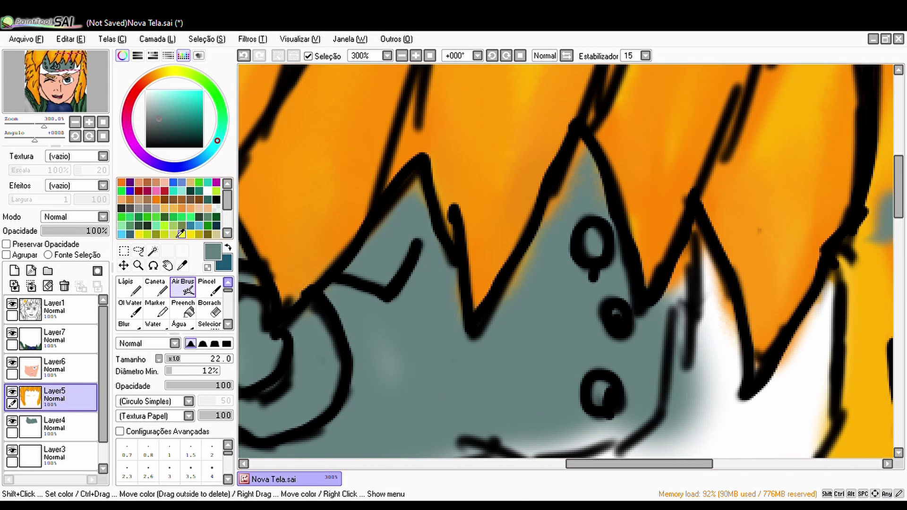
scroll(515, 169, down, 2)
click(154, 286)
click(183, 286)
click(54, 425)
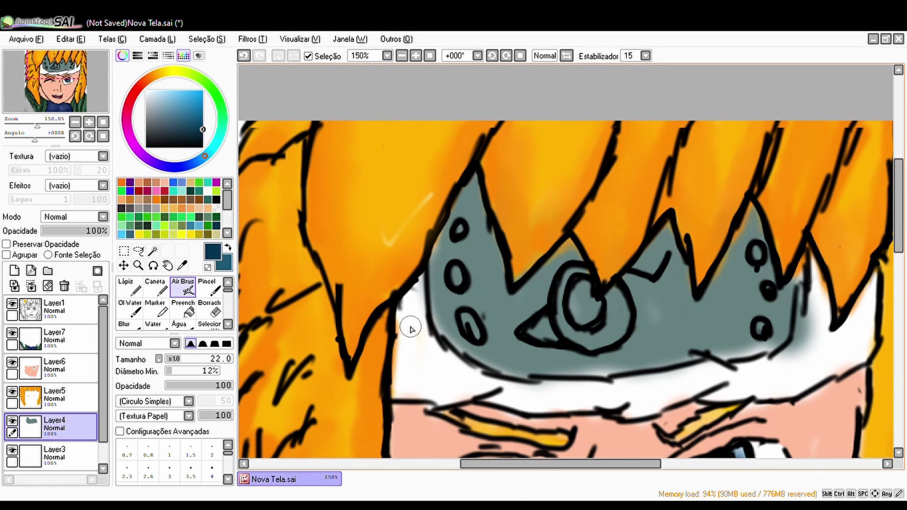
mouse_move(411, 329)
mouse_down()
mouse_move(460, 378)
mouse_move(628, 388)
mouse_move(599, 400)
mouse_move(808, 331)
mouse_move(837, 245)
mouse_up()
Brush a lighter blue over the headband cloth on Layer4 with the airbrush at size 56
key(bracketright)
key(bracketright)
key(bracketright)
key(bracketright)
key(bracketright)
key(bracketright)
key(bracketright)
mouse_move(586, 464)
mouse_down()
mouse_move(607, 473)
mouse_move(597, 478)
mouse_up()
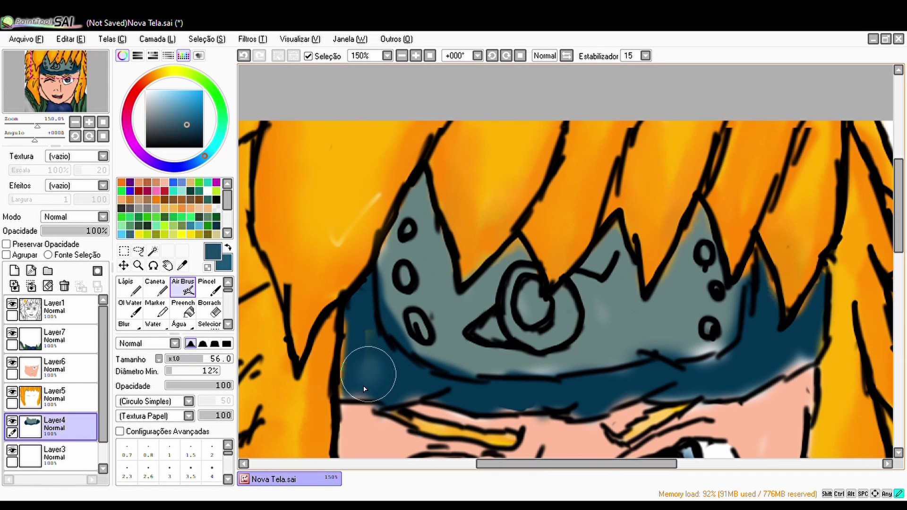
mouse_move(365, 389)
mouse_down()
mouse_move(414, 397)
mouse_move(566, 391)
mouse_up()
Dab pale grey-blue and brighter blue patches on the metal plate with the Caneta brush at size 34
click(158, 103)
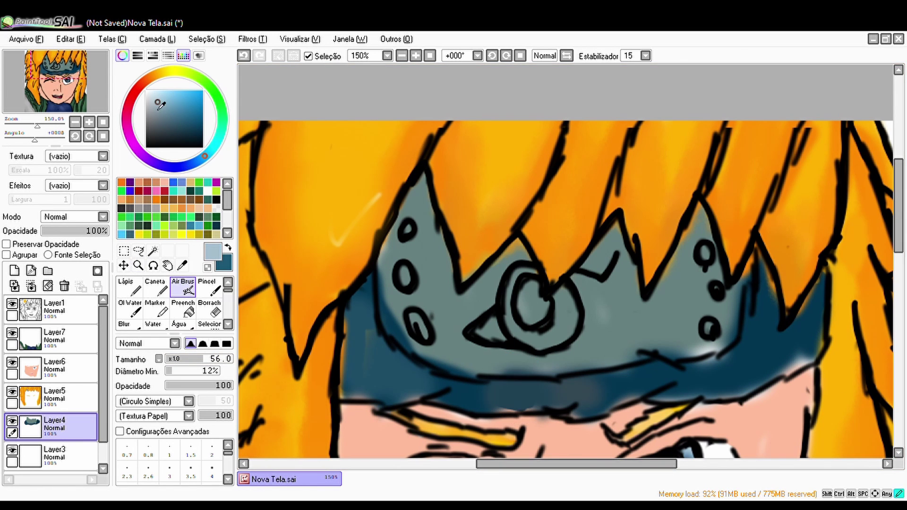
click(156, 287)
drag(426, 293, 456, 333)
drag(581, 288, 623, 330)
drag(671, 293, 709, 321)
click(190, 109)
drag(447, 295, 465, 340)
drag(591, 307, 609, 350)
Add dark green patches across the metal plate and its central symbol with the Caneta brush at size 34
click(218, 140)
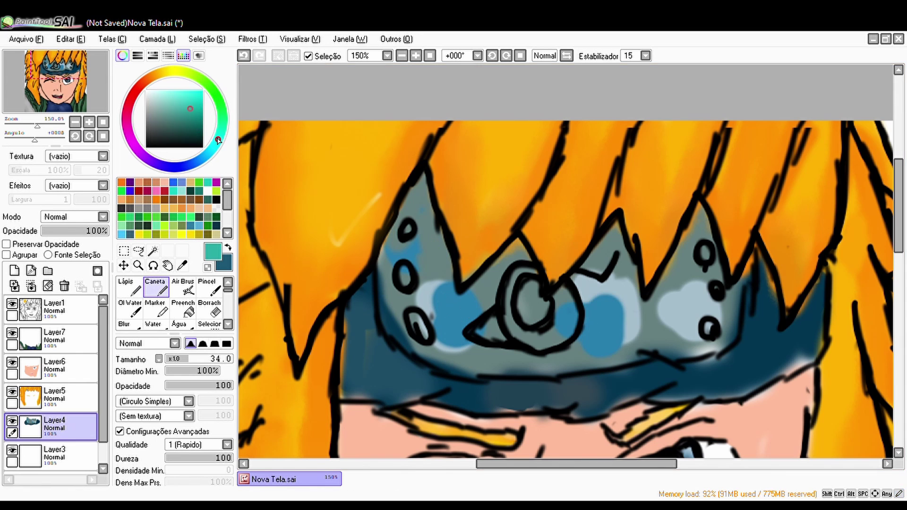
drag(378, 246, 425, 283)
drag(519, 293, 543, 335)
drag(590, 284, 679, 294)
drag(397, 250, 463, 298)
drag(517, 293, 535, 307)
drag(642, 293, 685, 335)
Blend the colour patches on the metal plate with the Blur tool at size 55
click(189, 127)
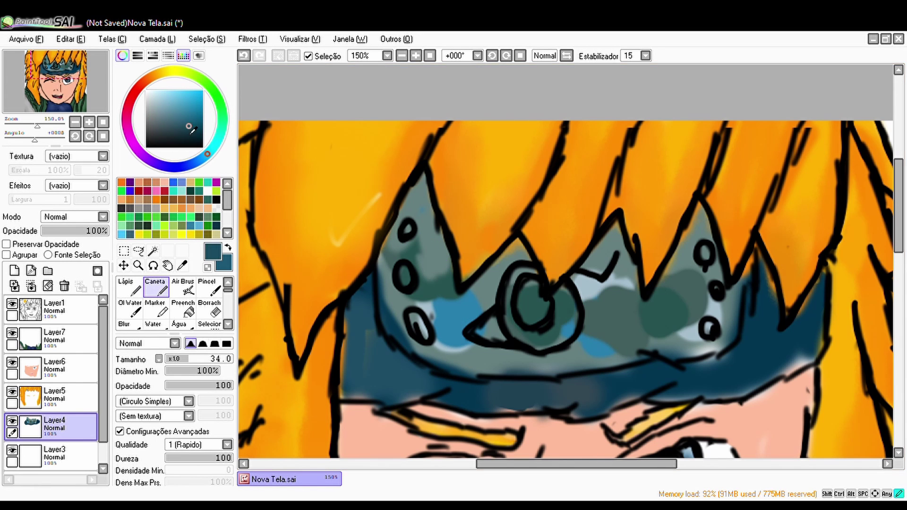
click(124, 324)
mouse_move(393, 246)
mouse_down()
mouse_move(470, 359)
mouse_move(712, 306)
mouse_up()
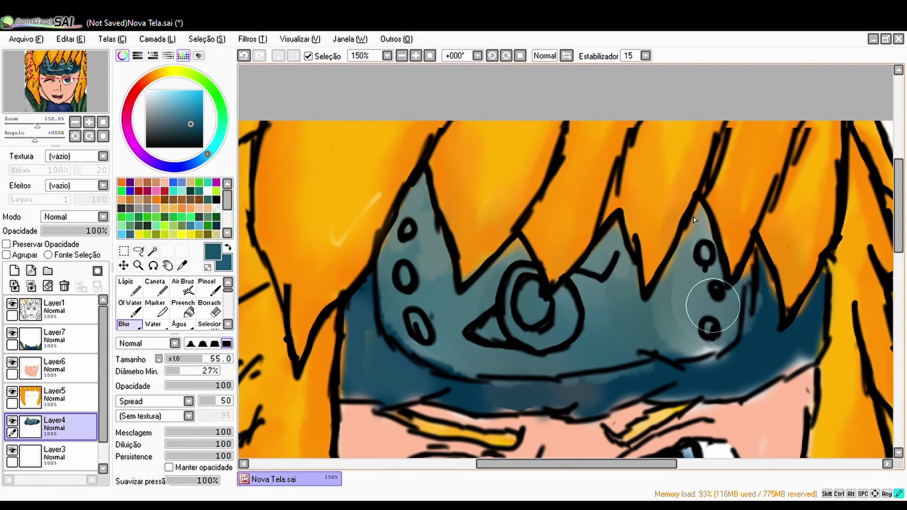
Add black outline strokes to the grey sleeve at the clothing's lower left with the Air Brush at size 9
scroll(847, 308, down, 3)
click(55, 310)
click(202, 148)
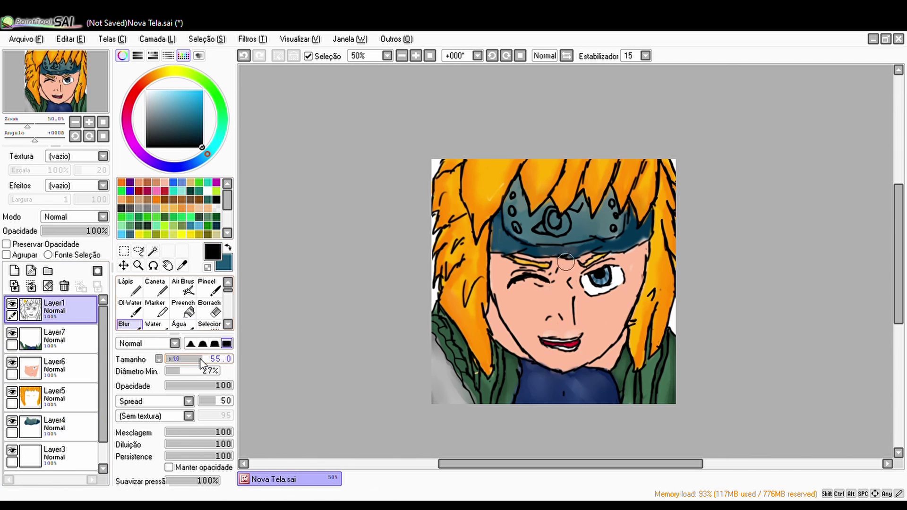
key(v)
click(174, 361)
drag(435, 366, 447, 400)
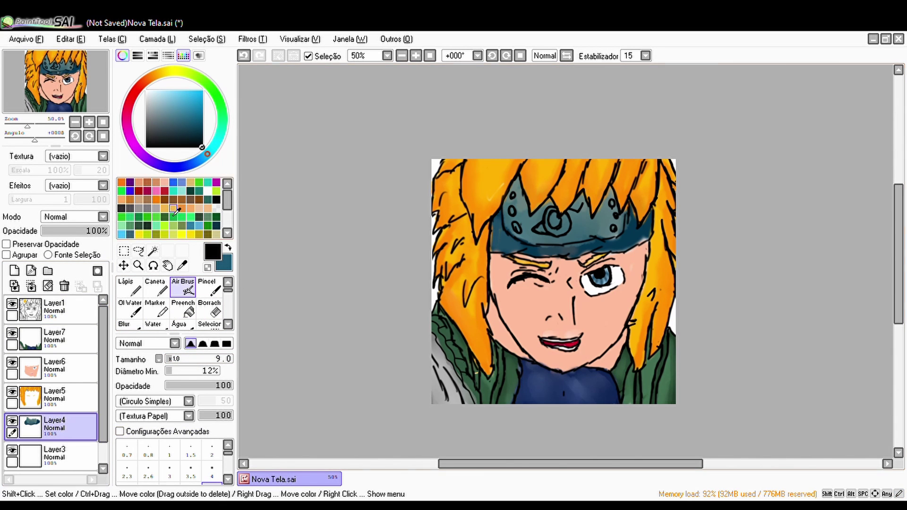
Shade the face edges, jaw and nose on Layer6 in a darker brownish pink sampled from the skin, using the Air Brush at size 25
key(ctrl+plus)
click(54, 369)
key(alt)
alt+click(376, 366)
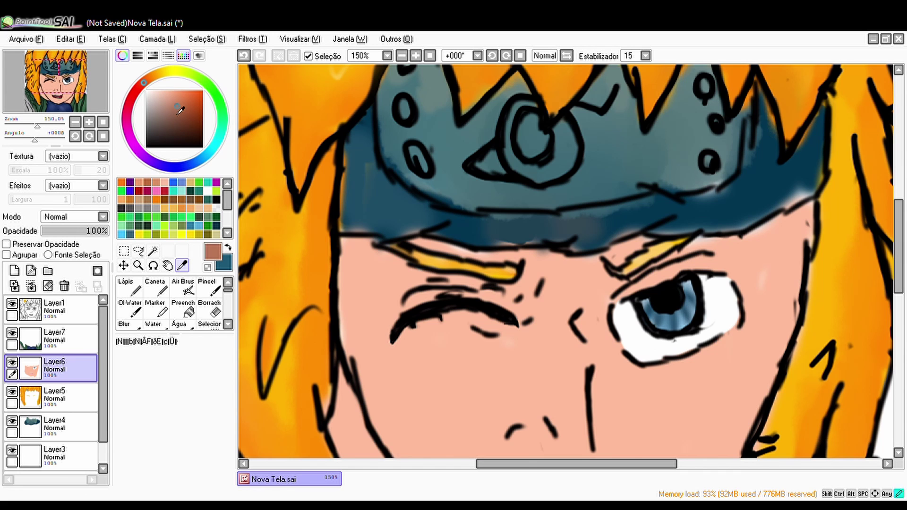
click(137, 89)
click(187, 288)
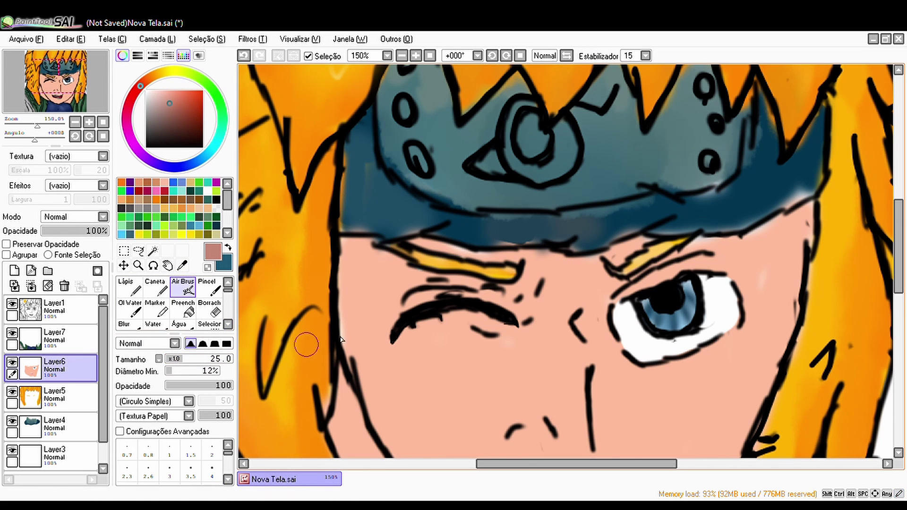
drag(397, 411, 440, 456)
scroll(890, 318, down, 3)
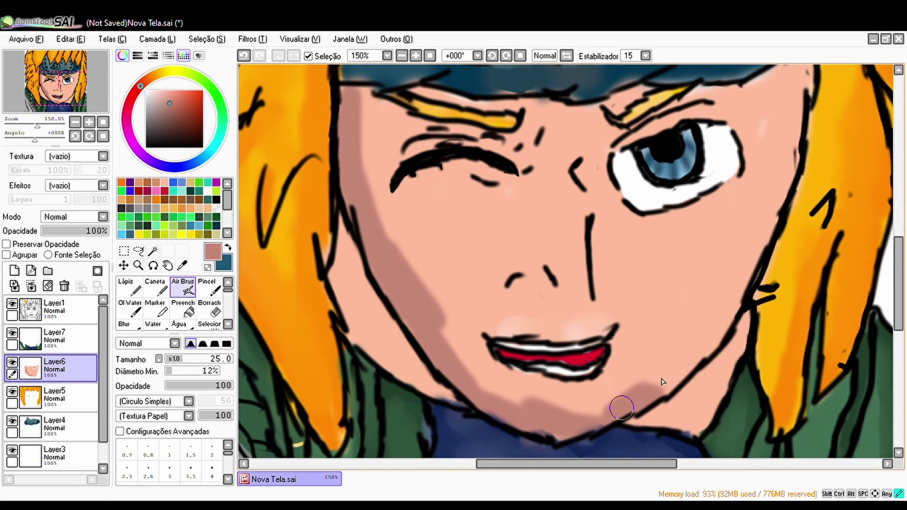
scroll(610, 307, down, 2)
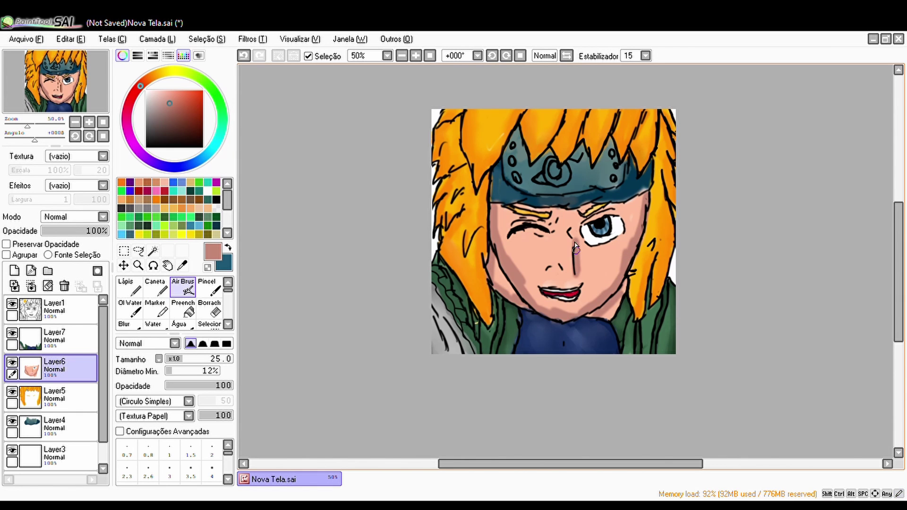
scroll(576, 248, up, 3)
drag(548, 272, 567, 266)
Blend the skin shadows along the cheeks, chin, nose and neck with the Blur tool at size 24
click(124, 325)
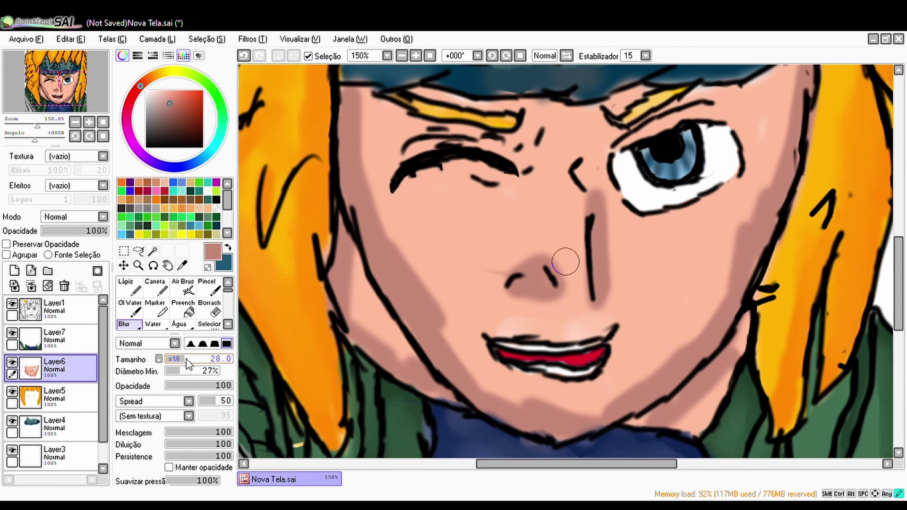
drag(189, 364, 184, 363)
mouse_move(466, 378)
mouse_down()
mouse_move(364, 162)
mouse_move(454, 350)
mouse_up()
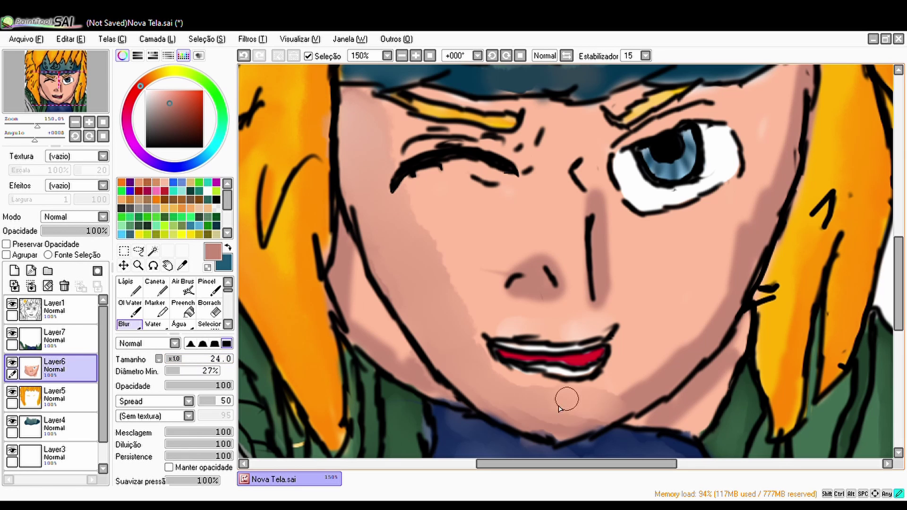
mouse_move(567, 400)
mouse_down()
mouse_move(717, 304)
mouse_move(703, 206)
mouse_move(385, 152)
mouse_up()
drag(899, 320, 900, 273)
mouse_move(799, 123)
mouse_down()
mouse_move(786, 211)
mouse_move(667, 391)
mouse_move(533, 348)
mouse_move(530, 311)
mouse_up()
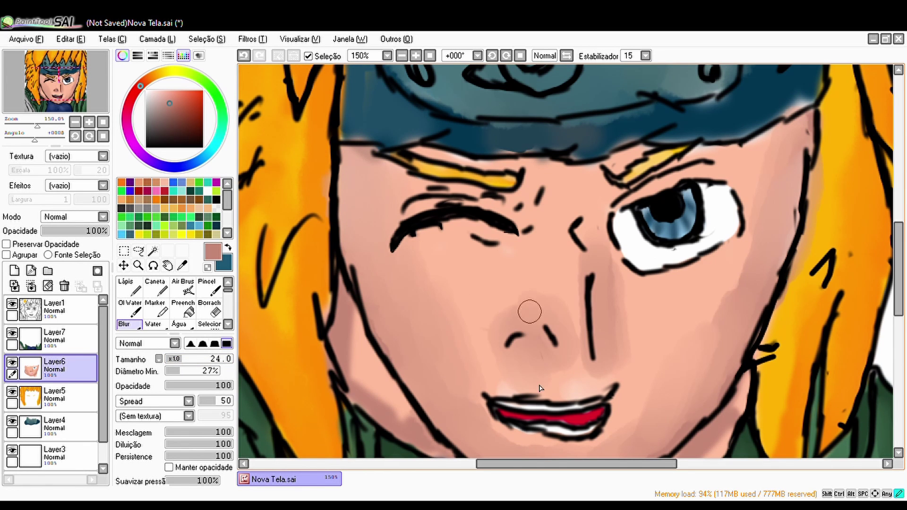
scroll(595, 242, down, 5)
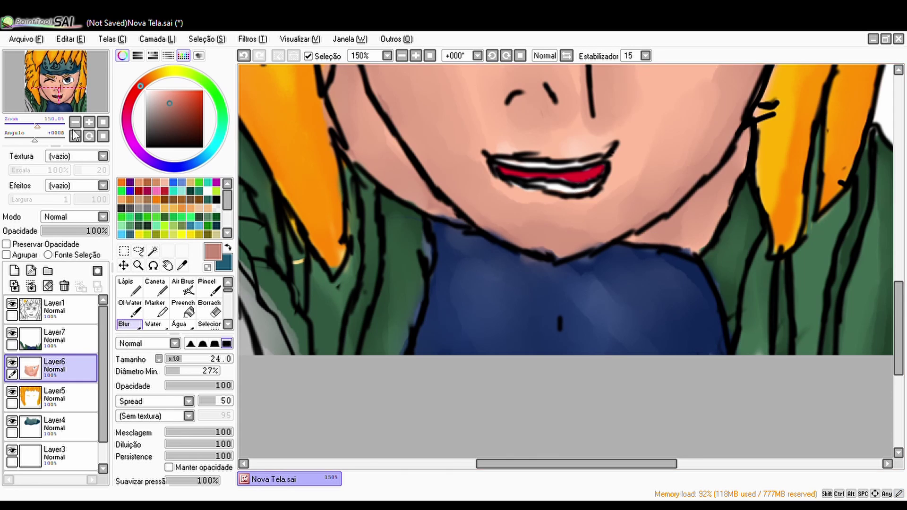
Paint the empty background around the hair light blue on Layer3 with the Air Brush at size 25
key(ctrl+minus)
key(ctrl+minus)
key(ctrl+minus)
drag(902, 316, 902, 298)
click(198, 161)
click(168, 90)
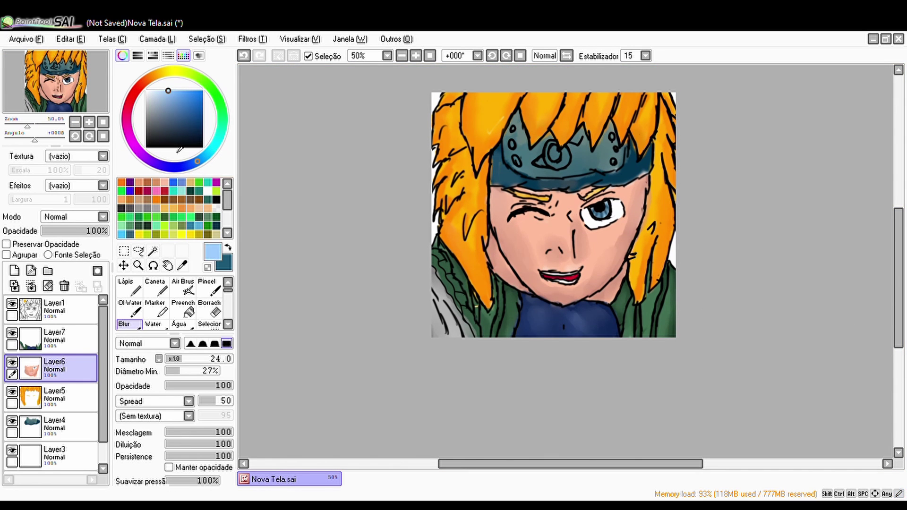
click(182, 289)
key(ctrl+z)
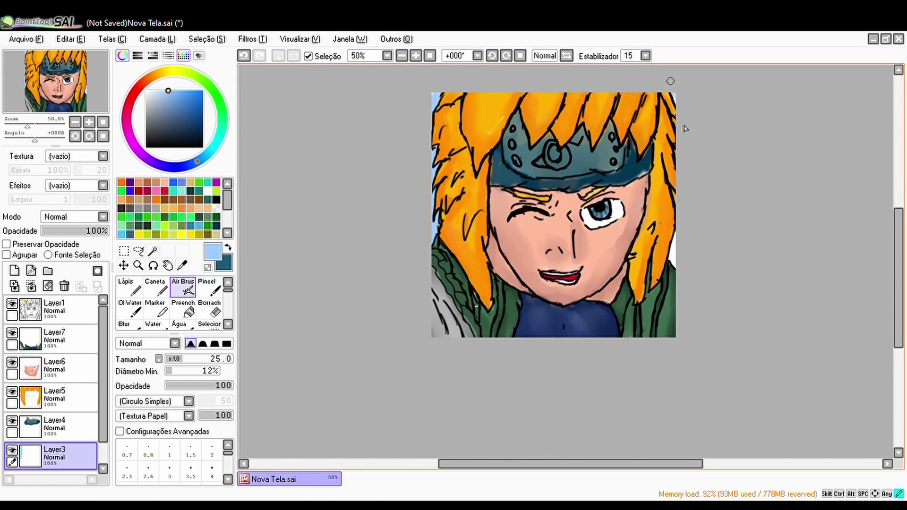
key(ctrl+z)
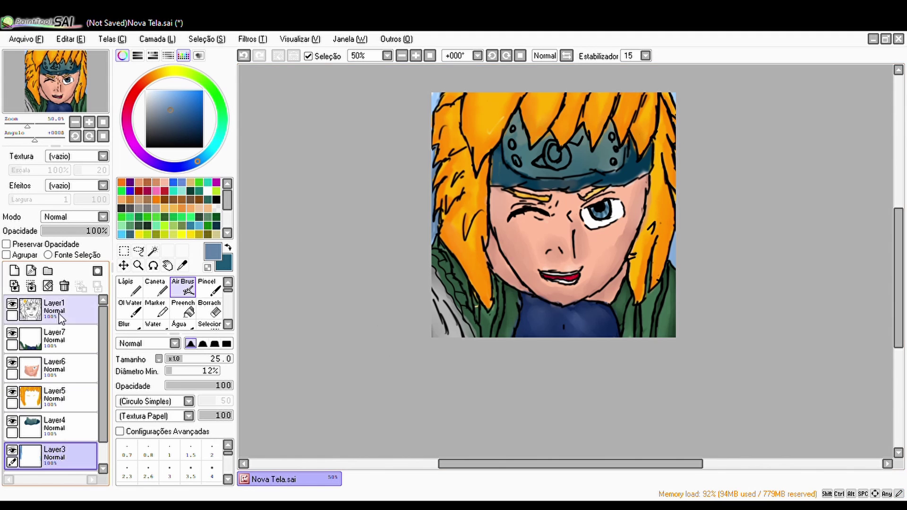
Set up the Caneta brush at size 9 in white on Layer1 for signing the drawing's lower-right corner
click(183, 290)
click(155, 286)
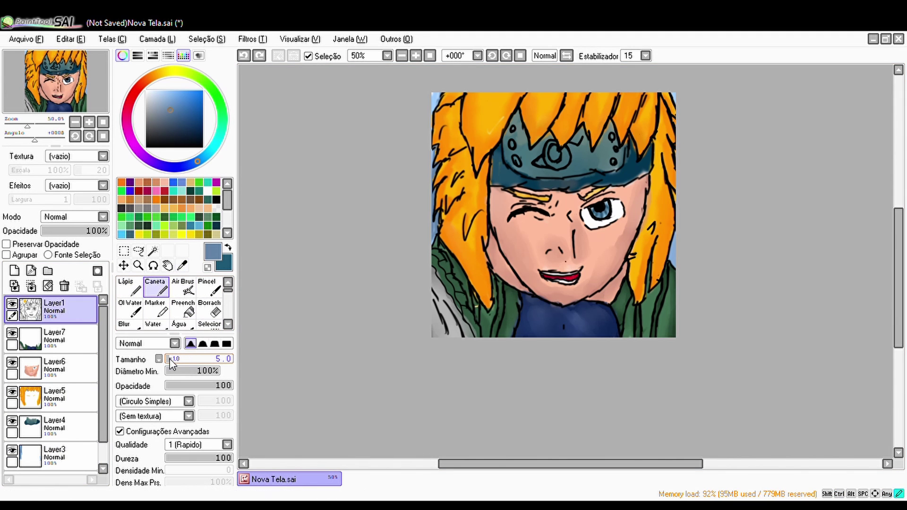
scroll(553, 215, up, 3)
drag(473, 283, 553, 165)
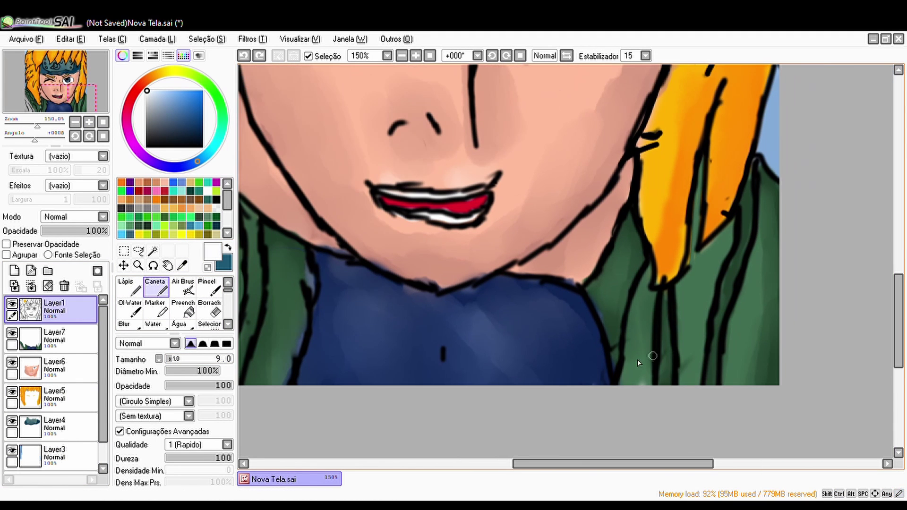
drag(619, 382, 671, 382)
drag(599, 358, 679, 354)
key(ctrl+z)
key(ctrl+z)
key(ctrl+z)
Sign the drawing with the artist's initials in white over the green clothing in the lower-right corner
drag(613, 352, 639, 352)
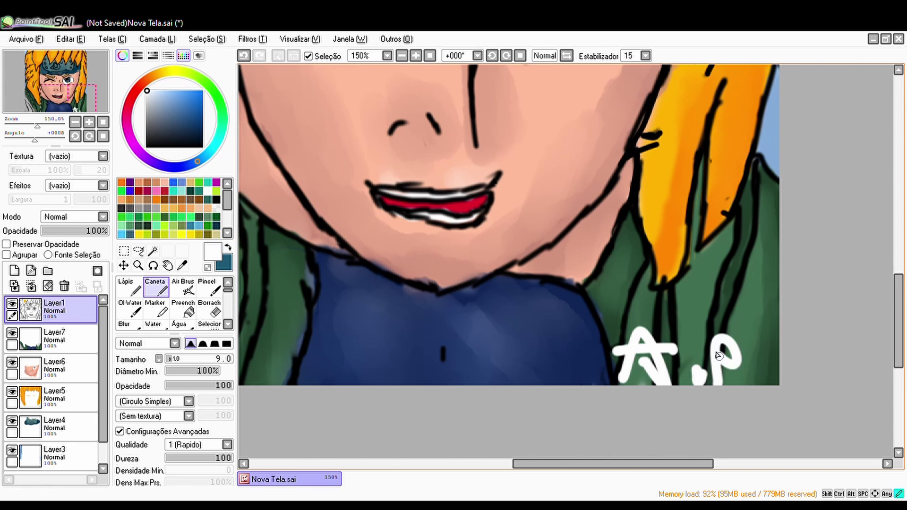
drag(718, 355, 749, 385)
scroll(749, 385, down, 3)
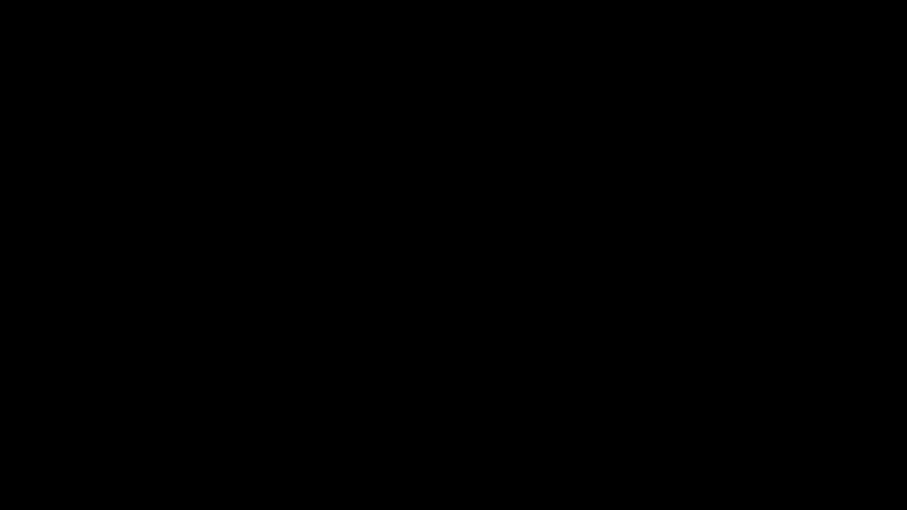